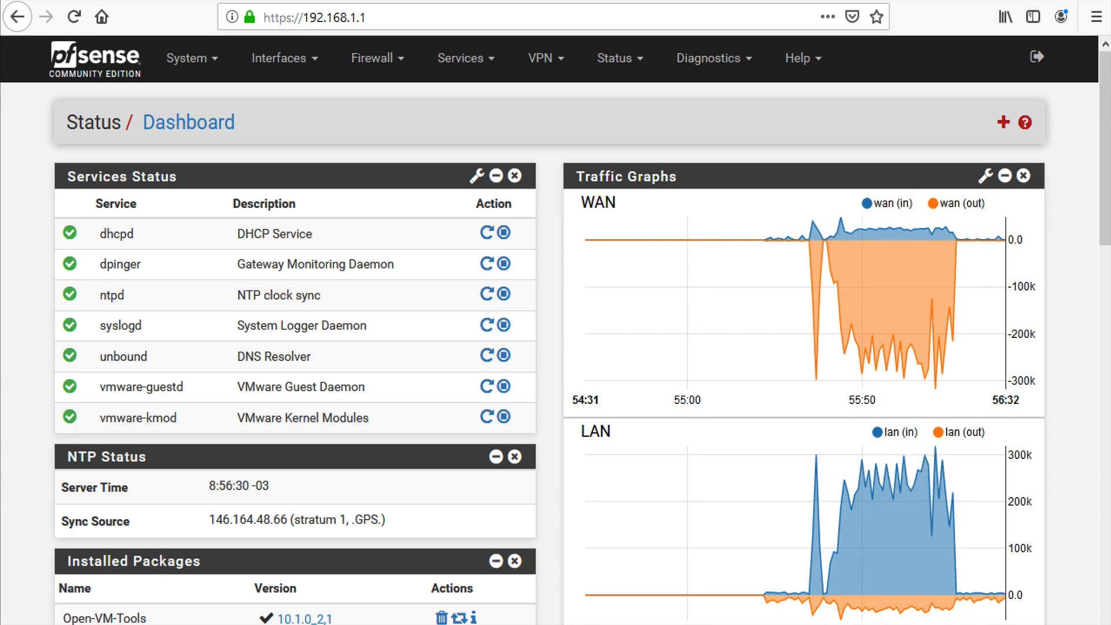
Search the available packages in the Package Manager for "pfB"
click(197, 64)
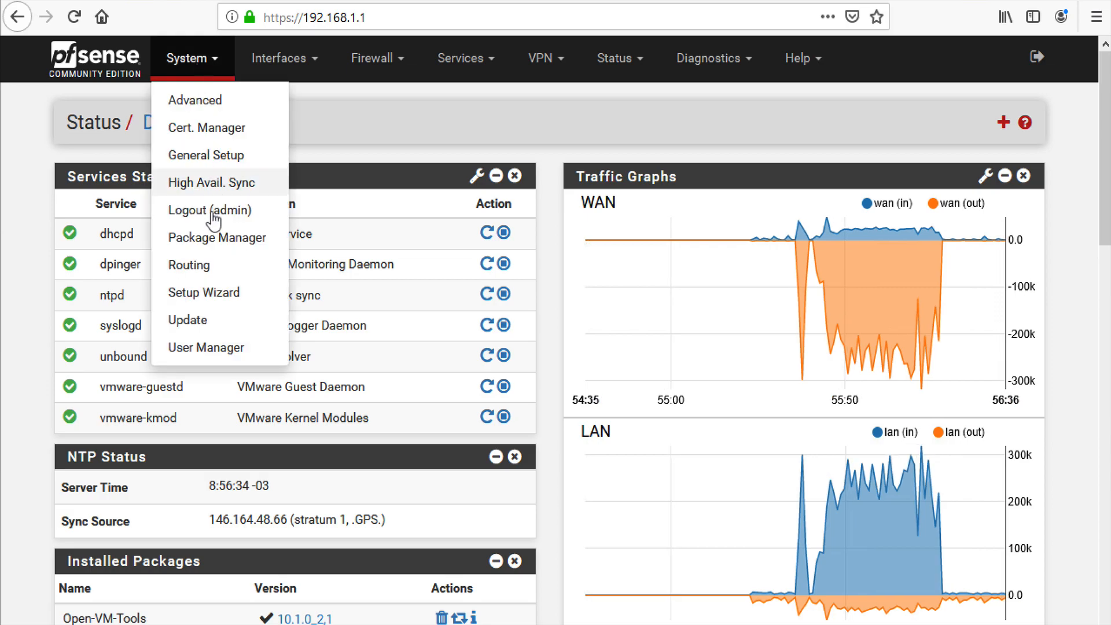
click(201, 237)
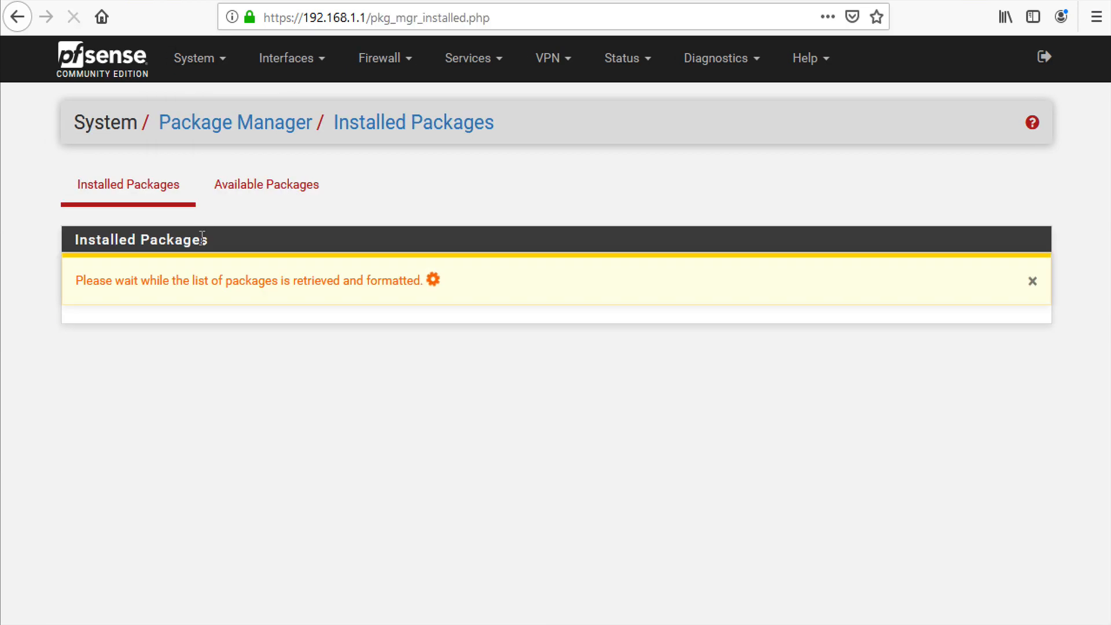
click(289, 187)
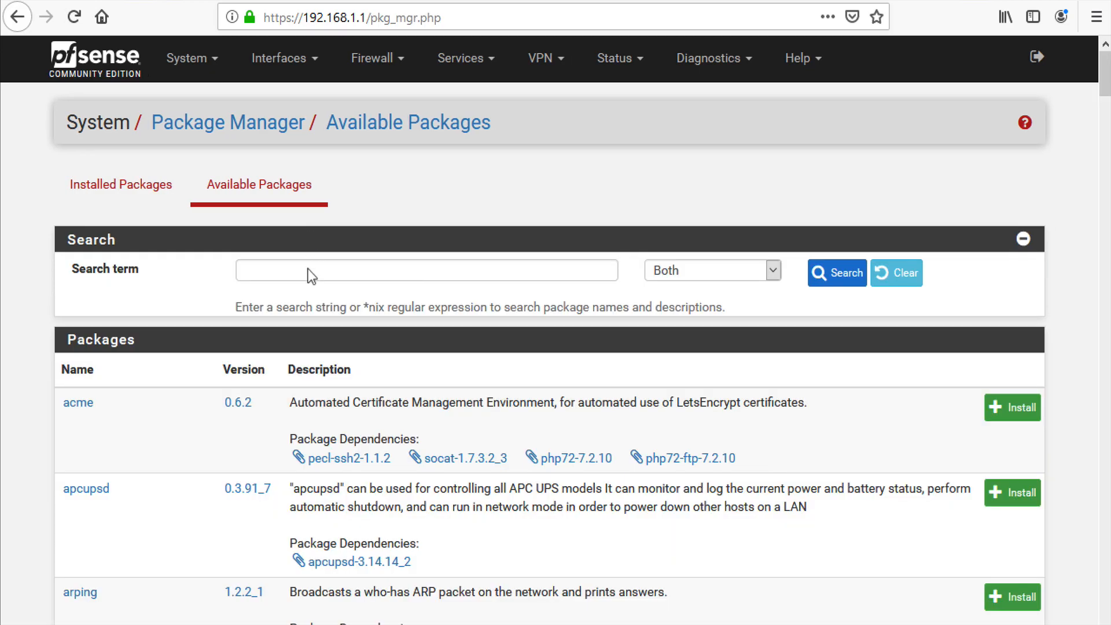
click(323, 276)
text(pfB)
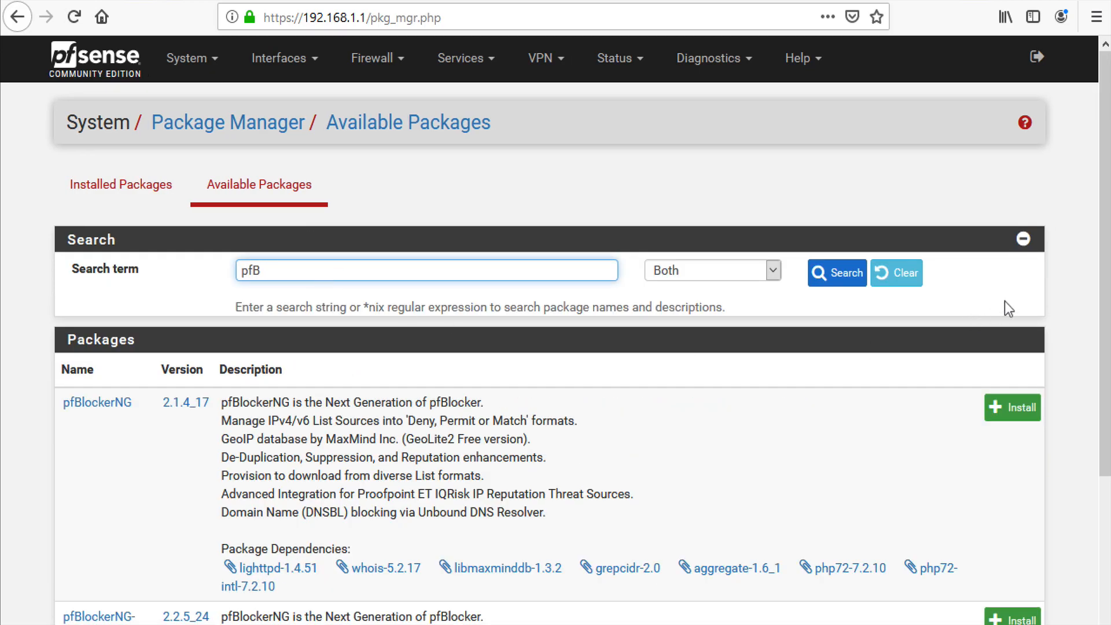
Install the pfBlockerNG-devel package and confirm the installation
scroll(1099, 448, down, 2)
scroll(1099, 449, down, 3)
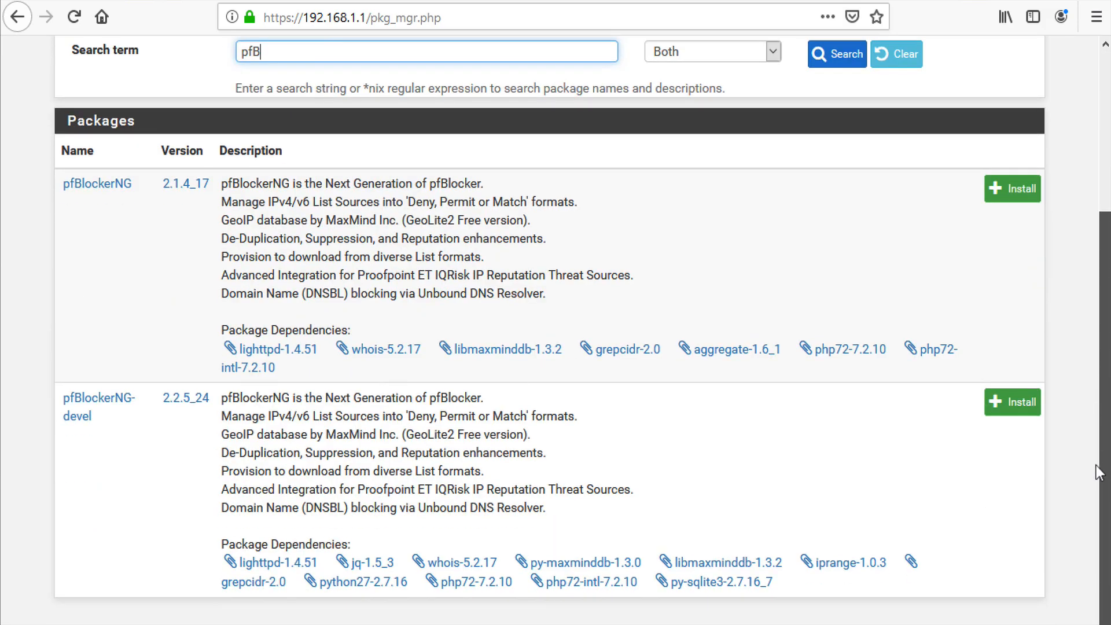
click(1017, 387)
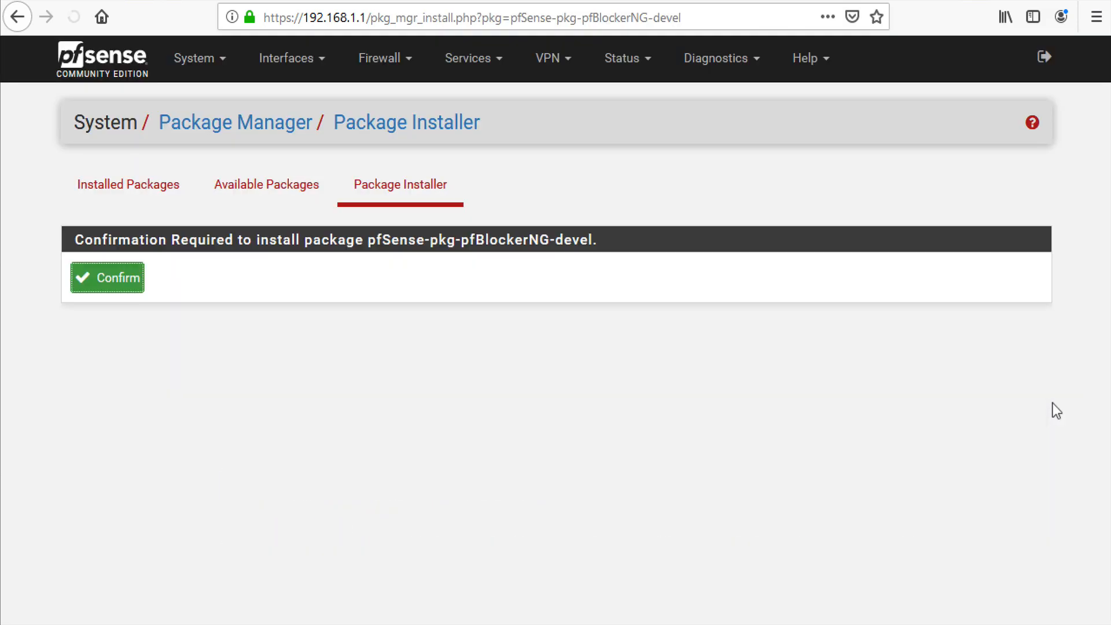
click(93, 282)
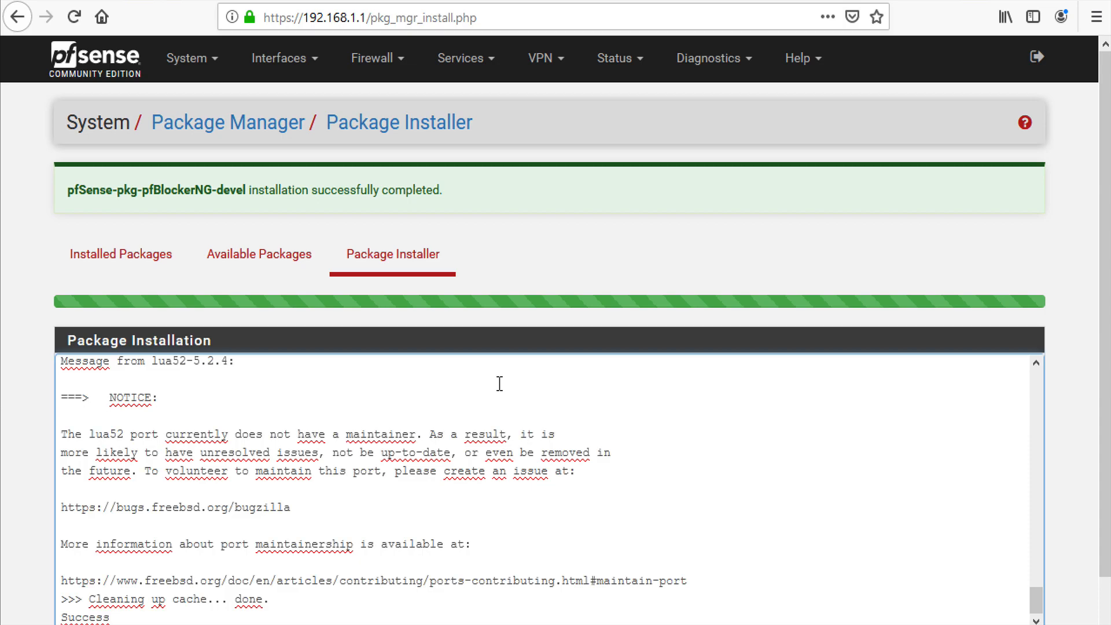
Open pfBlockerNG without running its setup wizard, and save the general settings with pfBlockerNG enabled and the Cron interval at Once a day
click(401, 65)
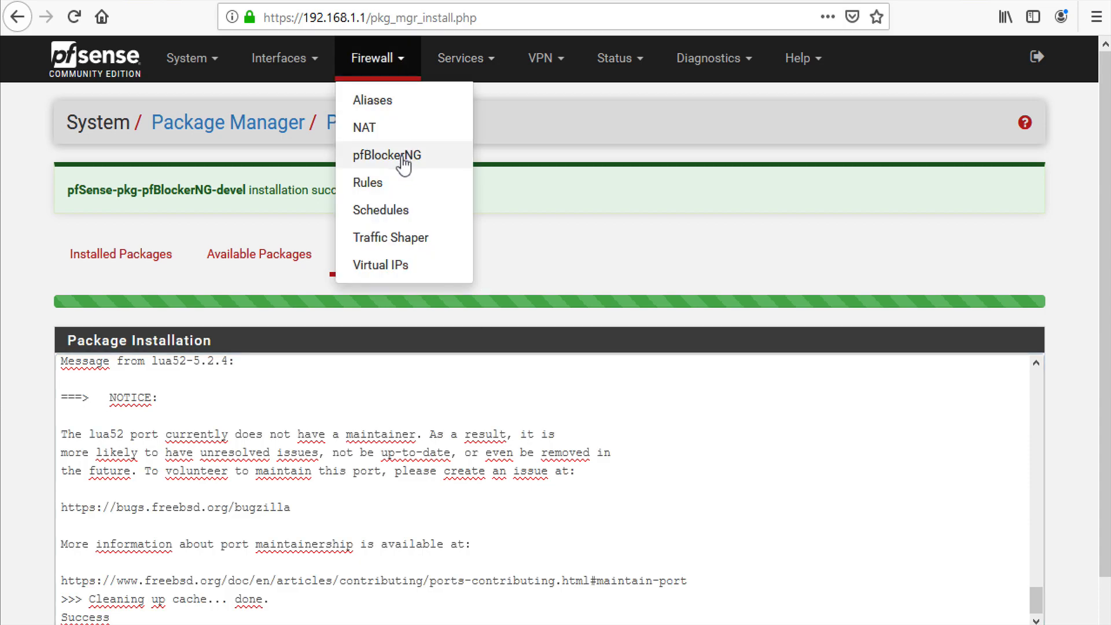
click(402, 157)
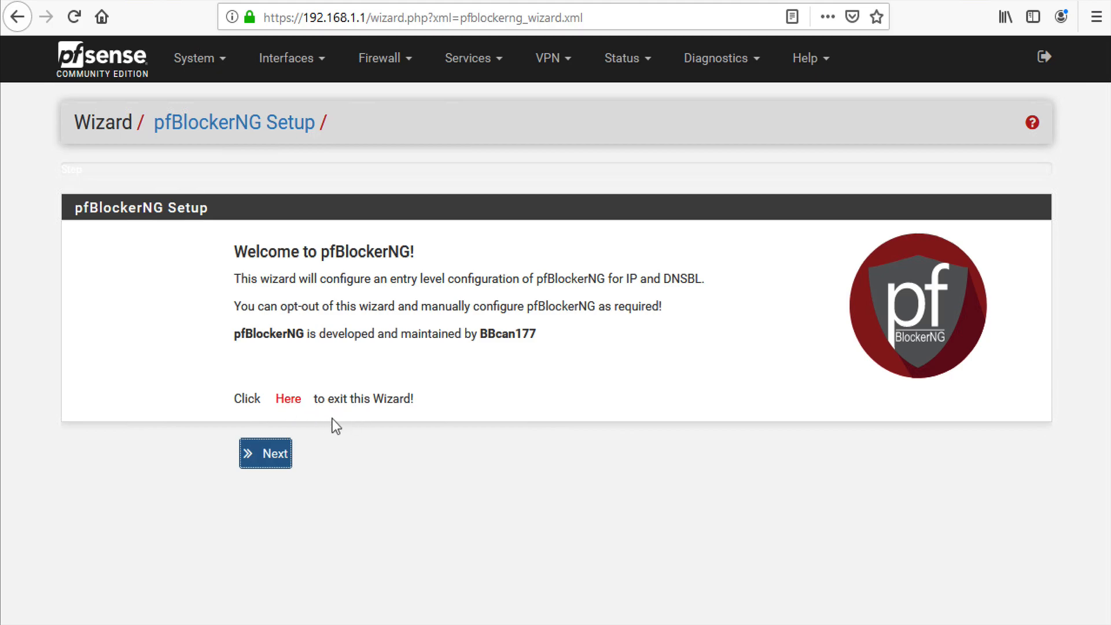
click(291, 402)
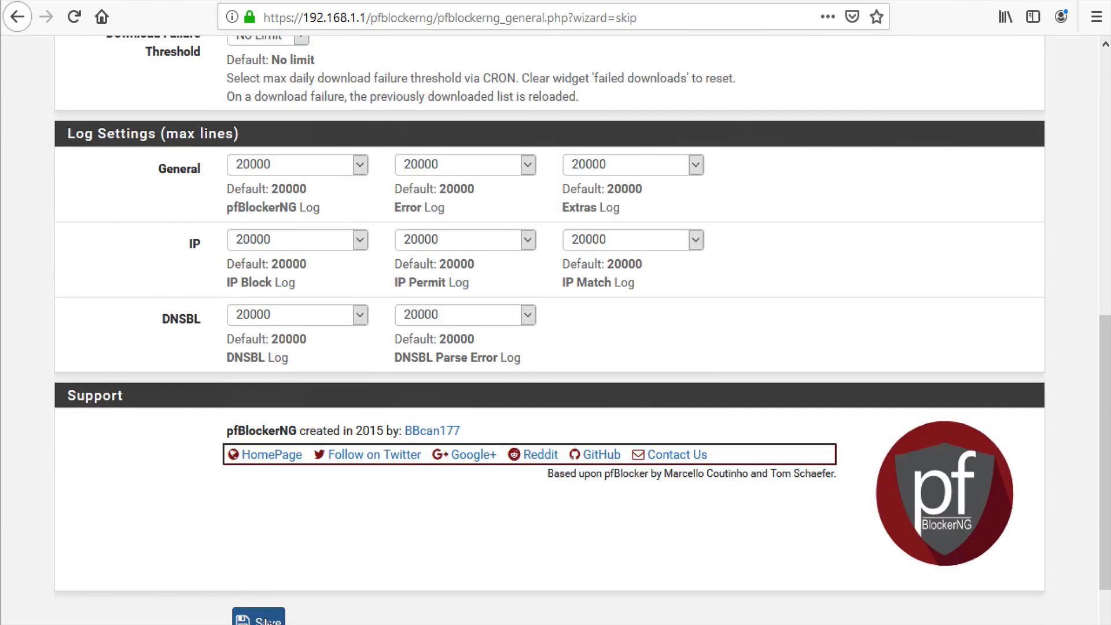
click(260, 616)
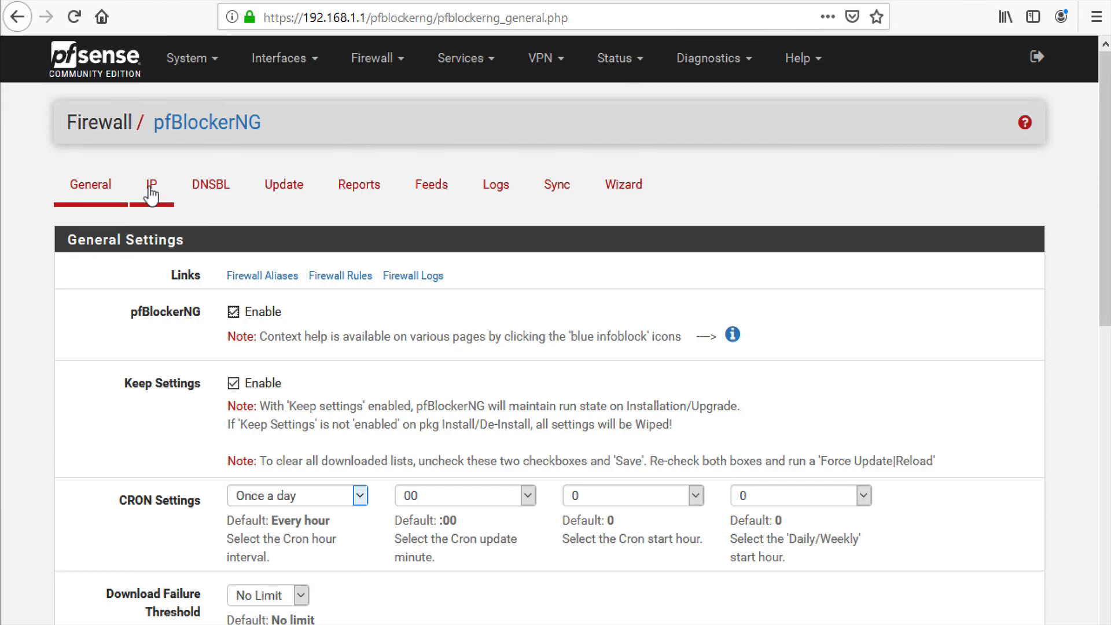
Enable De-Duplication, CIDR Aggregation and Global Logging in pfBlockerNG's IP configuration, checking the help text for Suppression
click(151, 193)
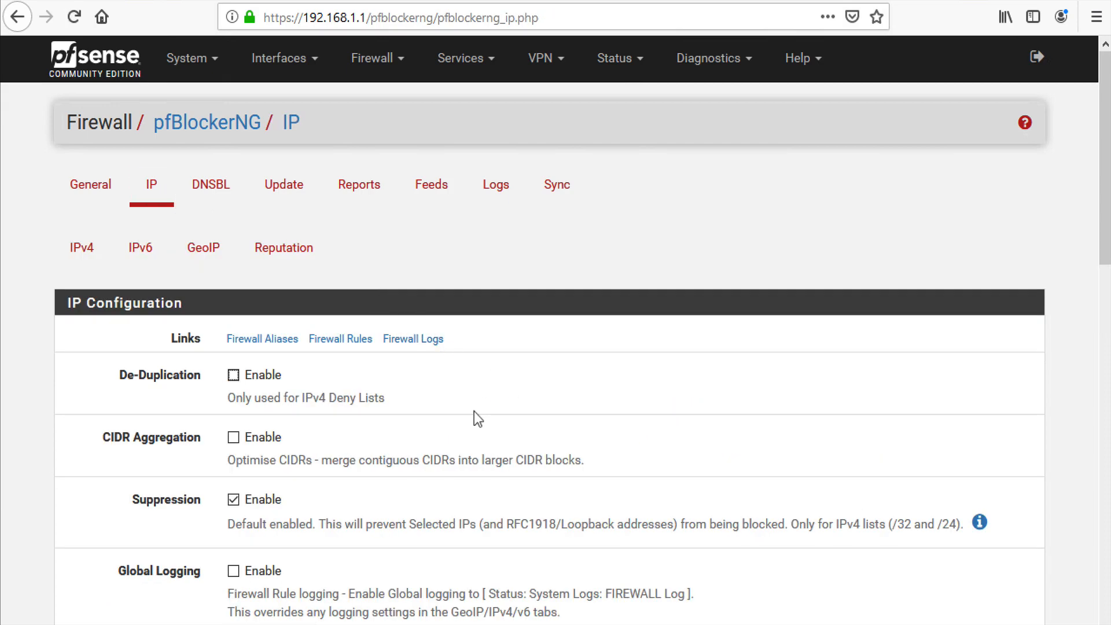
scroll(468, 423, down, 3)
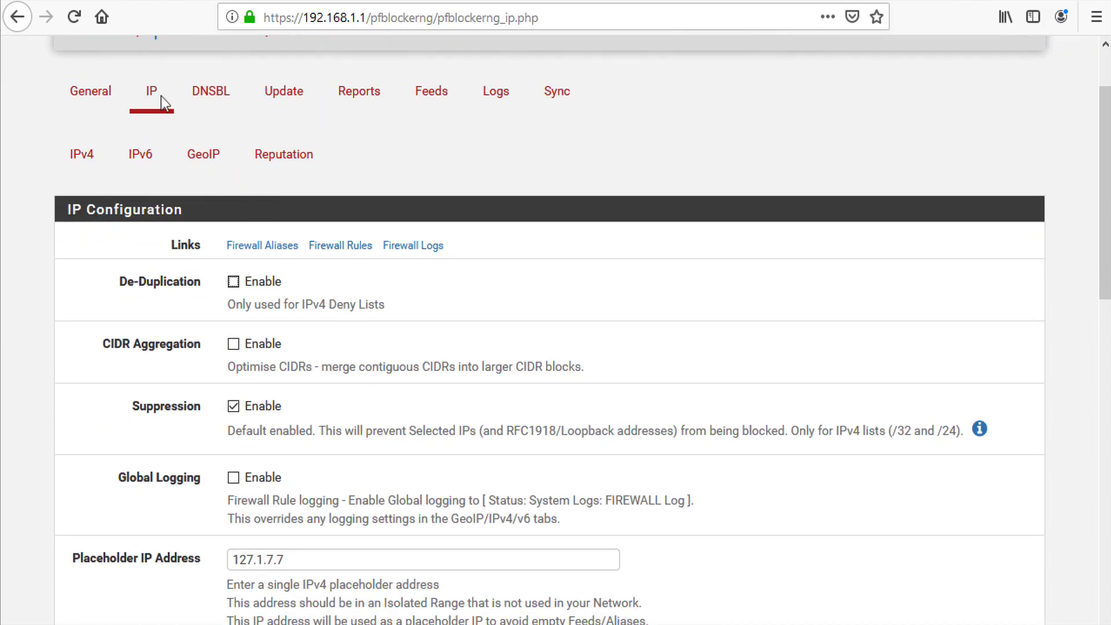
click(233, 282)
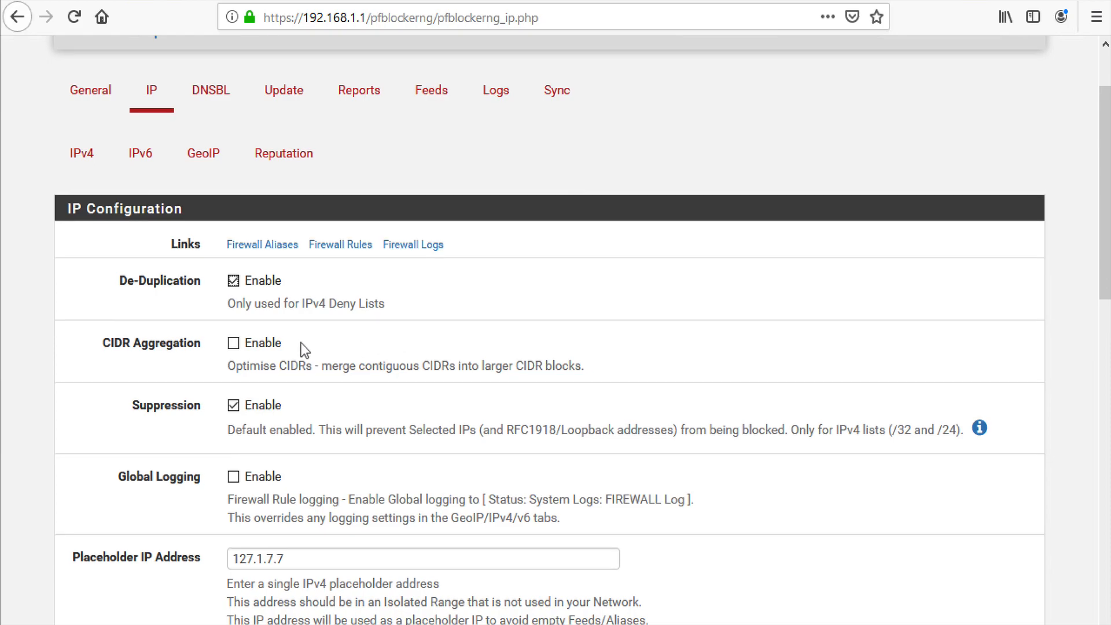
scroll(301, 344, down, 3)
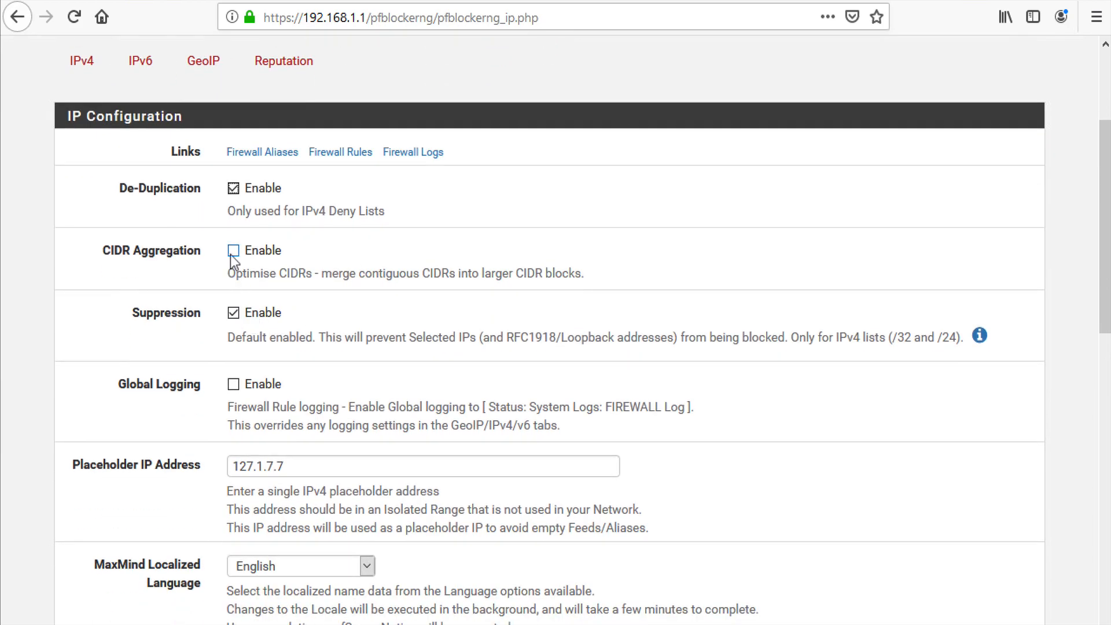
click(231, 252)
click(978, 336)
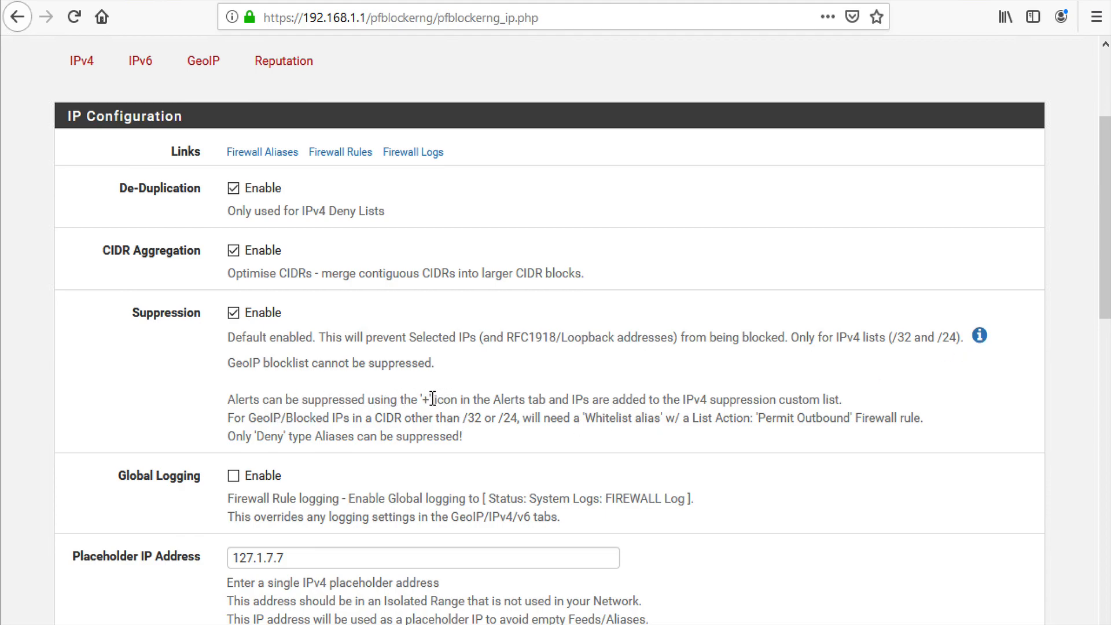
click(986, 335)
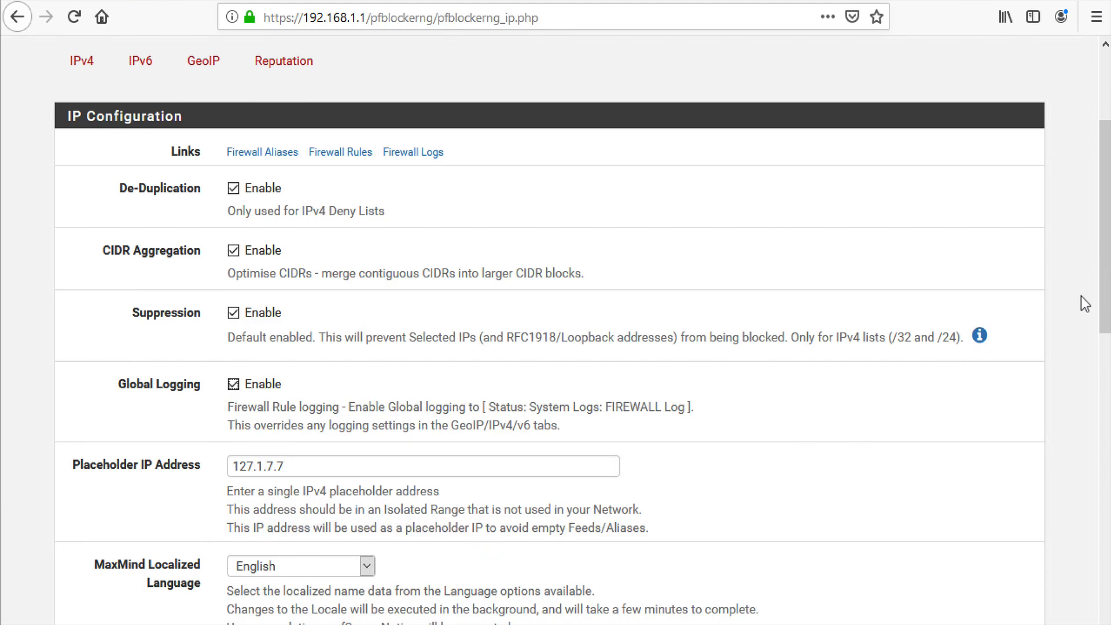
Set the MaxMind localized language to Brazilian Portuguese (pt-BR) and ASN Reporting to "Enabled - ASN entries cached for 1 hour"
drag(1102, 291, 1071, 348)
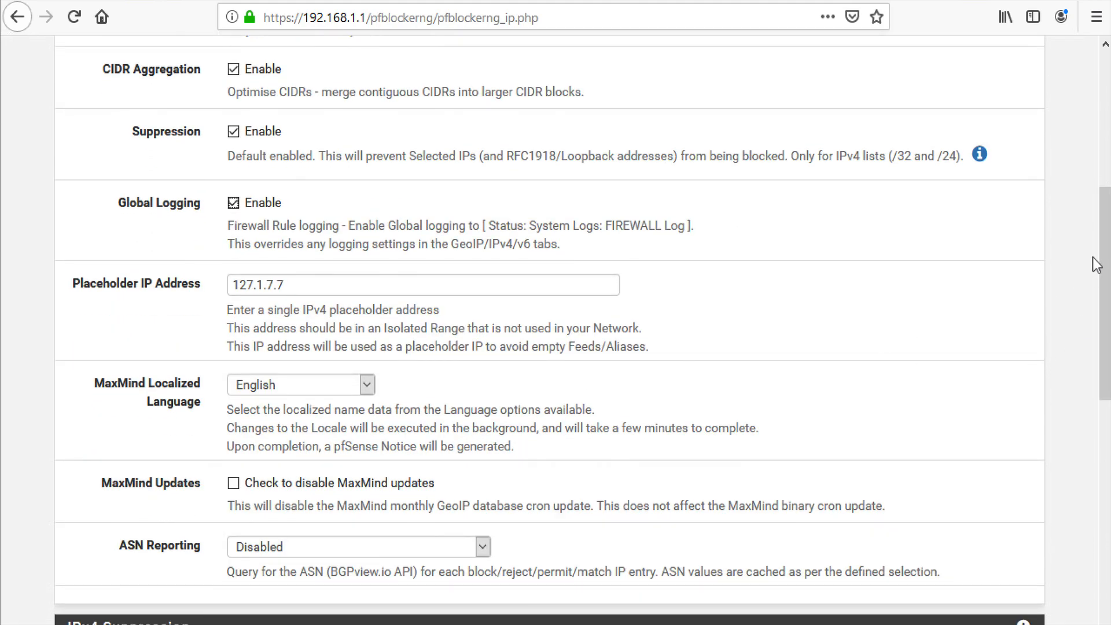
drag(1103, 258, 1093, 284)
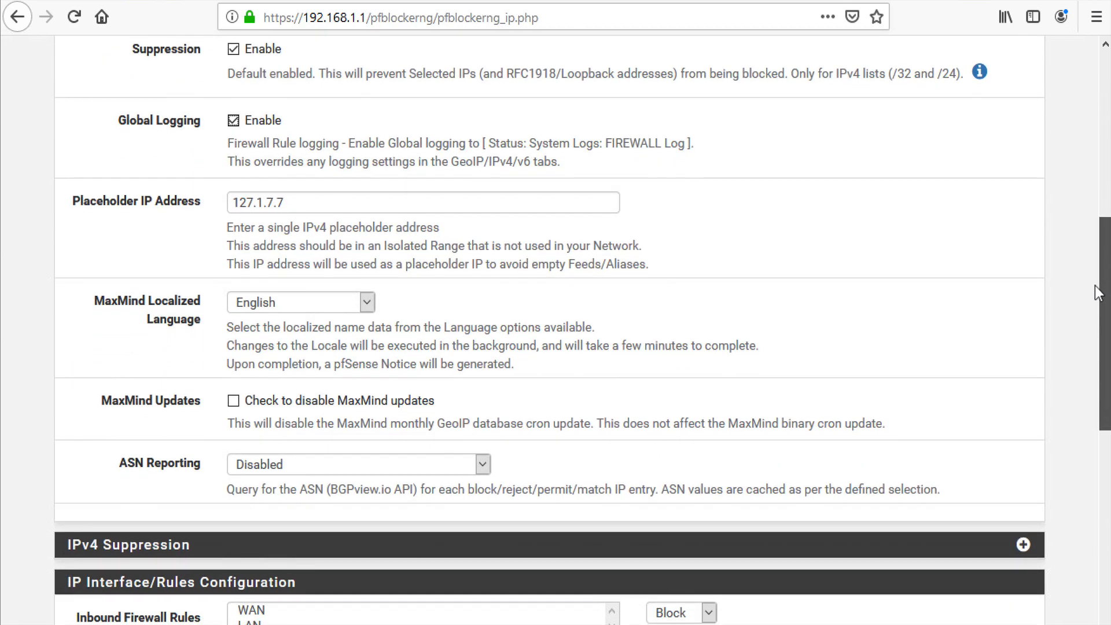
scroll(425, 286, down, 1)
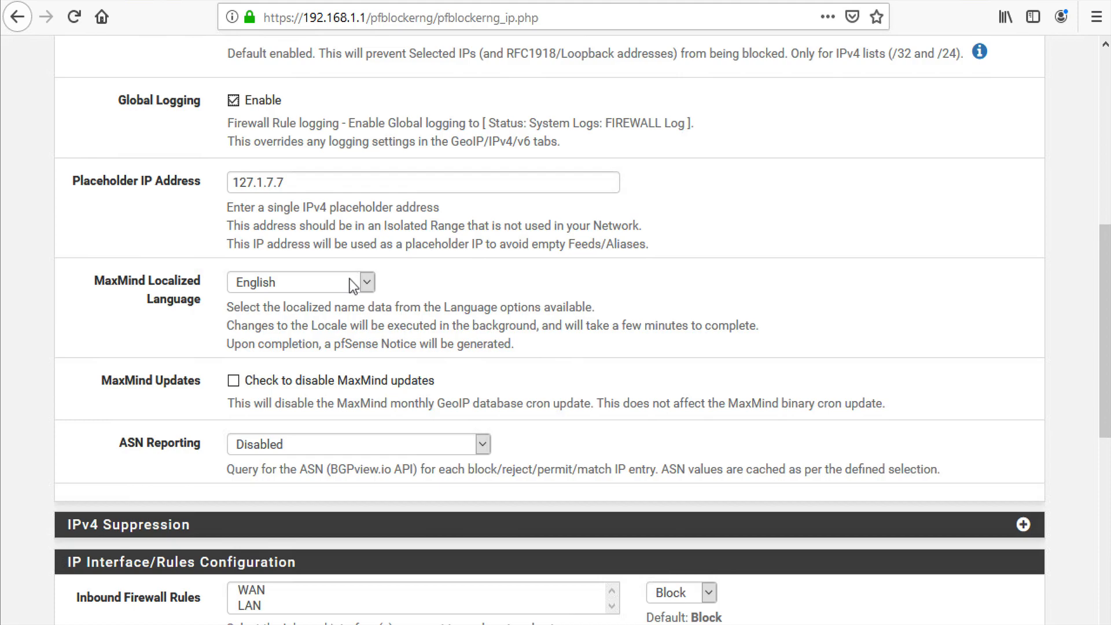
Select WAN for the inbound firewall rules and LAN for the outbound ones, keeping the default auto rule order
click(269, 257)
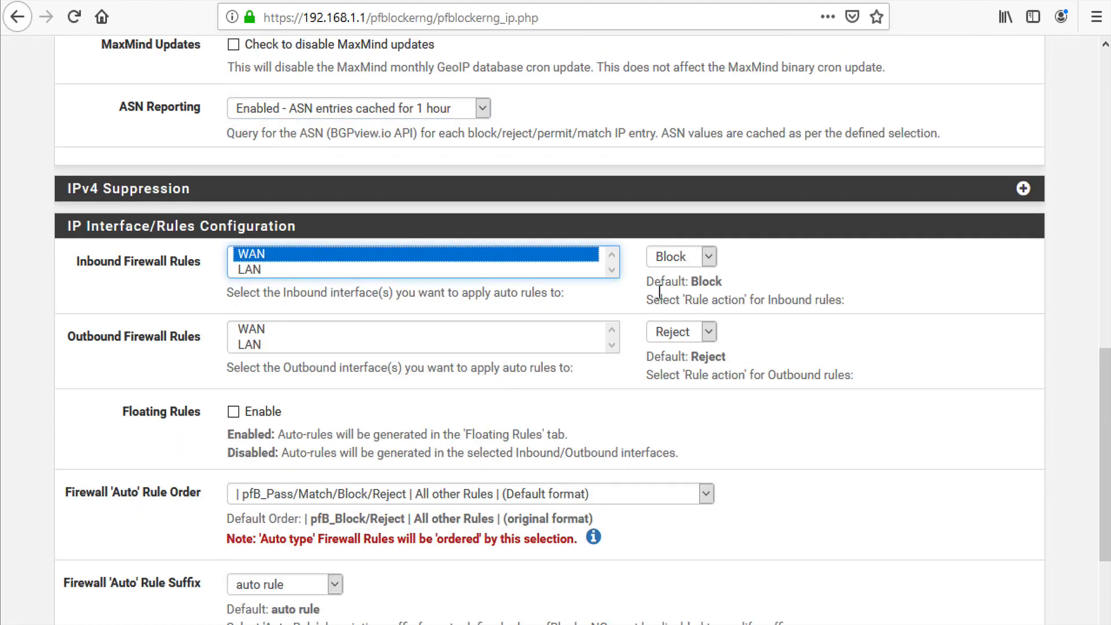
click(262, 343)
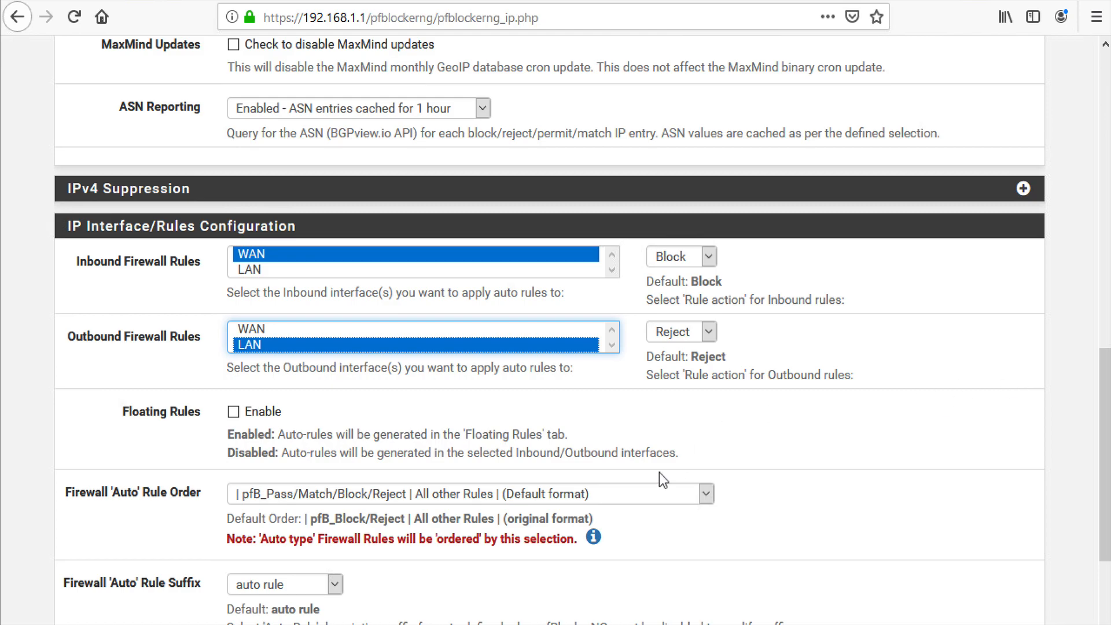
drag(1099, 409, 1099, 415)
scroll(1099, 415, down, 3)
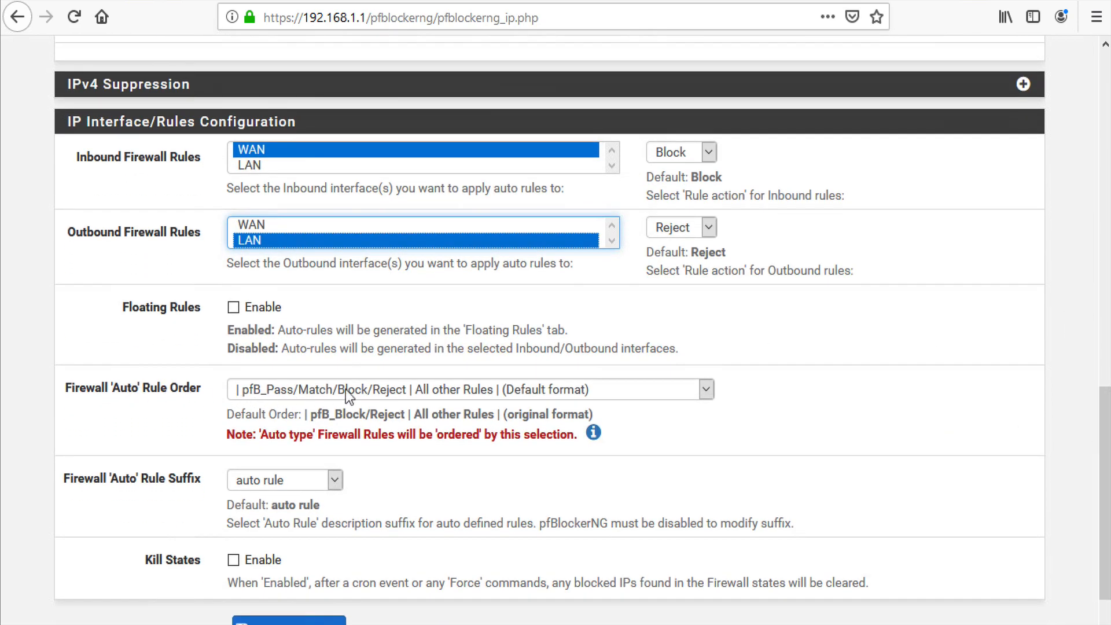
click(462, 390)
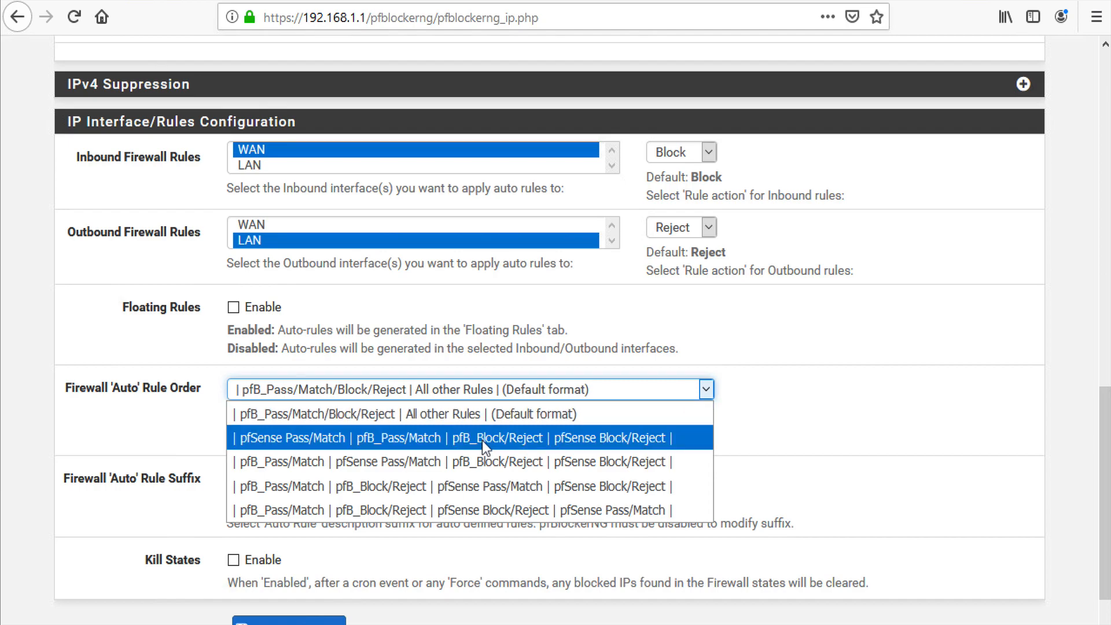
click(896, 369)
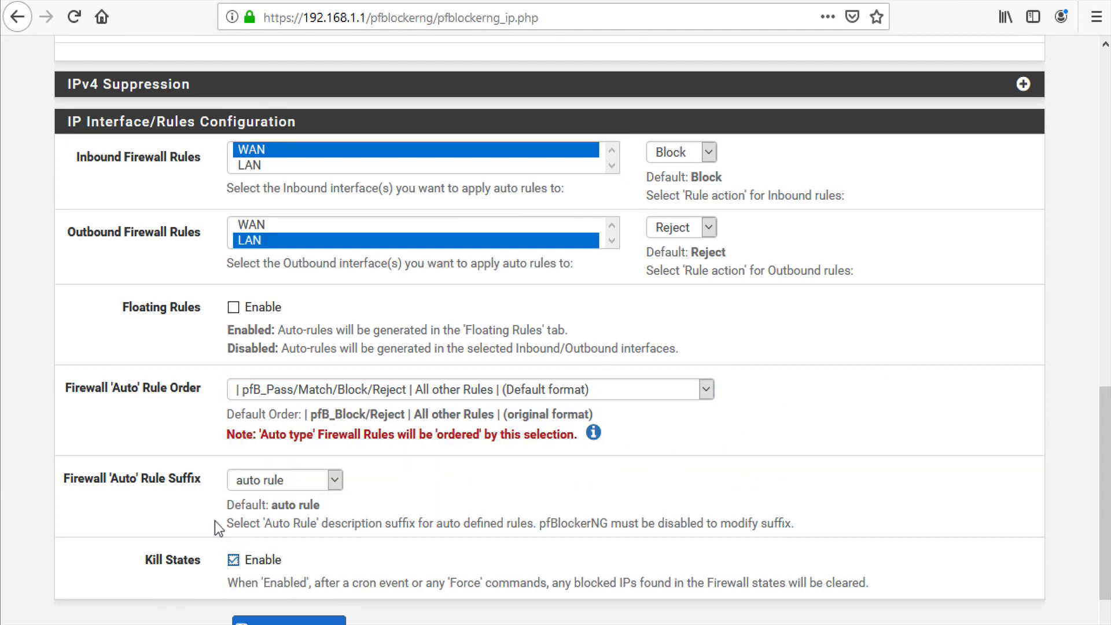
Enable Kill States and save the IP settings
click(233, 559)
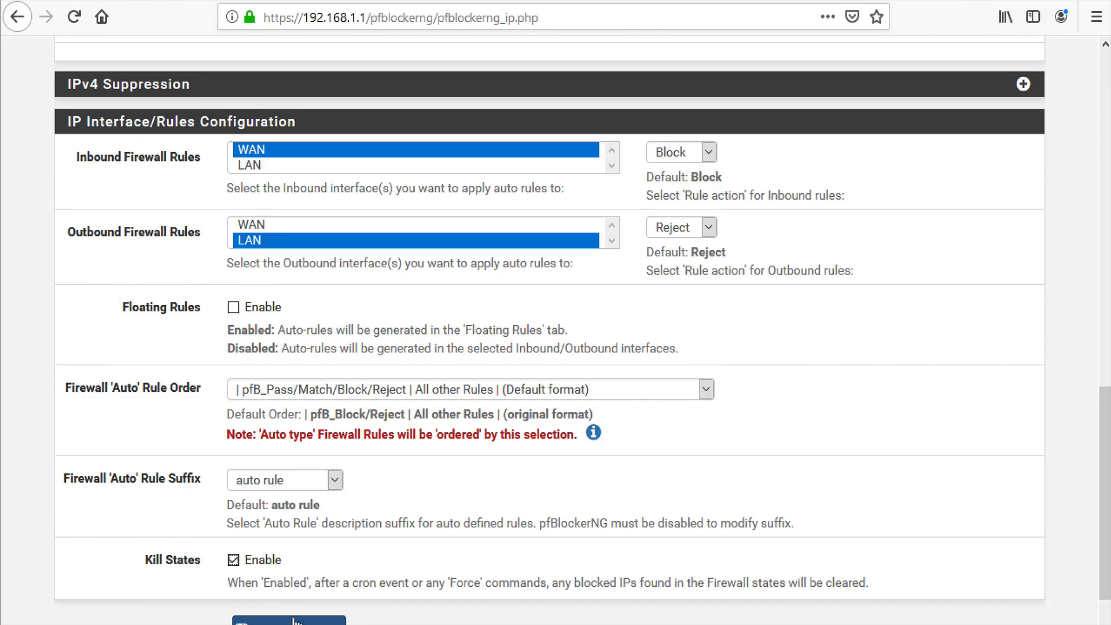
scroll(307, 549, down, 1)
click(317, 582)
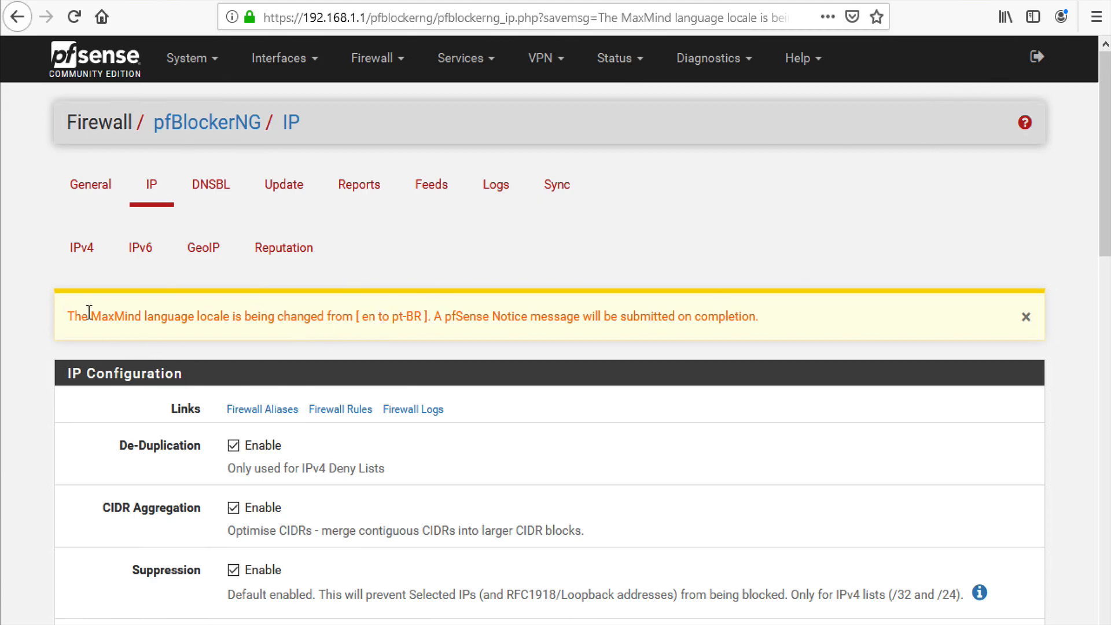
Review the IPv4, IPv6 and GeoIP summaries of the IP section, and open the Reputation settings
click(77, 253)
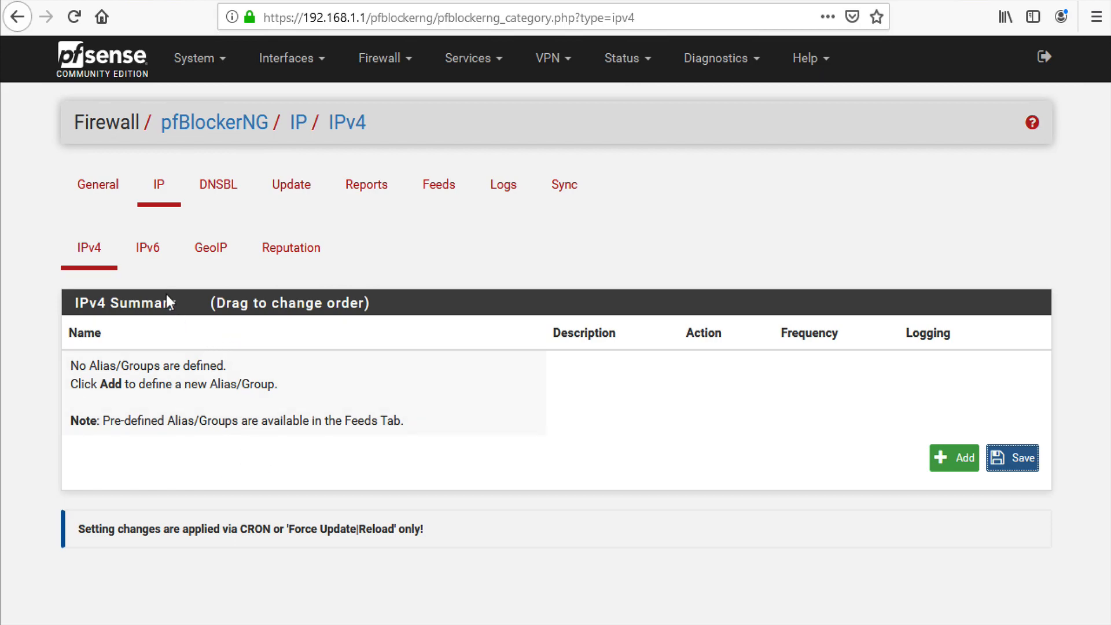
click(148, 257)
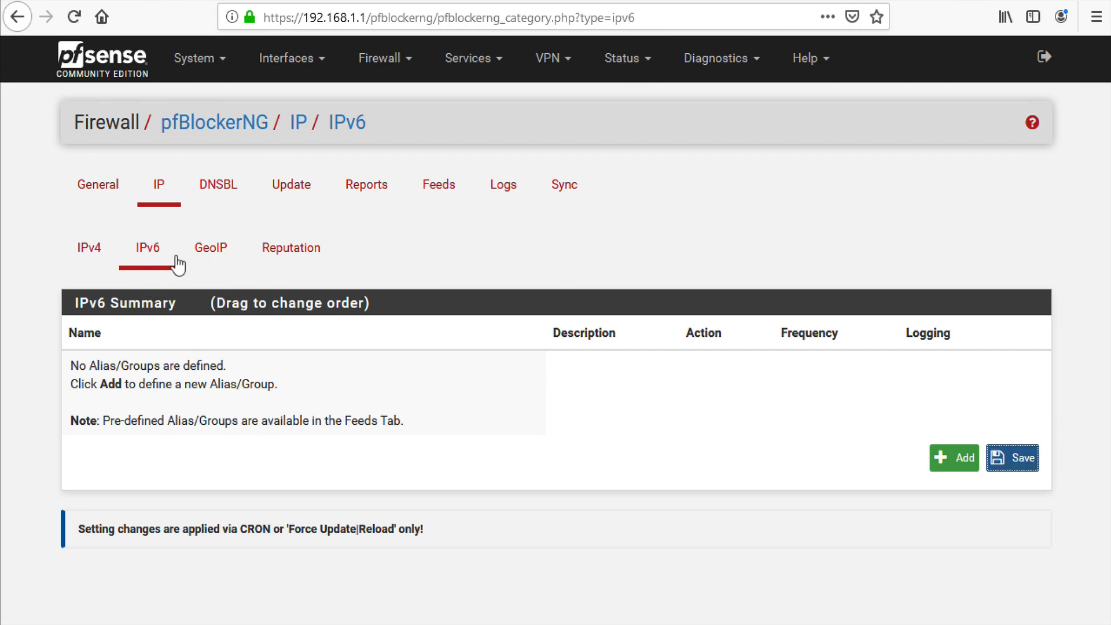
click(210, 258)
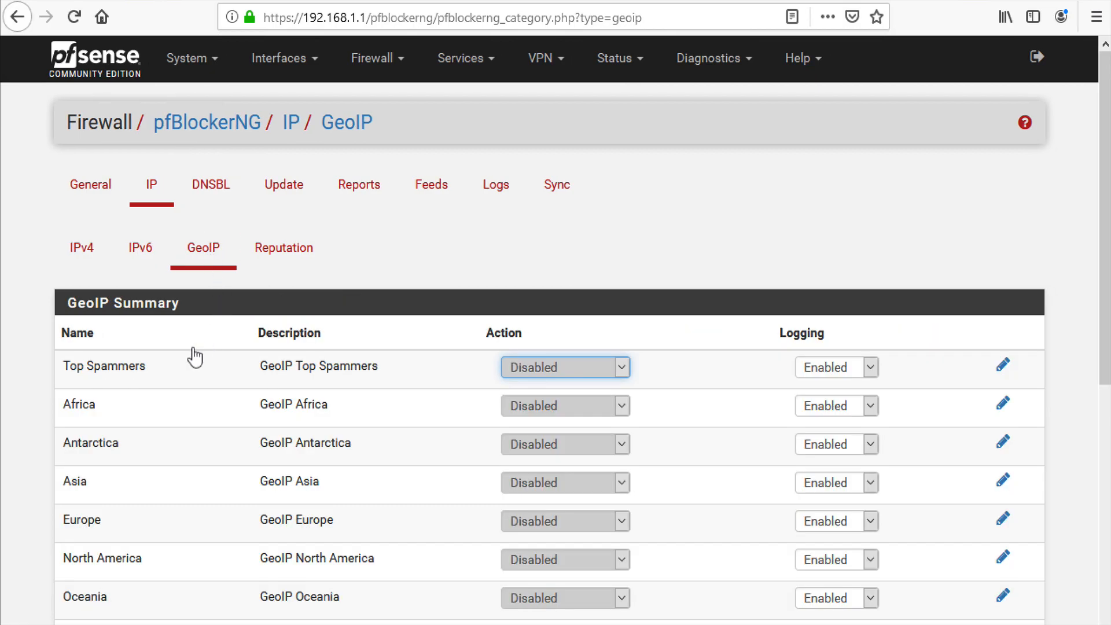
drag(1102, 229, 1101, 291)
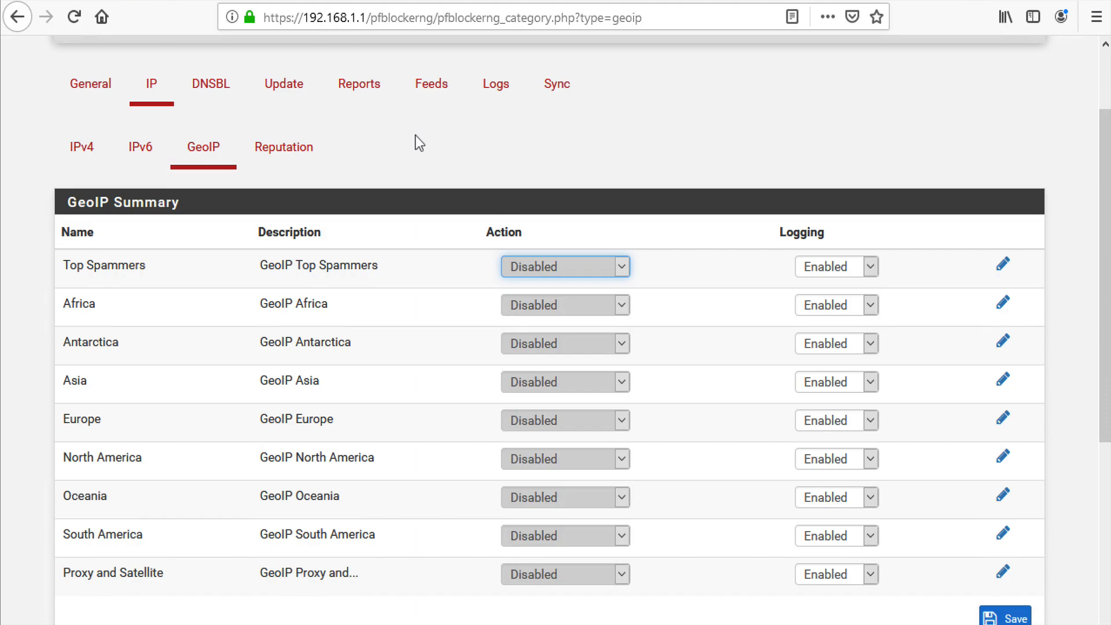
click(279, 155)
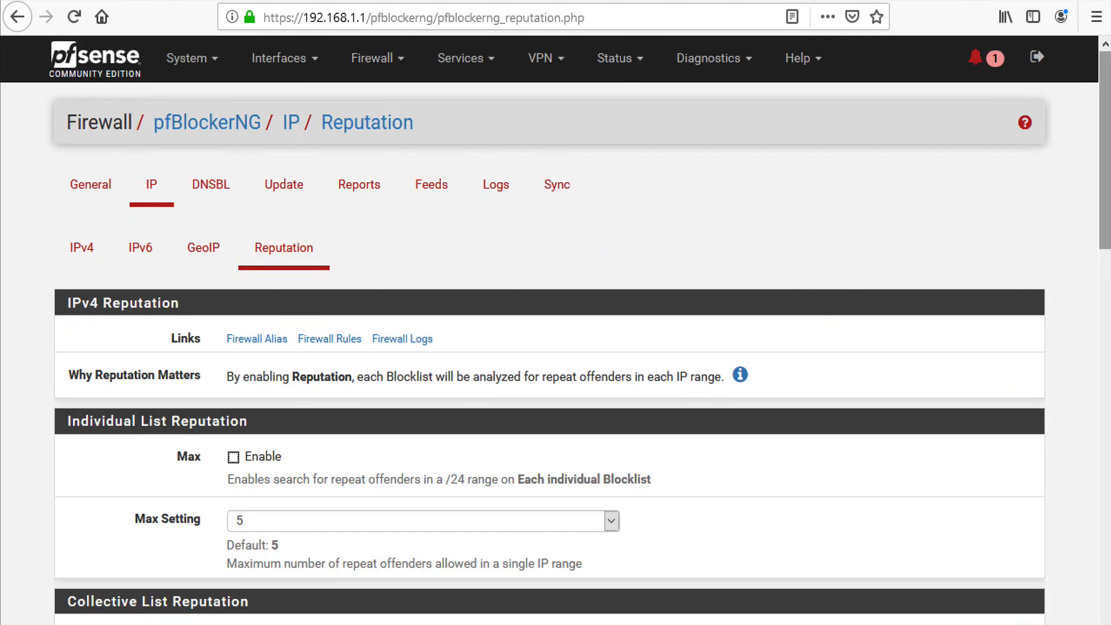
Open the pending system notices and mark them all as read
click(979, 61)
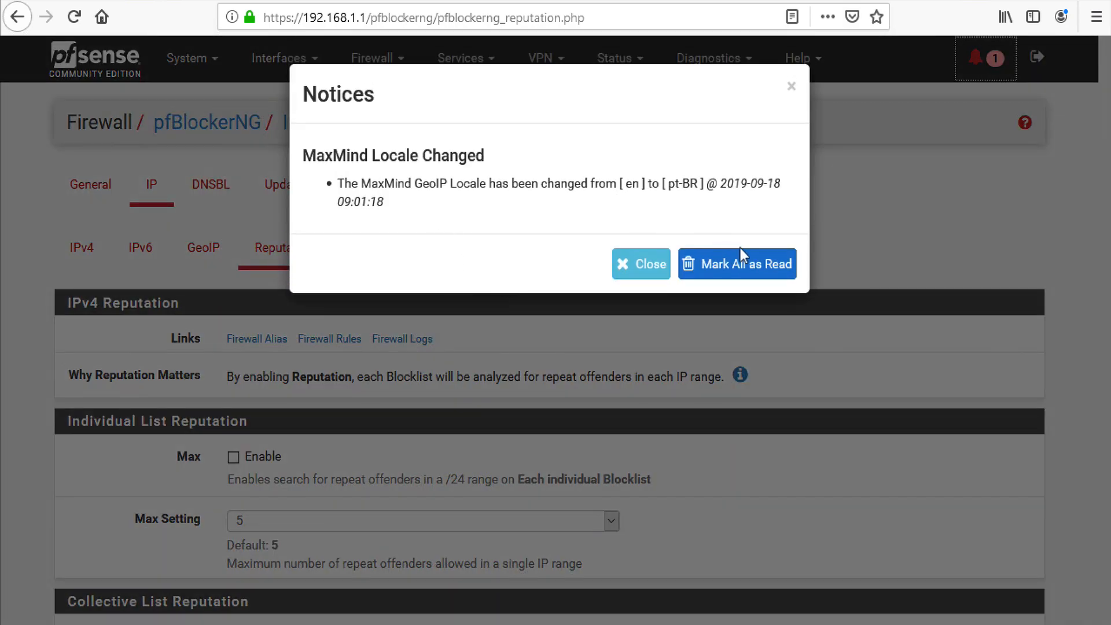
click(734, 266)
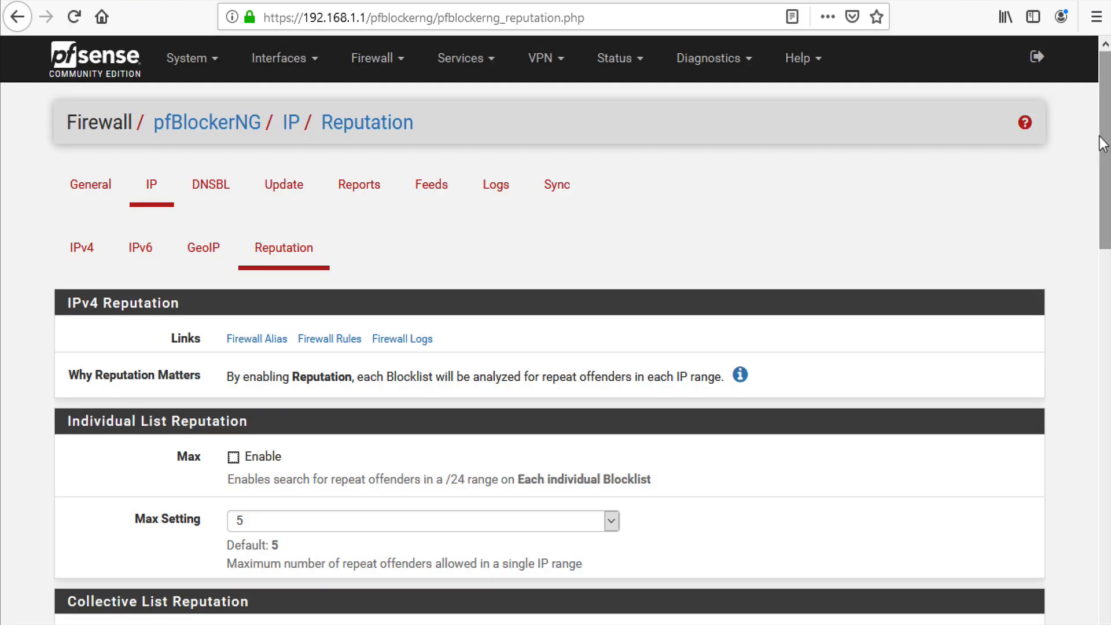
Expand and read the explanation of why reputation matters in the IPv4 Reputation section
drag(1102, 144, 1095, 207)
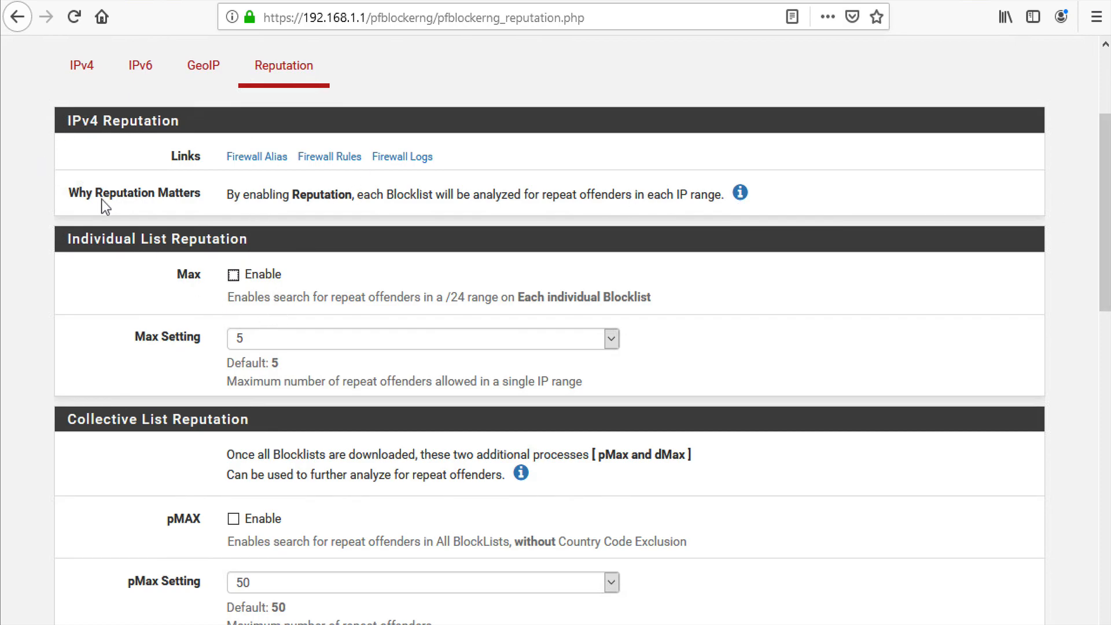
click(740, 192)
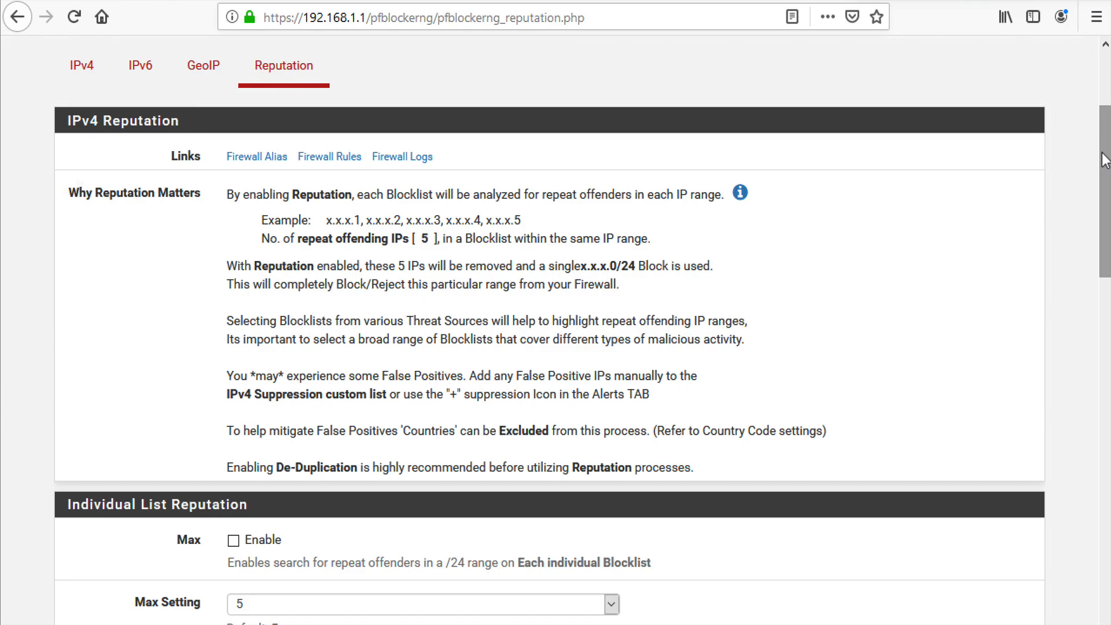
scroll(1104, 145, down, 1)
scroll(1103, 144, up, 3)
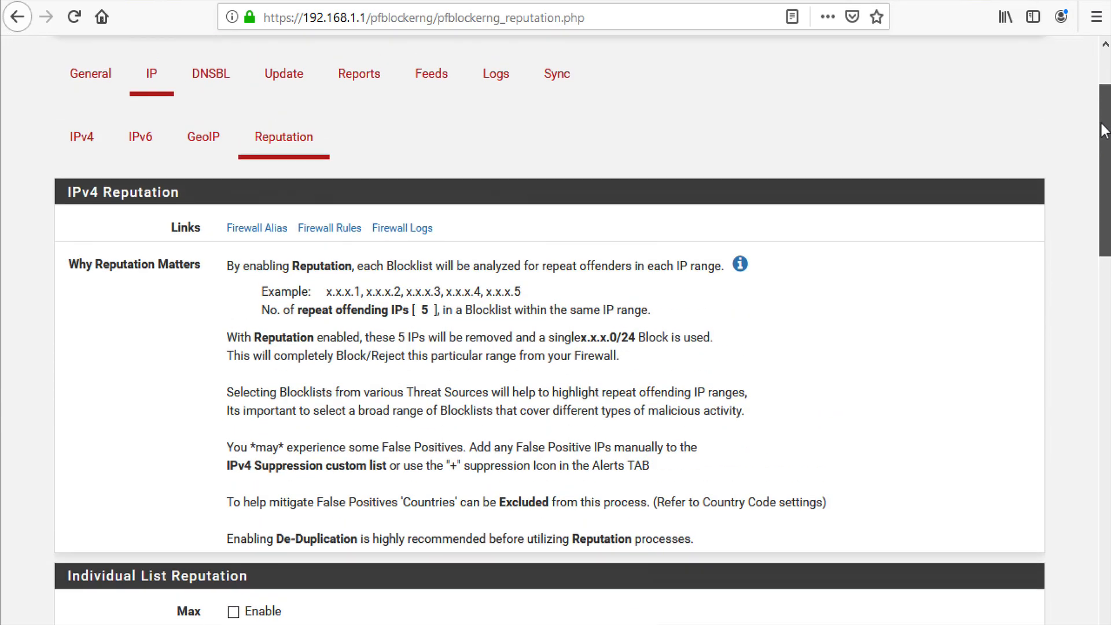
scroll(1095, 126, down, 4)
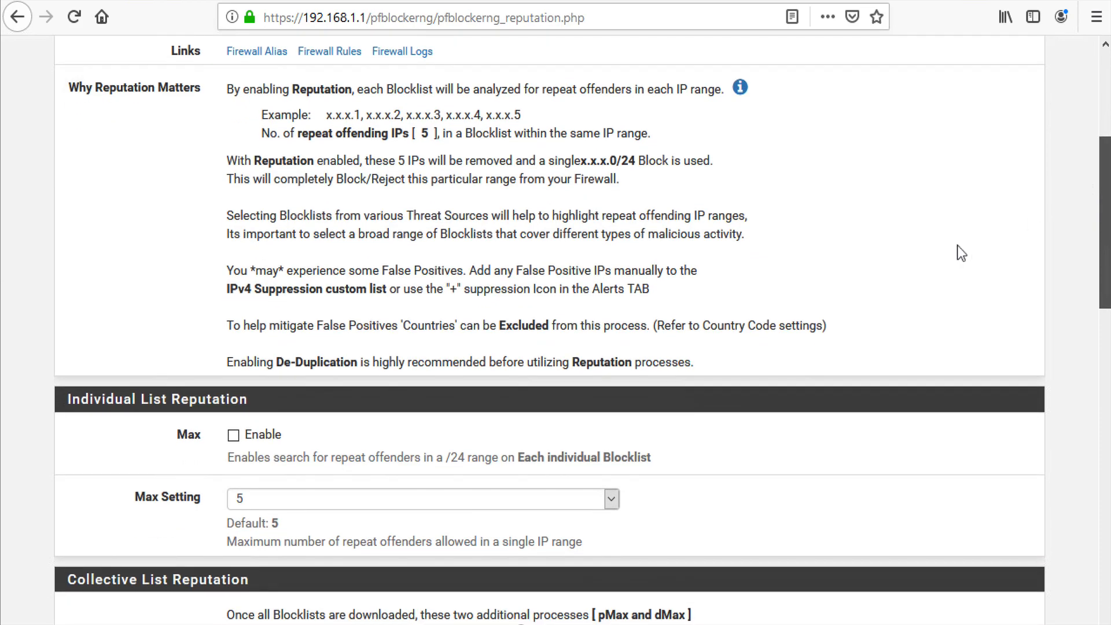
Enable Max under Individual List Reputation and set the maximum number of repeat offenders to 20
click(233, 435)
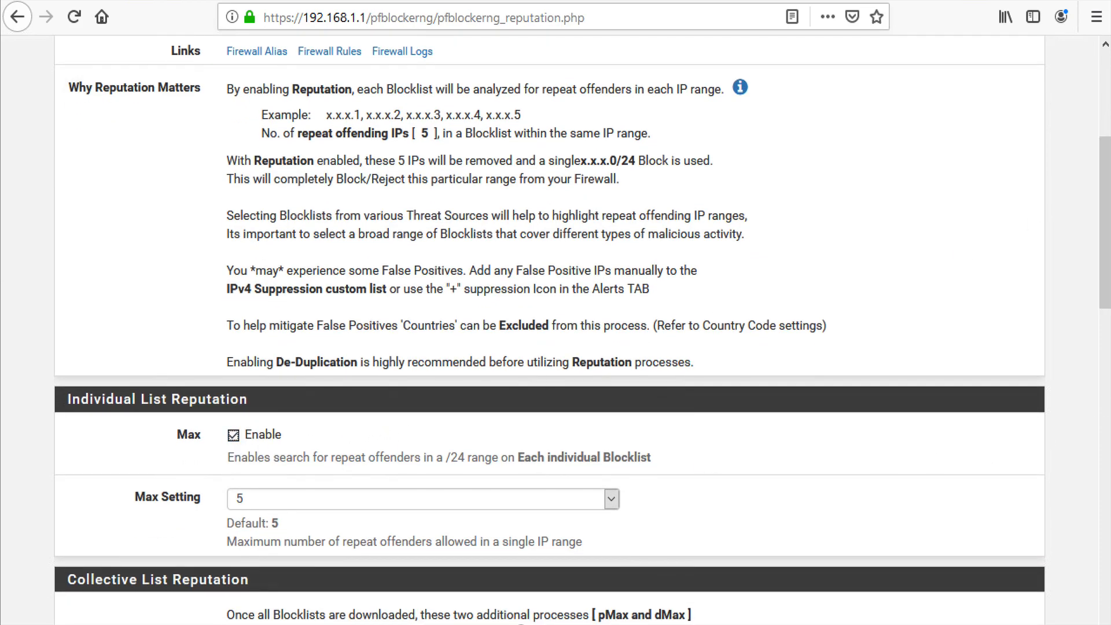
scroll(1098, 345, down, 2)
scroll(1097, 345, down, 2)
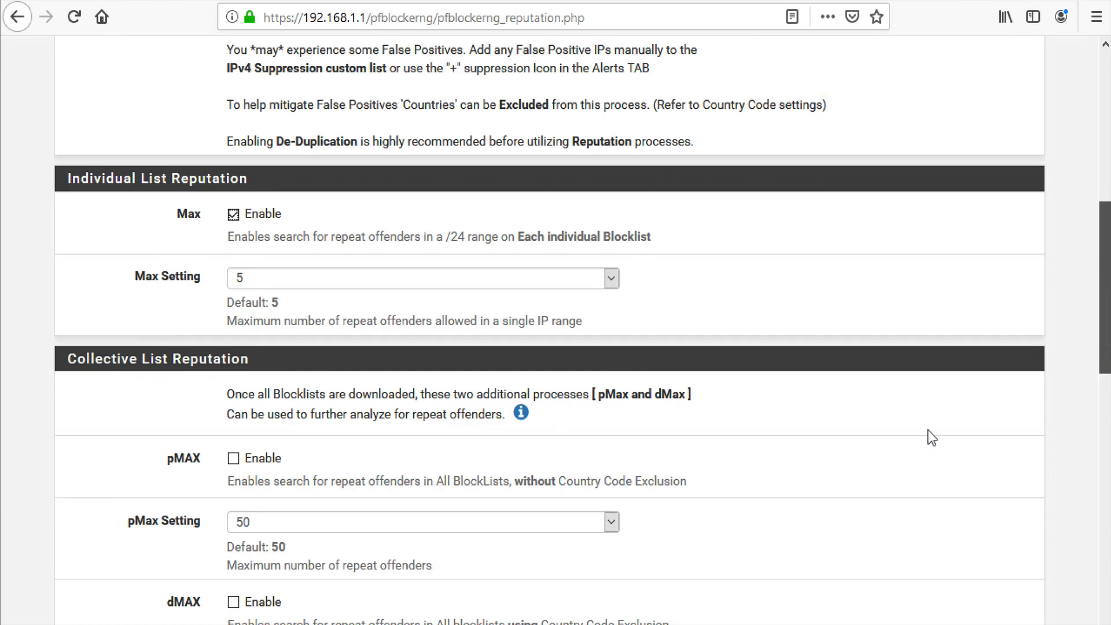
click(551, 276)
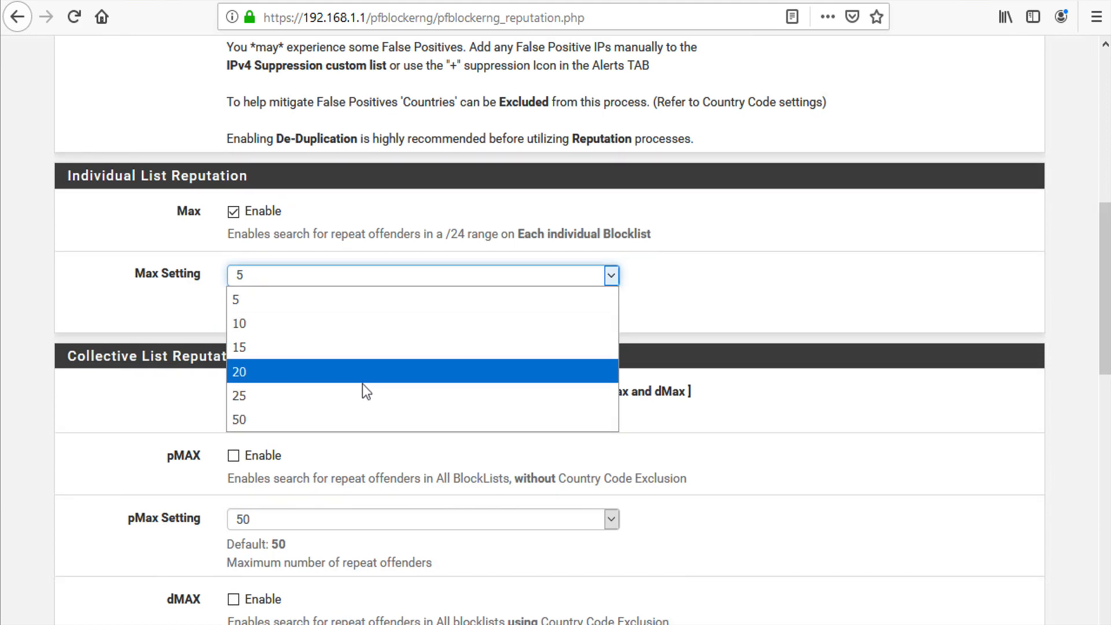
click(347, 376)
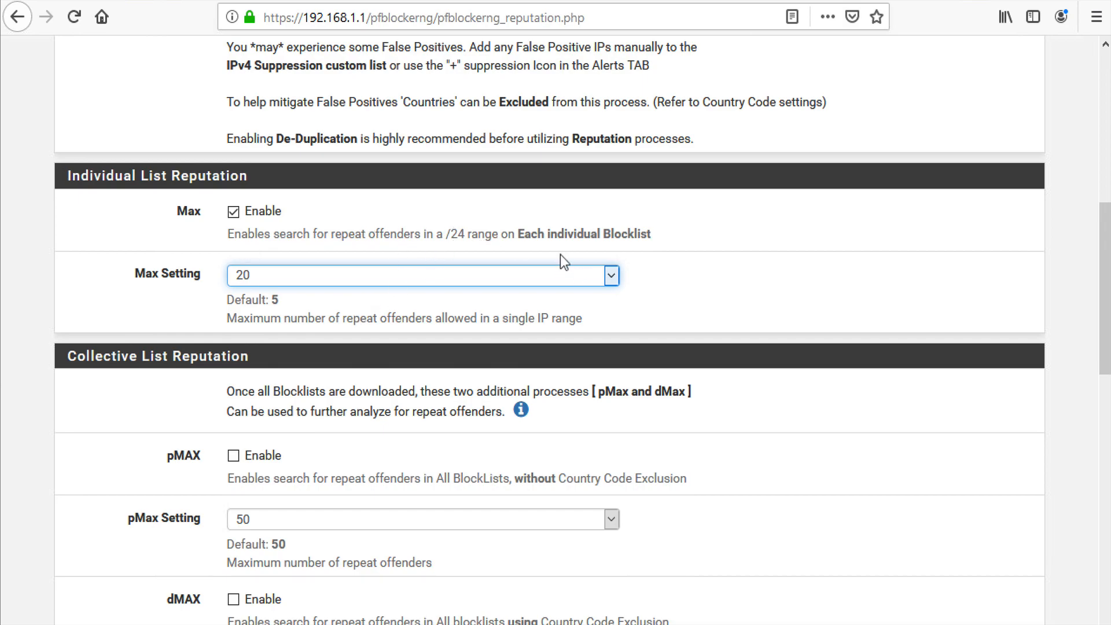
Read the pMax and dMax explanation under Collective List Reputation, and save the reputation settings
drag(1101, 236, 1100, 274)
scroll(1093, 269, down, 1)
click(527, 217)
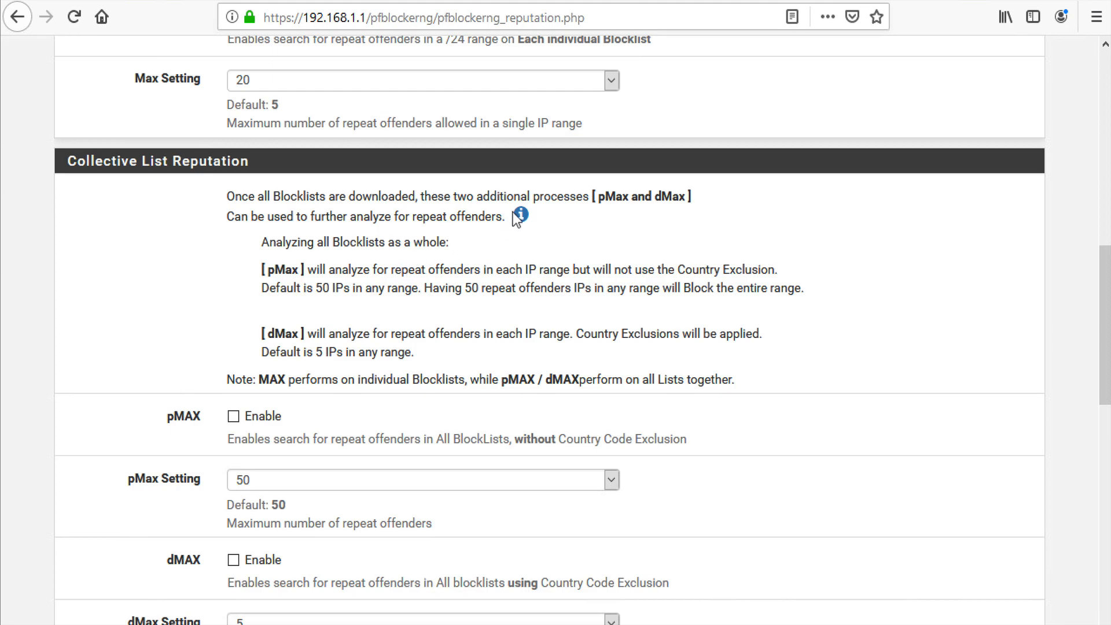
scroll(515, 221, down, 15)
click(259, 499)
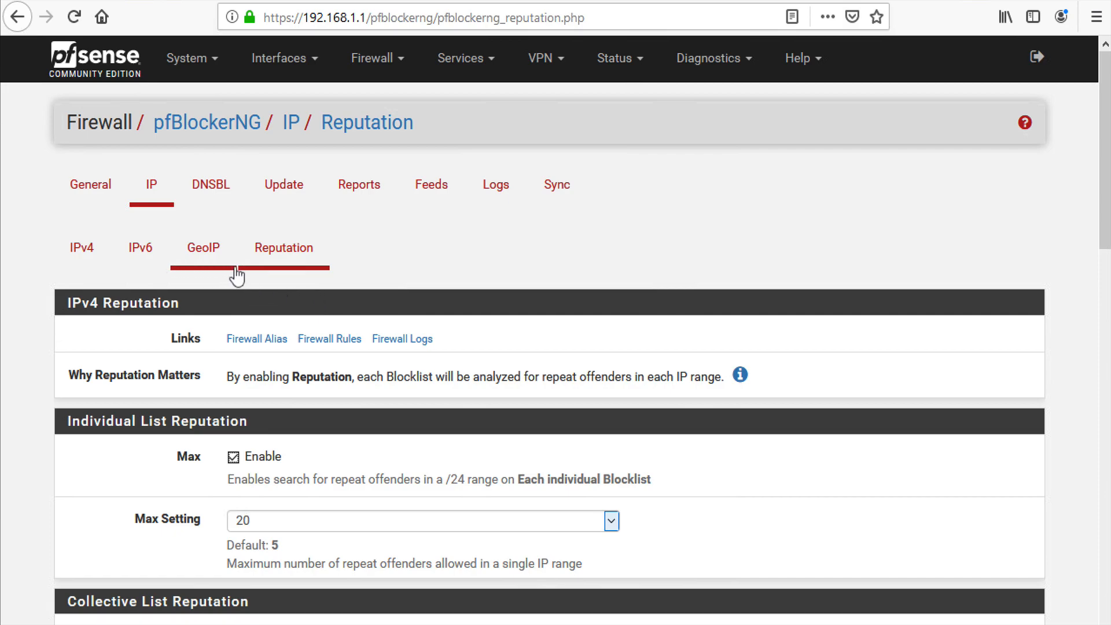
Open the GeoIP settings and edit the Top Spammers entry to reach its country lists
click(211, 250)
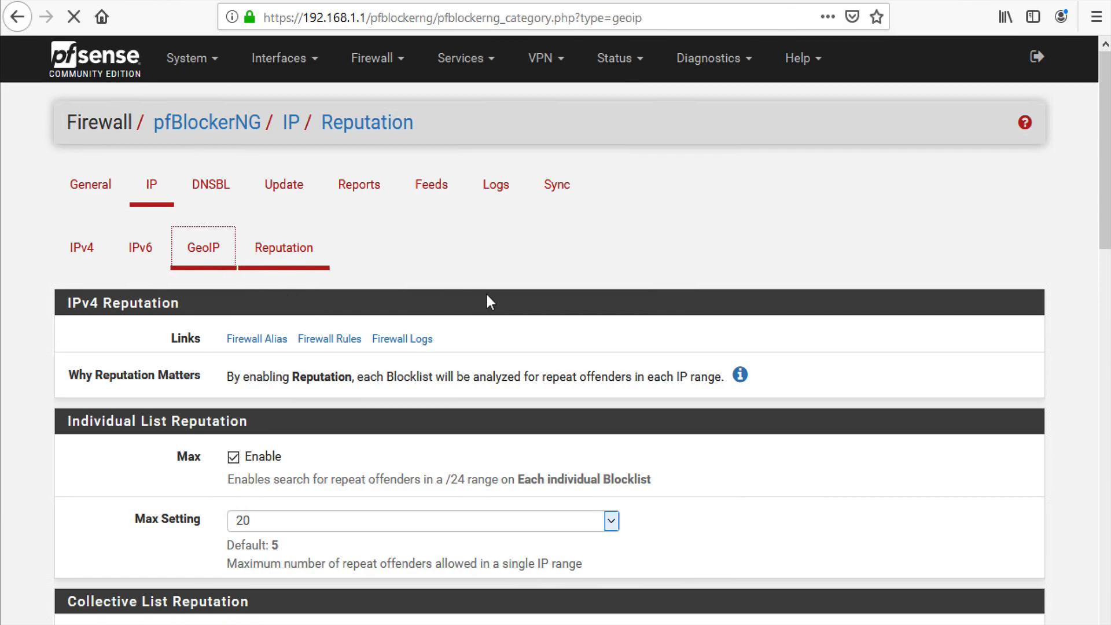
click(1004, 370)
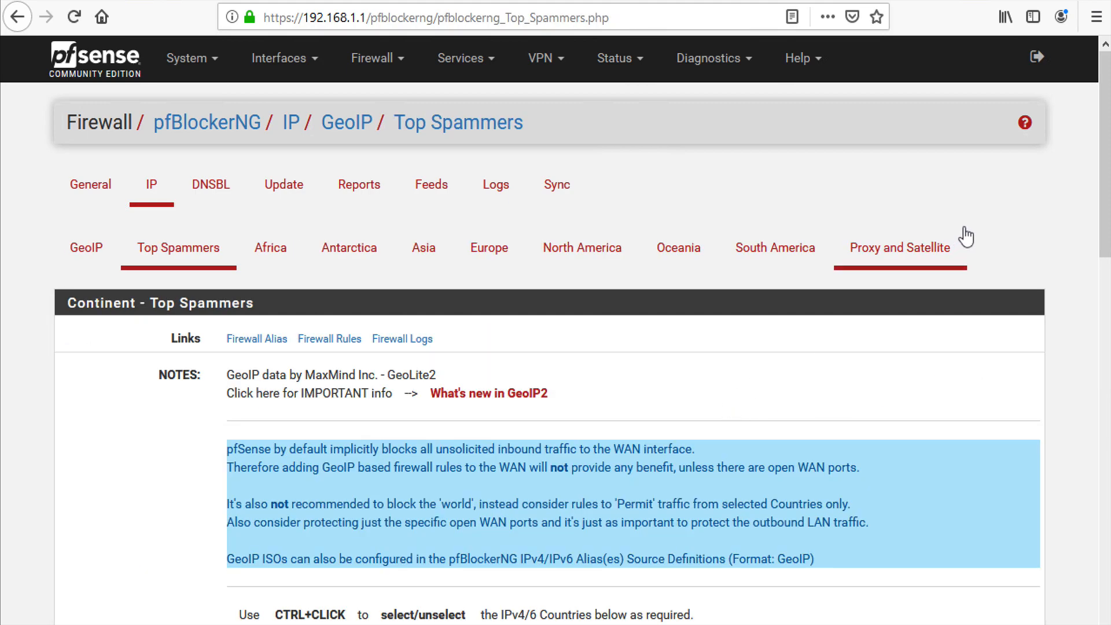
scroll(1093, 242, down, 3)
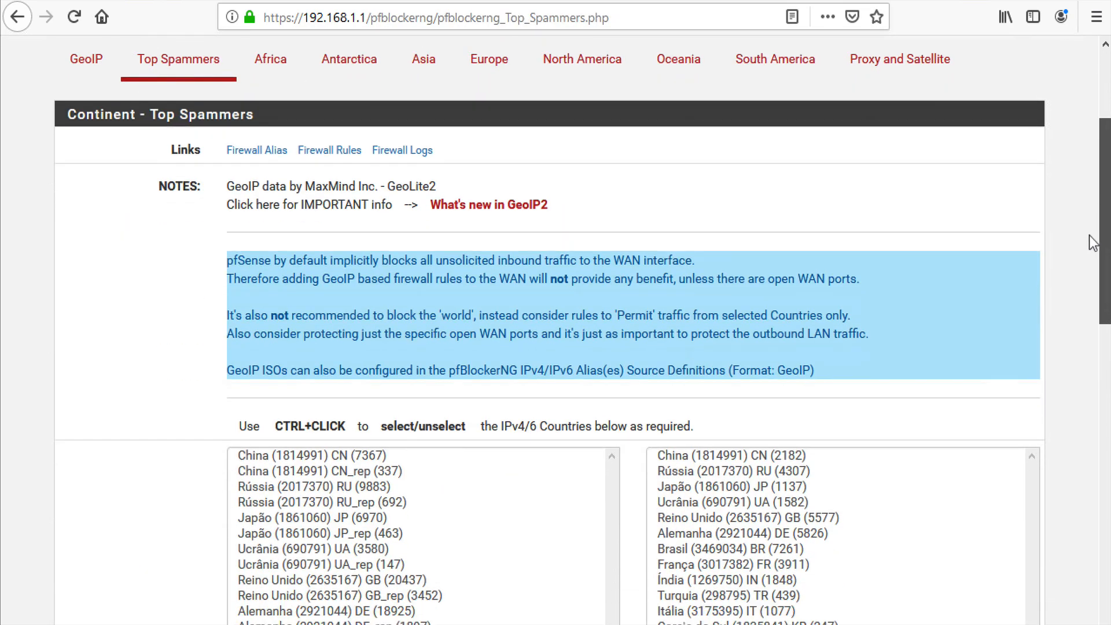
scroll(1077, 270, down, 5)
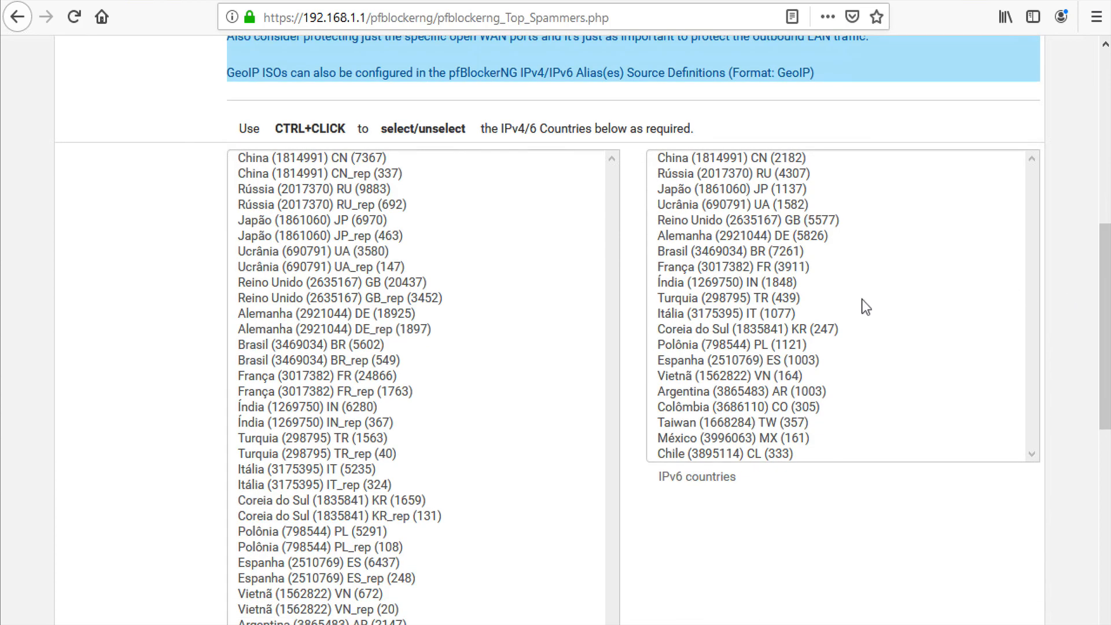
Try selecting and deselecting Chile, México and Taiwan in the Top Spammers IPv6 country list
drag(738, 478, 658, 449)
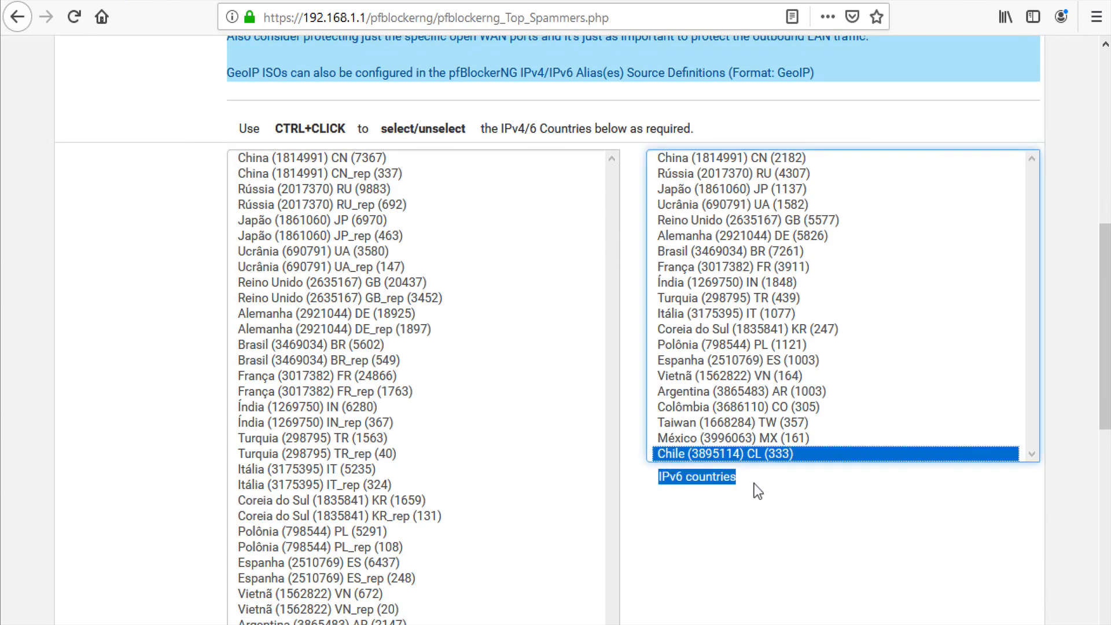
click(762, 455)
click(759, 452)
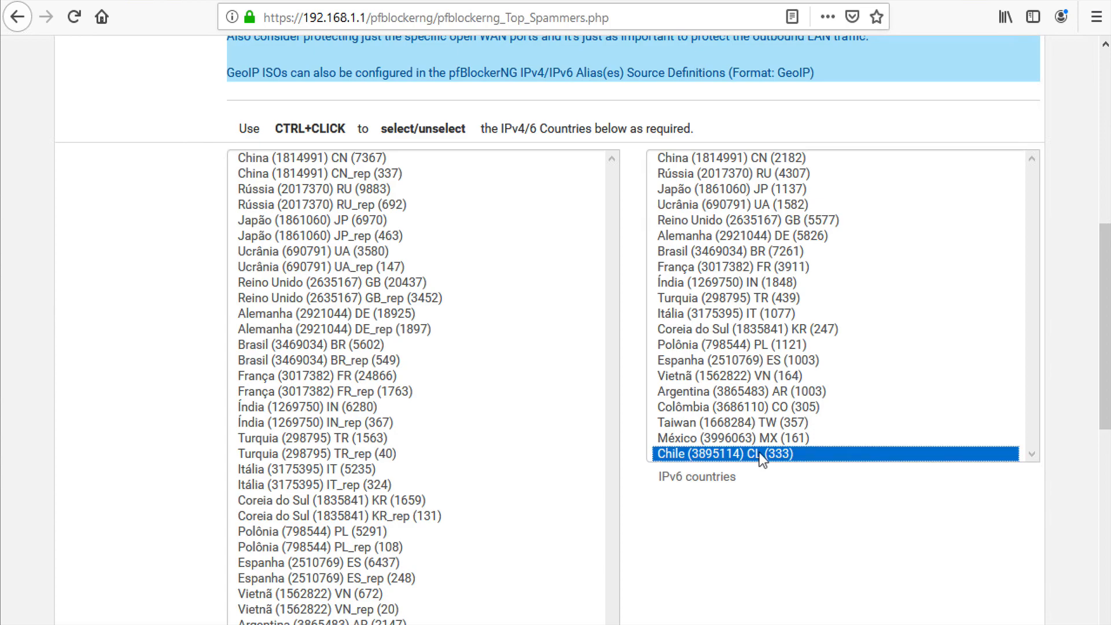
ctrl+click(727, 445)
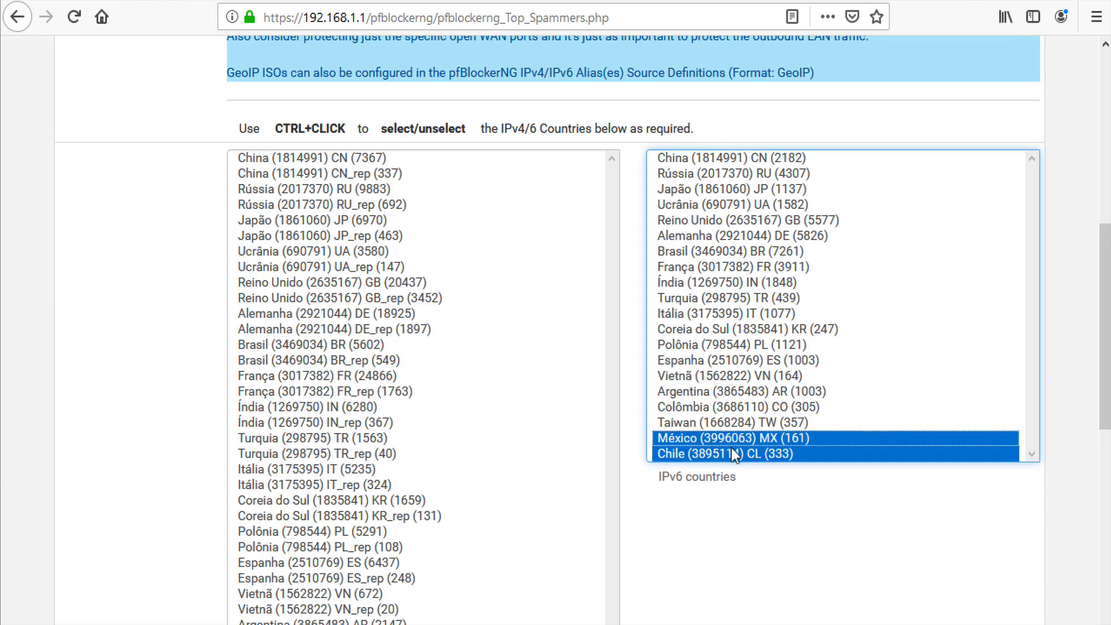
click(731, 448)
click(732, 429)
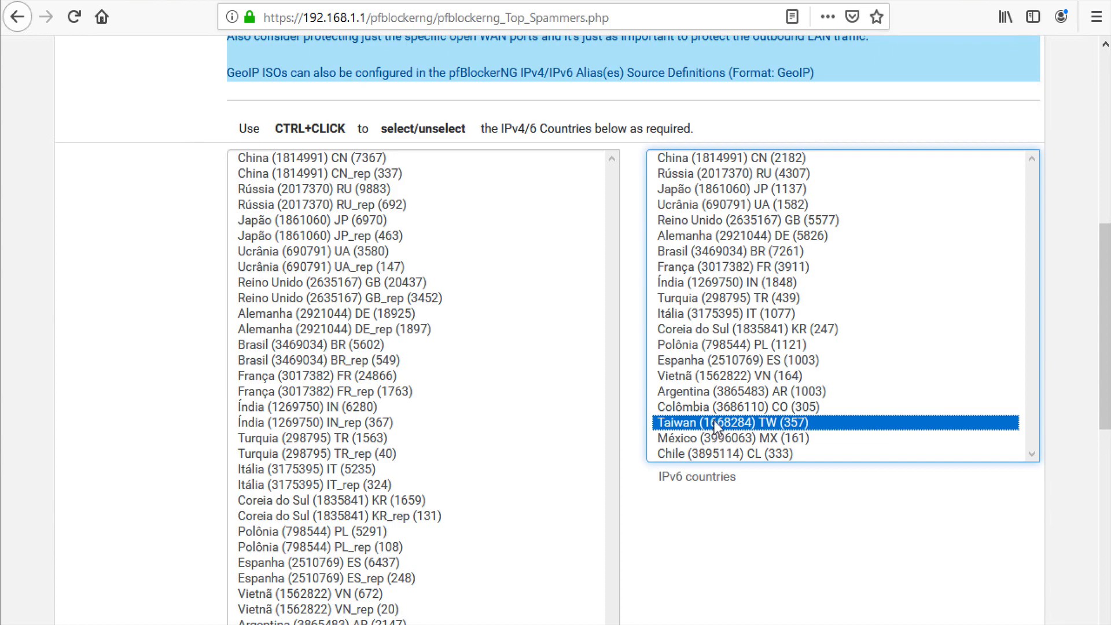
click(707, 415)
click(708, 425)
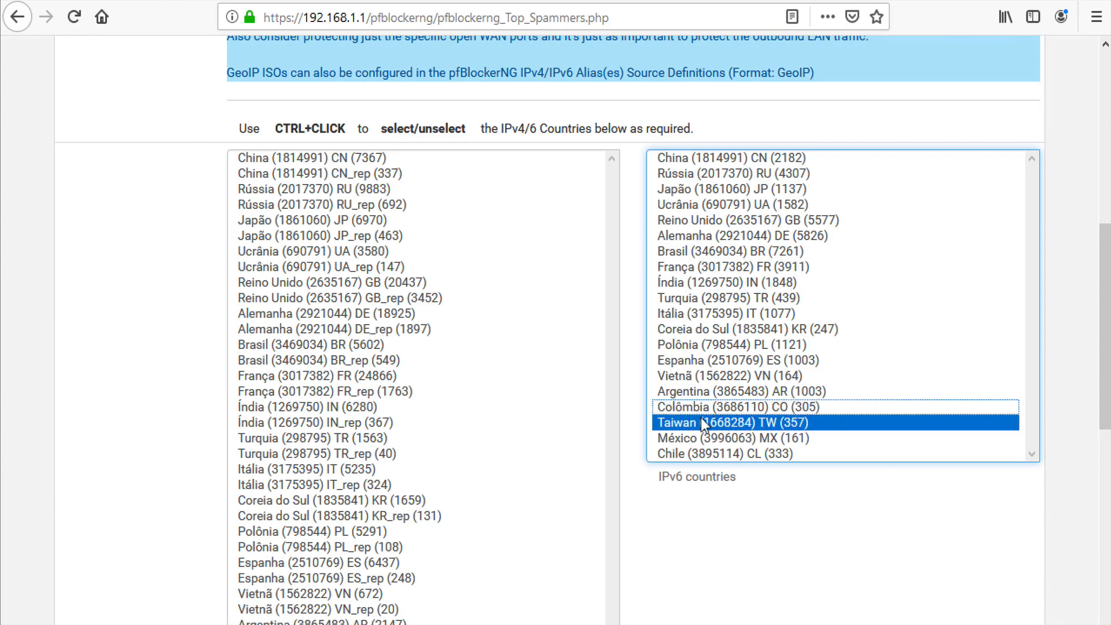
ctrl+click(703, 427)
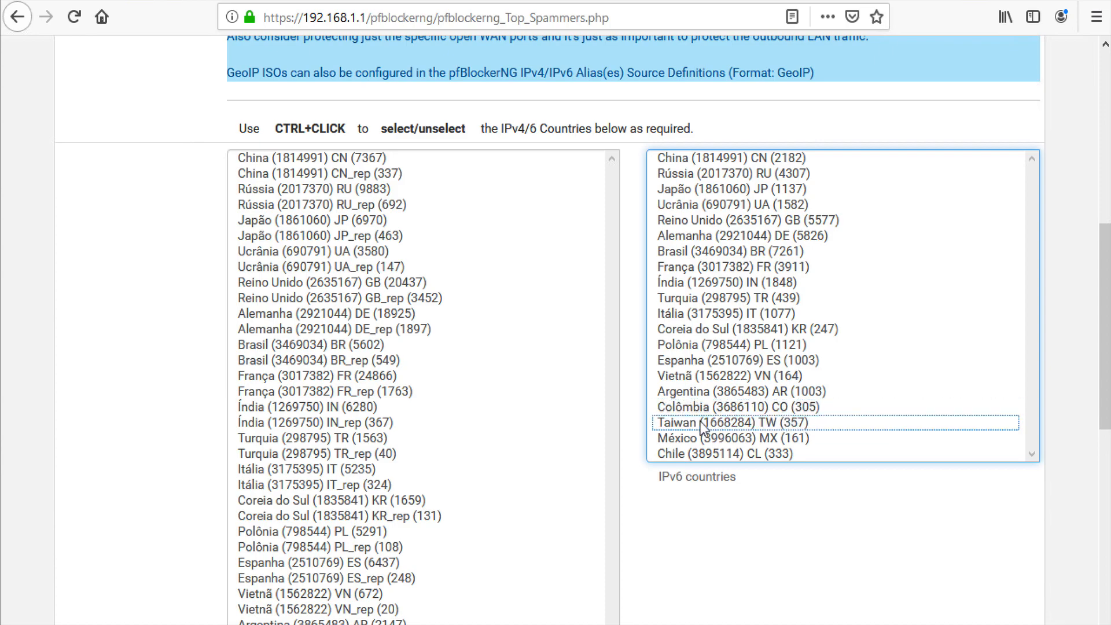
Select every entry in the Top Spammers IPv4 country list, from China CN through Chile CL_rep
click(305, 162)
scroll(1080, 408, down, 4)
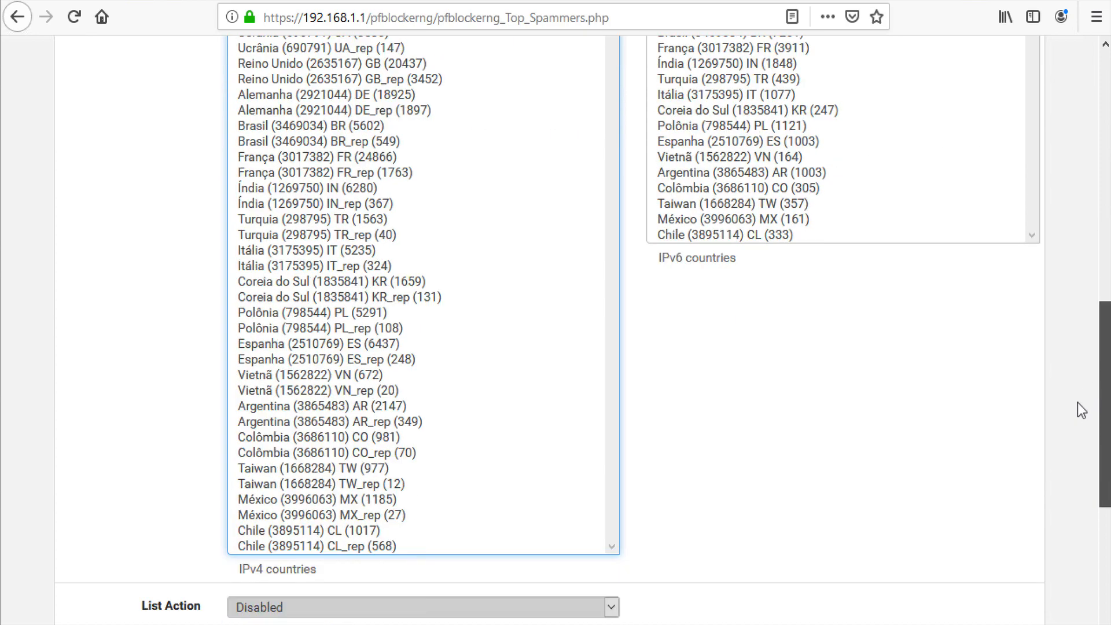
scroll(1077, 408, down, 3)
shift+click(332, 368)
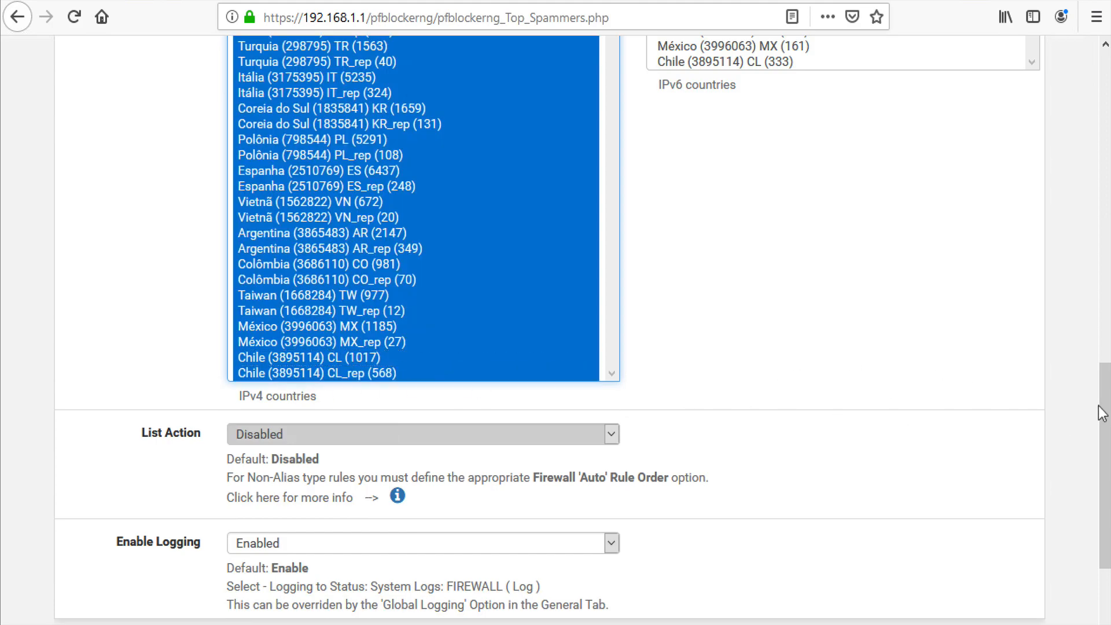
Deselect both Brasil entries in the IPv4 country list and select them again
drag(1102, 411, 1103, 288)
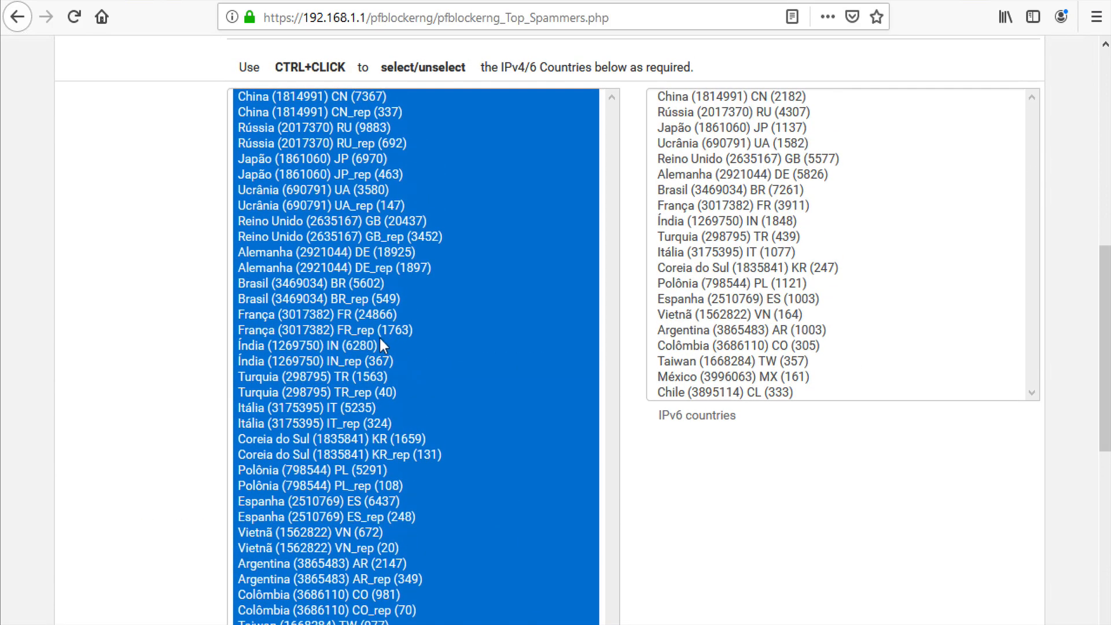
ctrl+click(283, 282)
ctrl+click(291, 298)
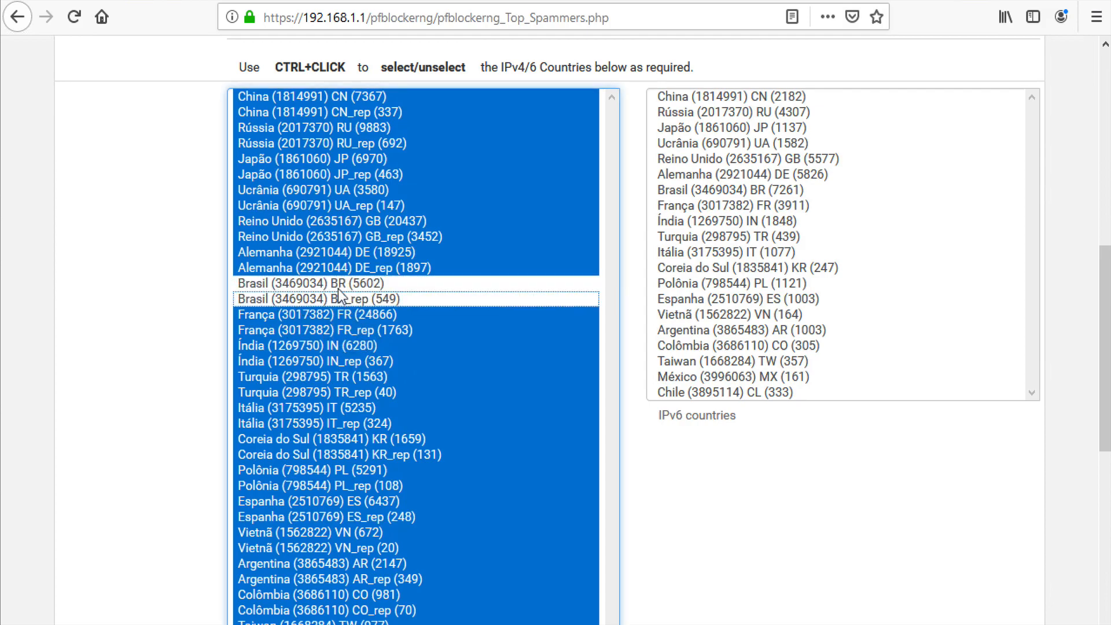
ctrl+click(339, 283)
ctrl+click(336, 299)
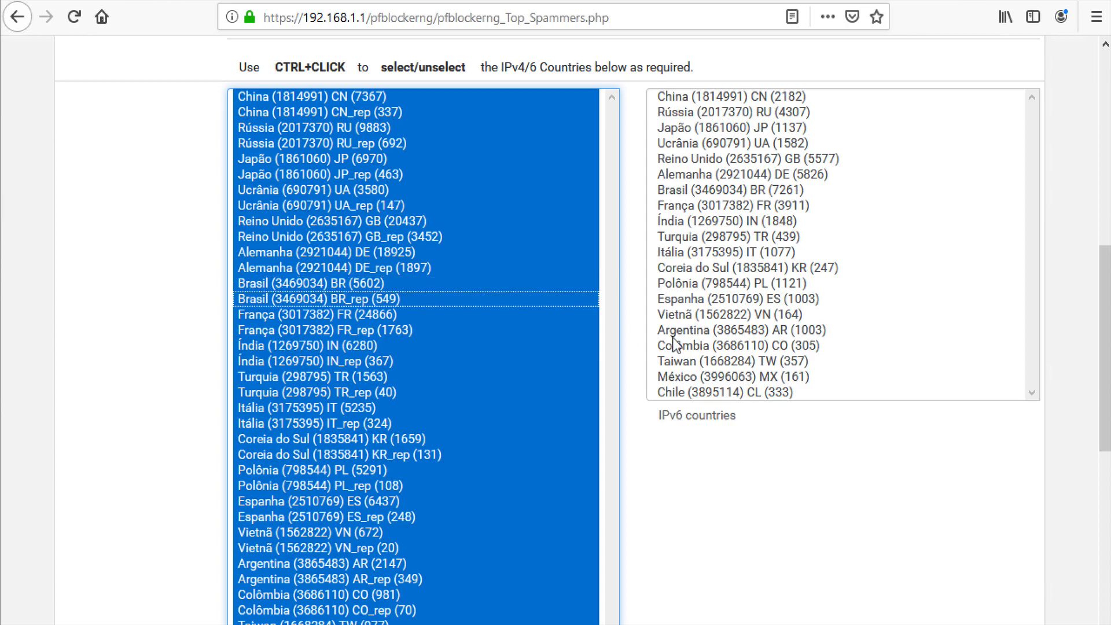
Set the Top Spammers list action to Deny Inbound
drag(1105, 373, 1104, 504)
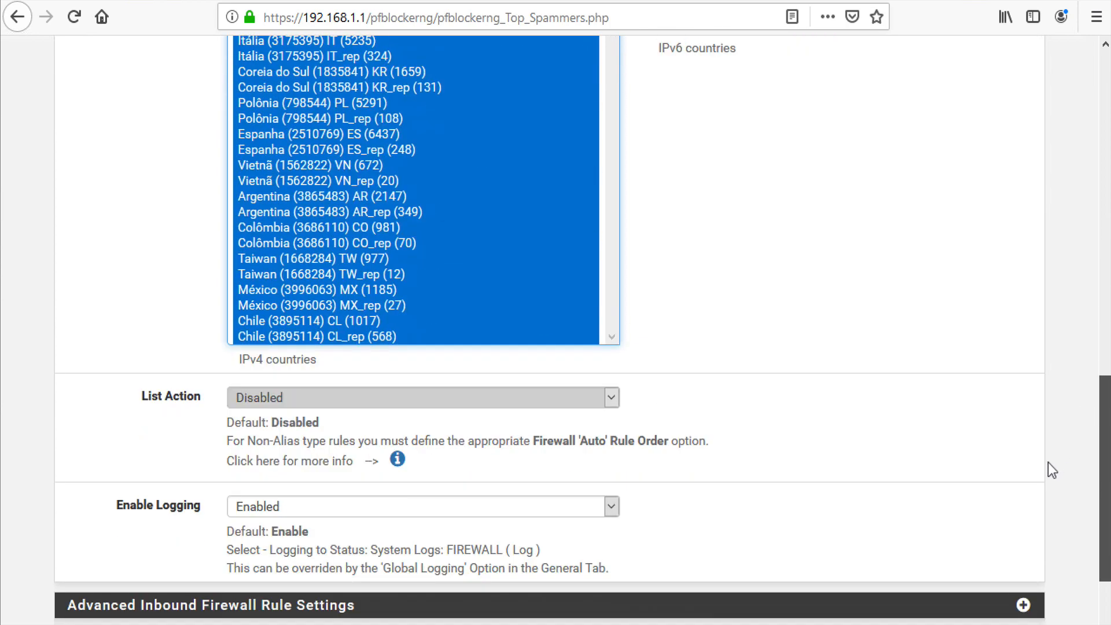
click(561, 402)
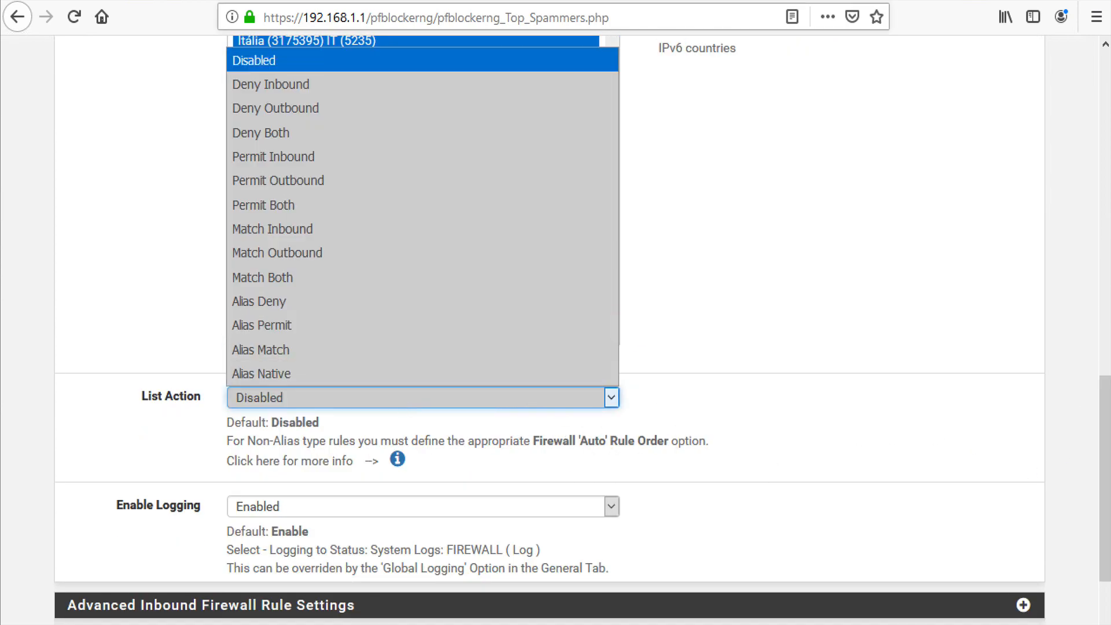
click(317, 92)
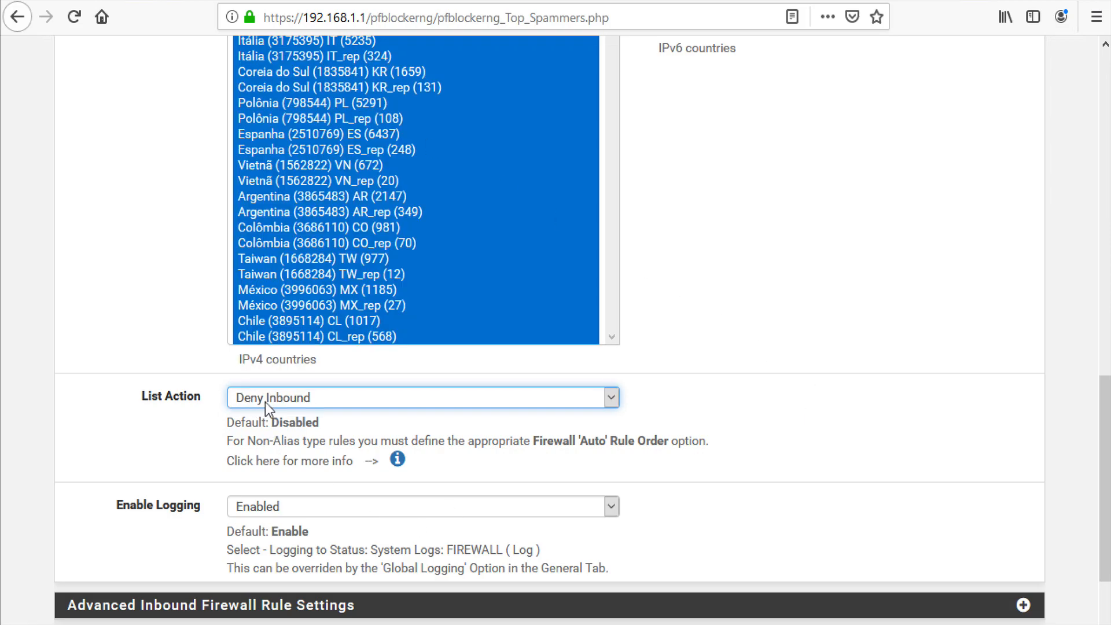
Check the Advanced Inbound Firewall Rule Settings, collapse them again and save the Top Spammers settings
drag(1102, 451, 1101, 525)
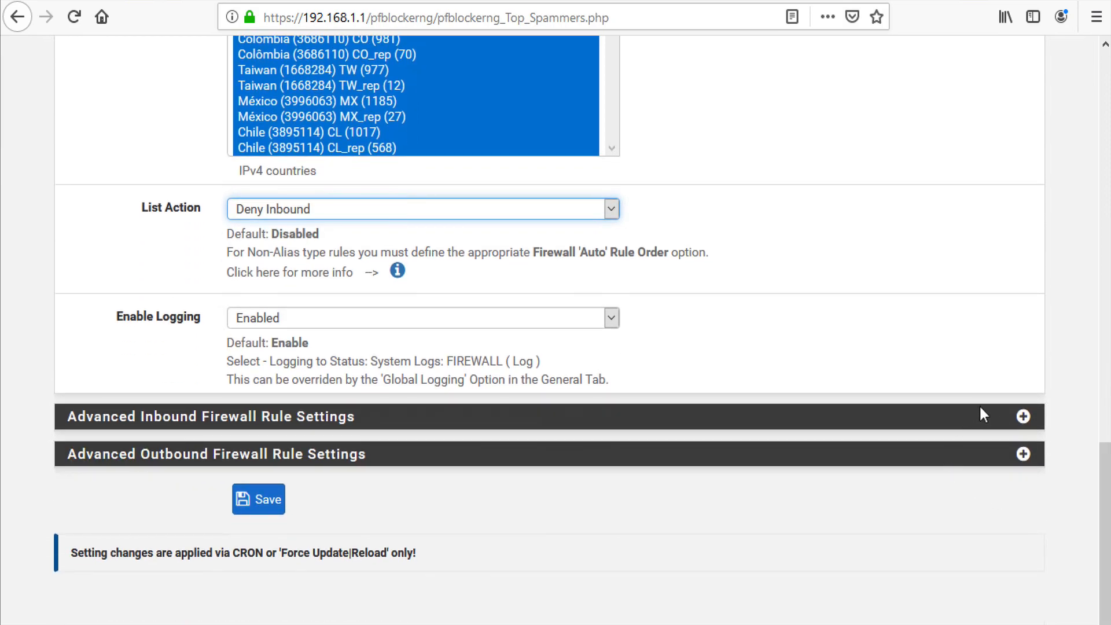
click(1022, 425)
drag(1104, 398, 1105, 469)
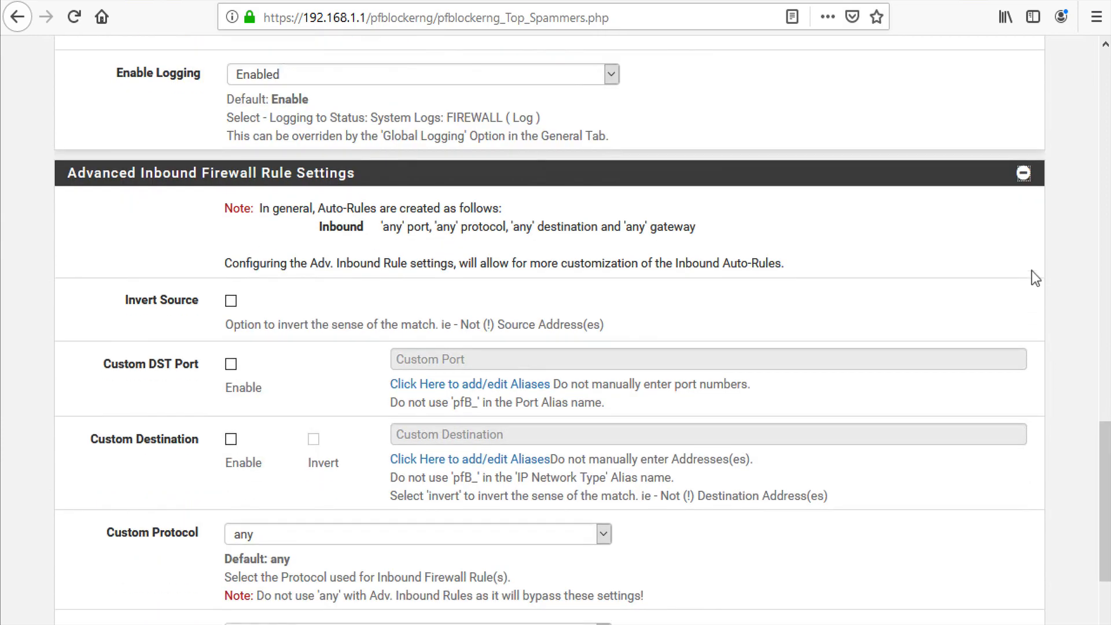
click(1022, 174)
click(277, 497)
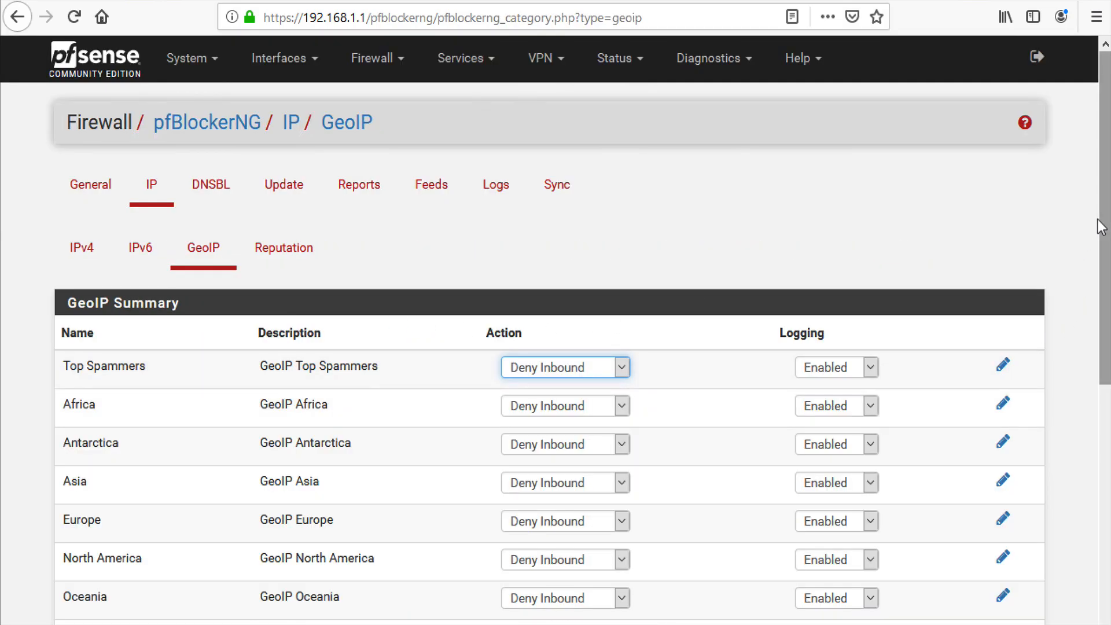
Open the Feeds page and examine the pre-defined IPv4 feeds of the PRI1 group
drag(1101, 243, 1075, 219)
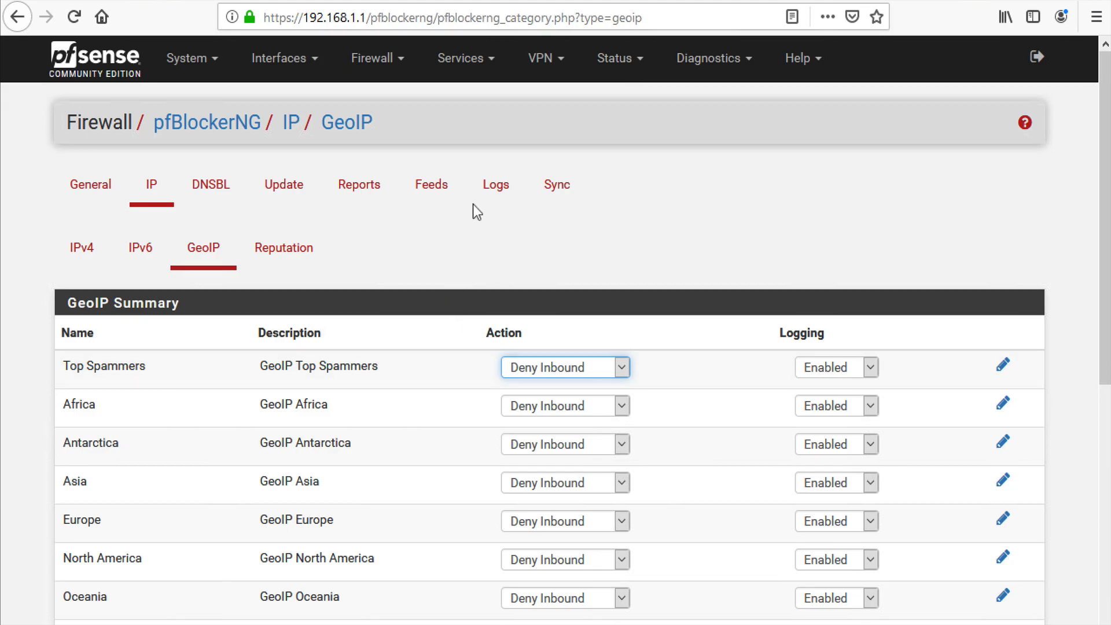
click(434, 197)
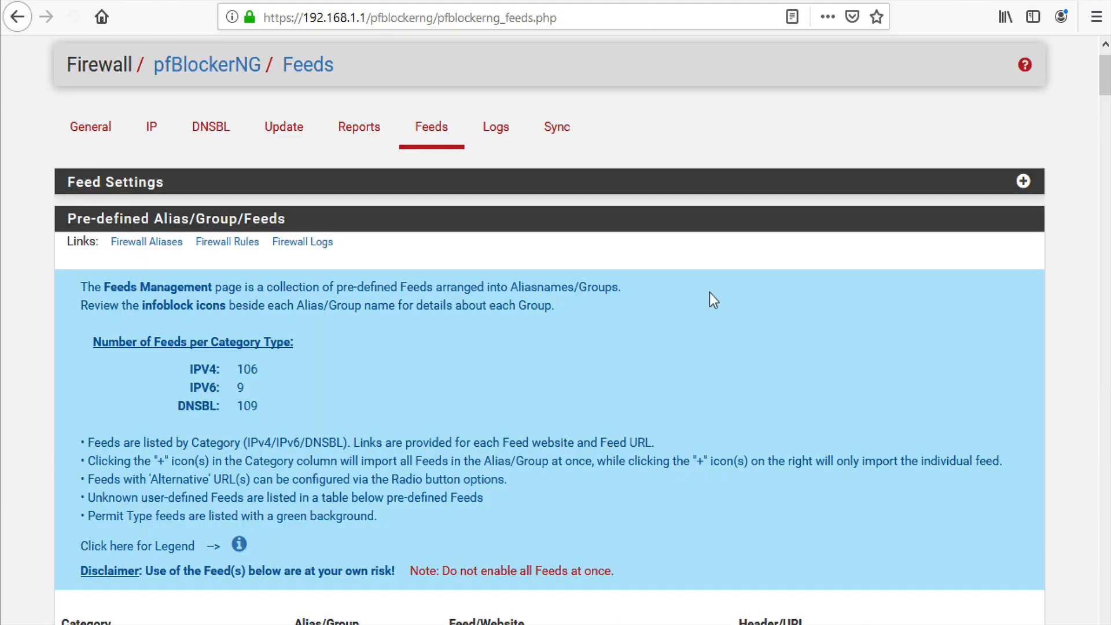
scroll(1101, 84, down, 1)
drag(1101, 83, 1098, 108)
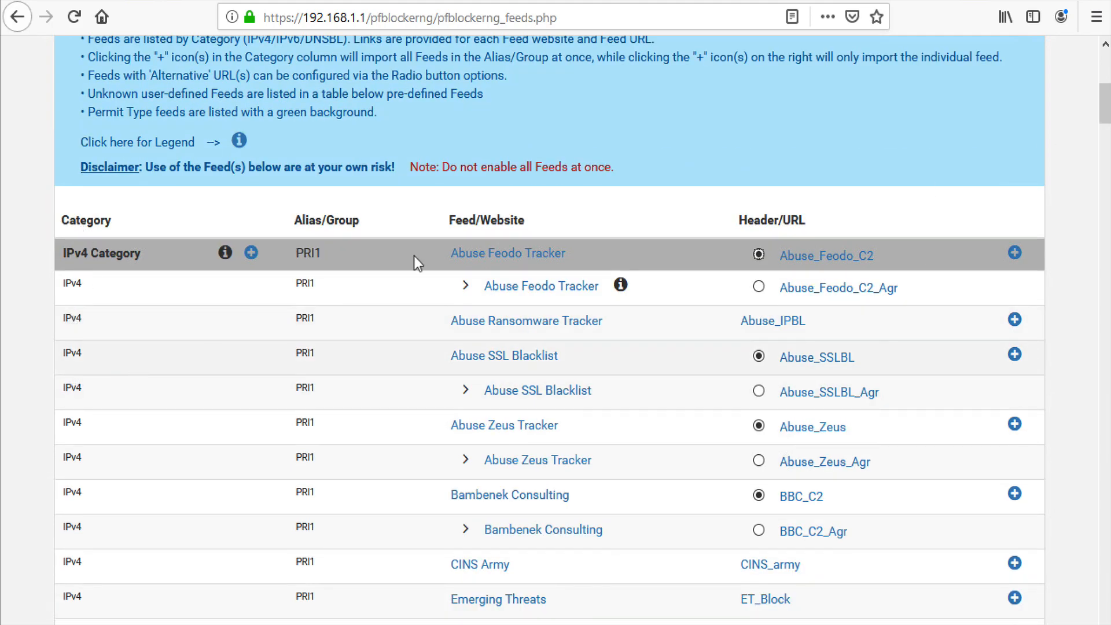
mouse_move(1101, 110)
mouse_down()
mouse_move(1104, 180)
mouse_move(1103, 97)
mouse_up()
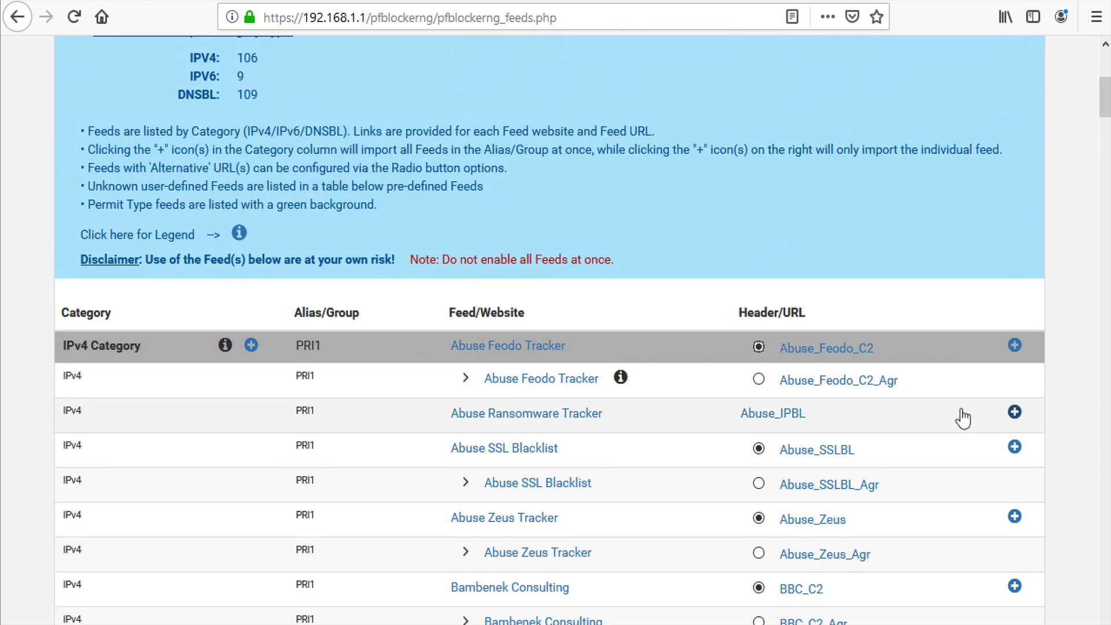
Import all feeds of the PRI1 IPv4 group at once and delete the Pulsedive source from its definitions
click(251, 346)
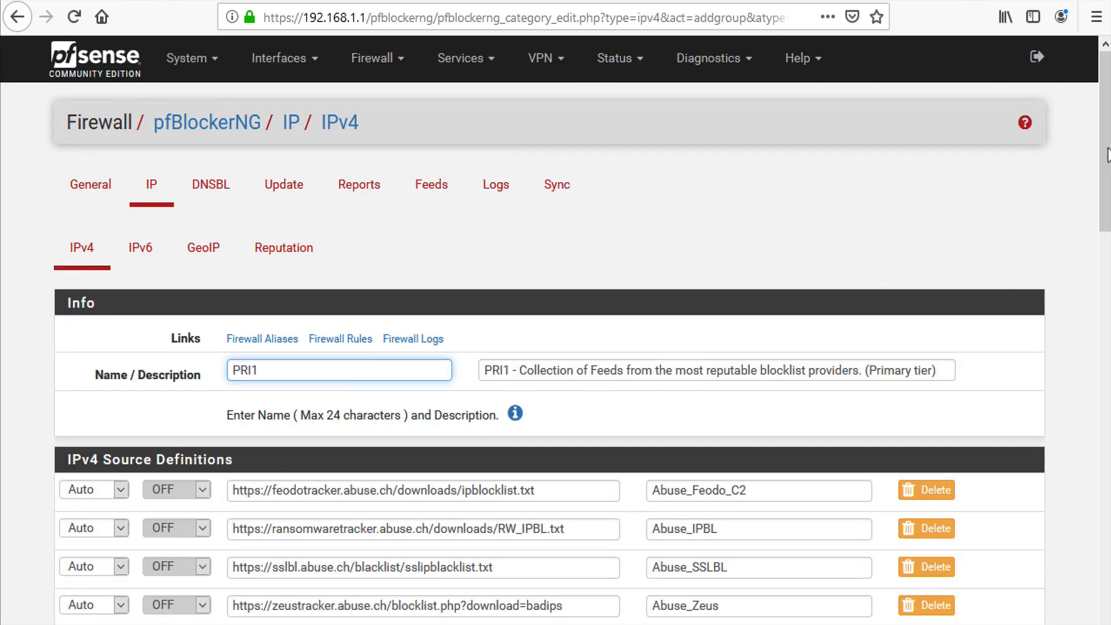
scroll(776, 283, down, 8)
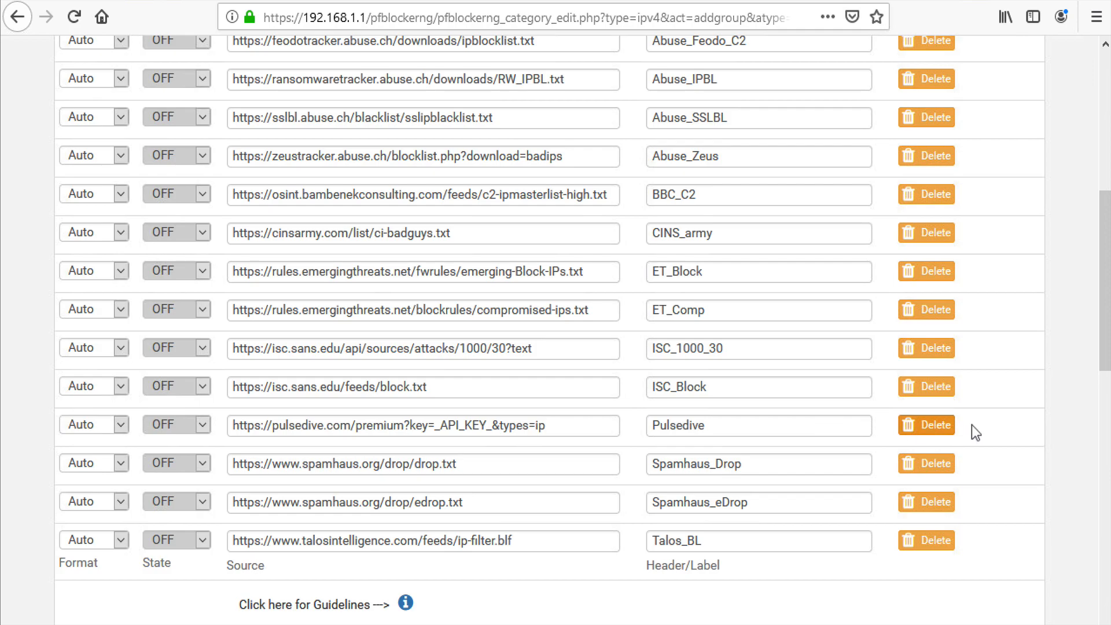
click(911, 427)
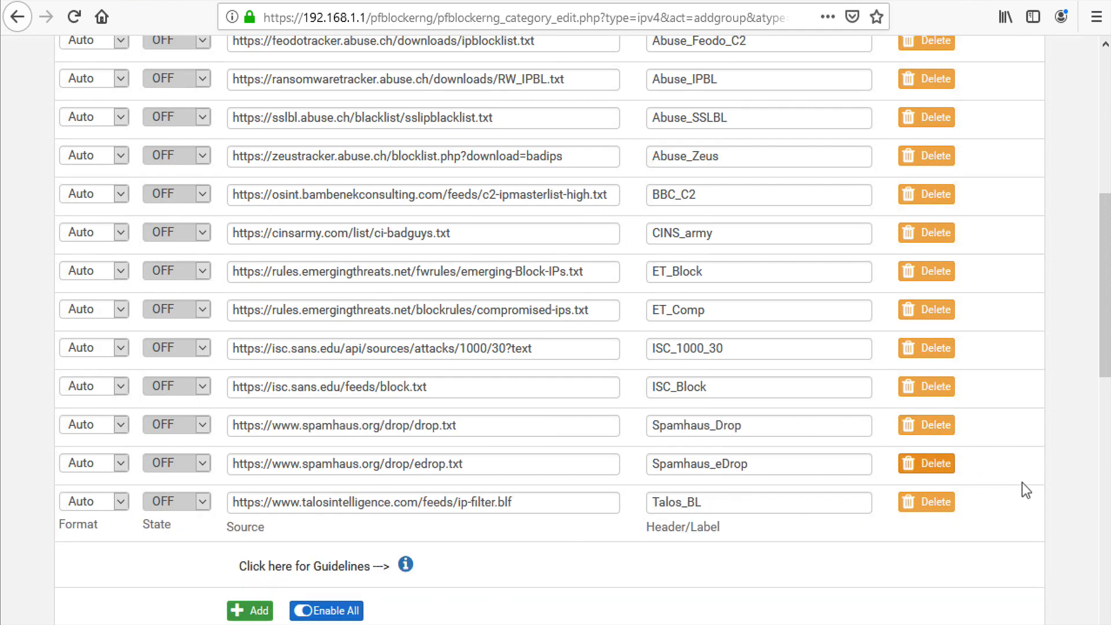
Set the PRI1 group's update frequency to Once a day and save the IPv4 settings
scroll(1105, 516, down, 1)
click(1103, 511)
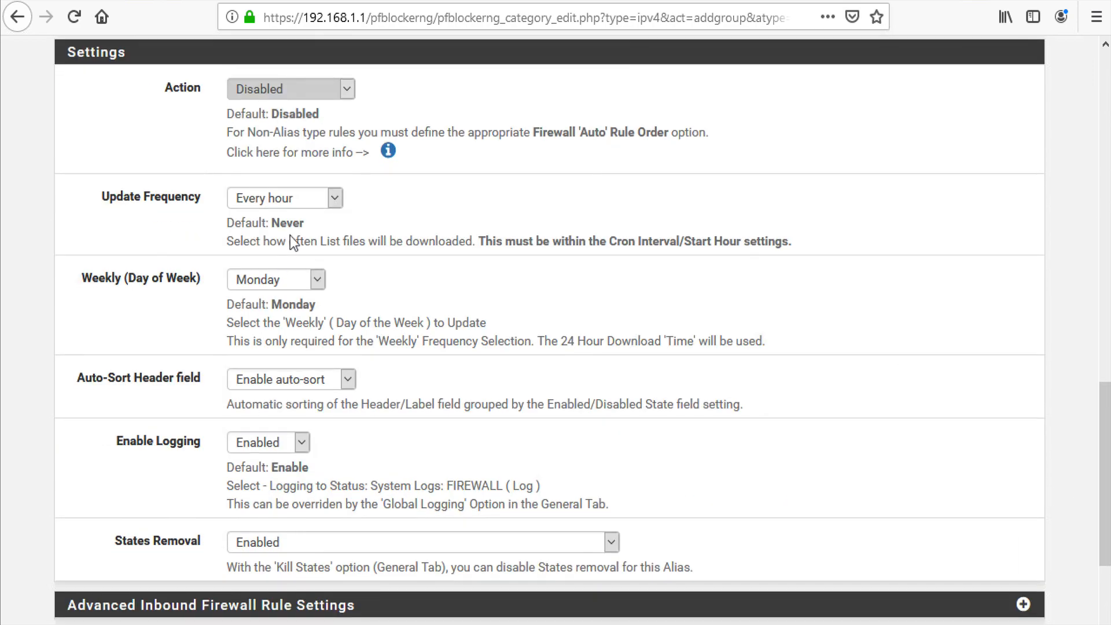
click(280, 203)
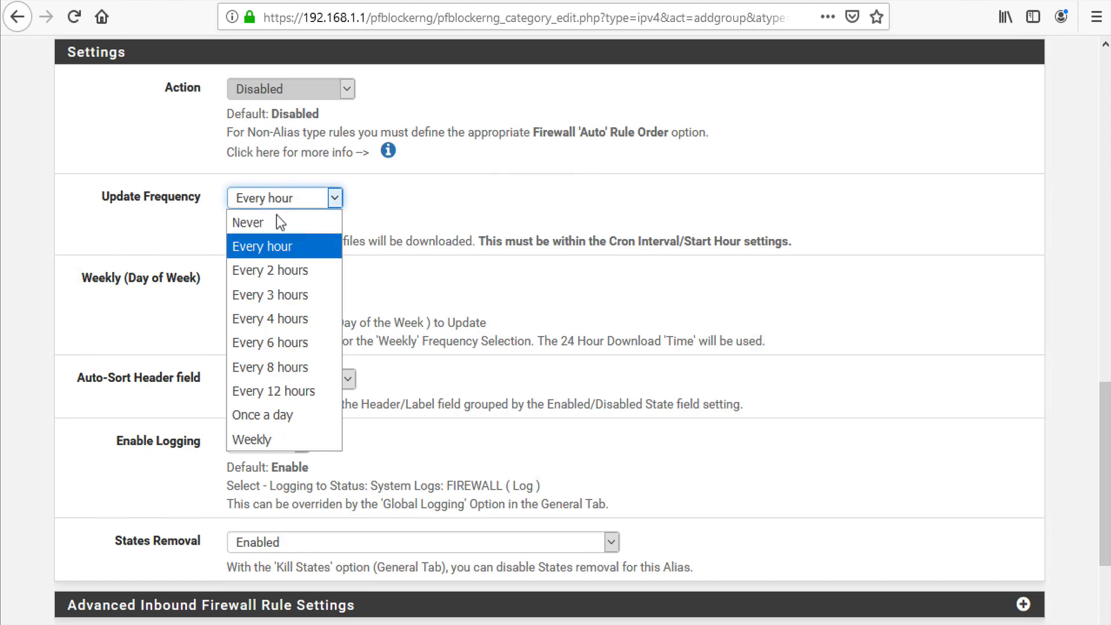
click(258, 407)
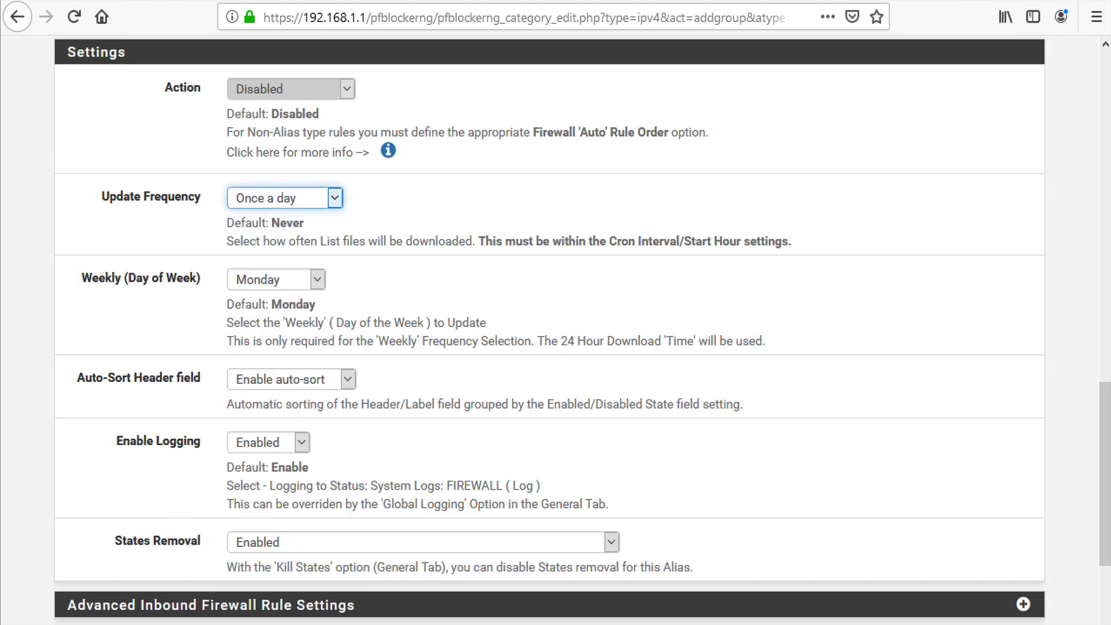
drag(1106, 405, 1105, 466)
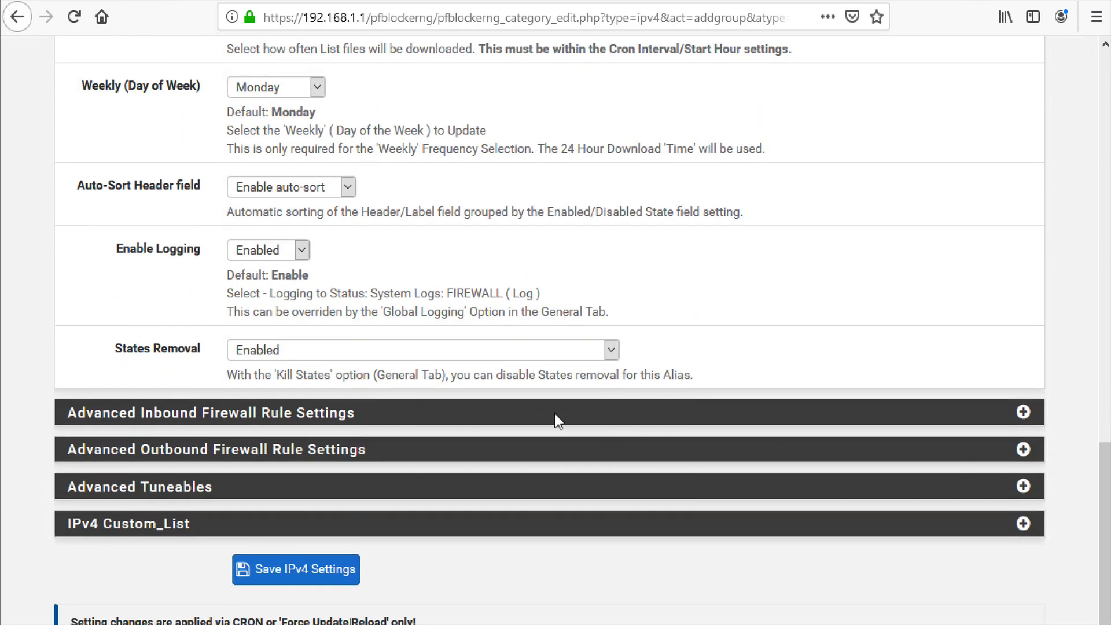
click(295, 566)
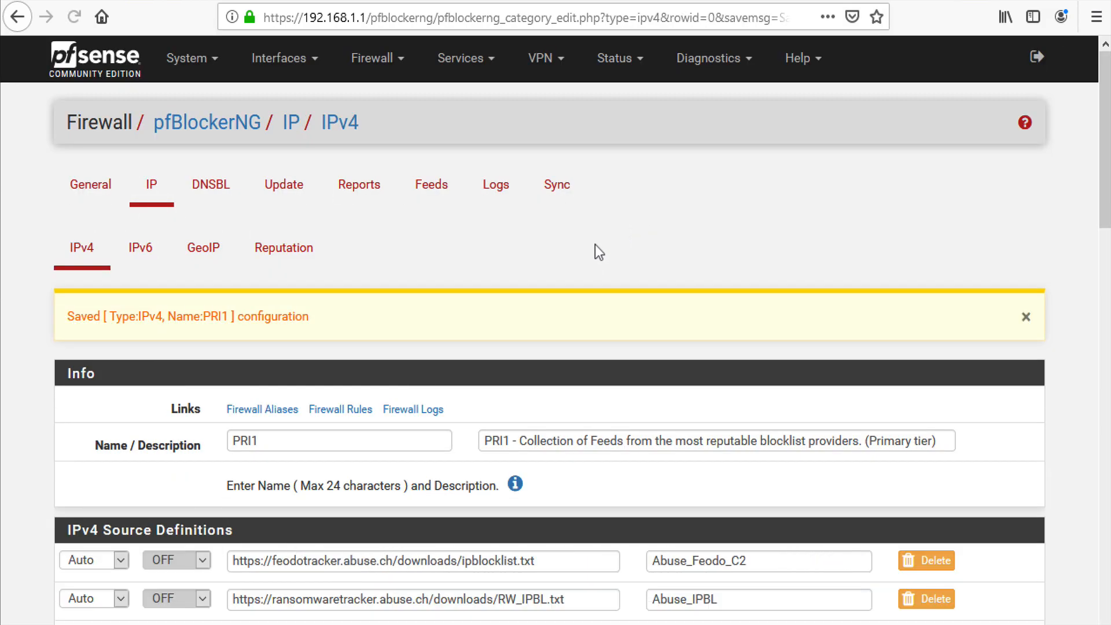
In the IPv4 summary, set the PRI1 action to Deny Both and save the change
drag(1105, 152, 1104, 185)
click(80, 109)
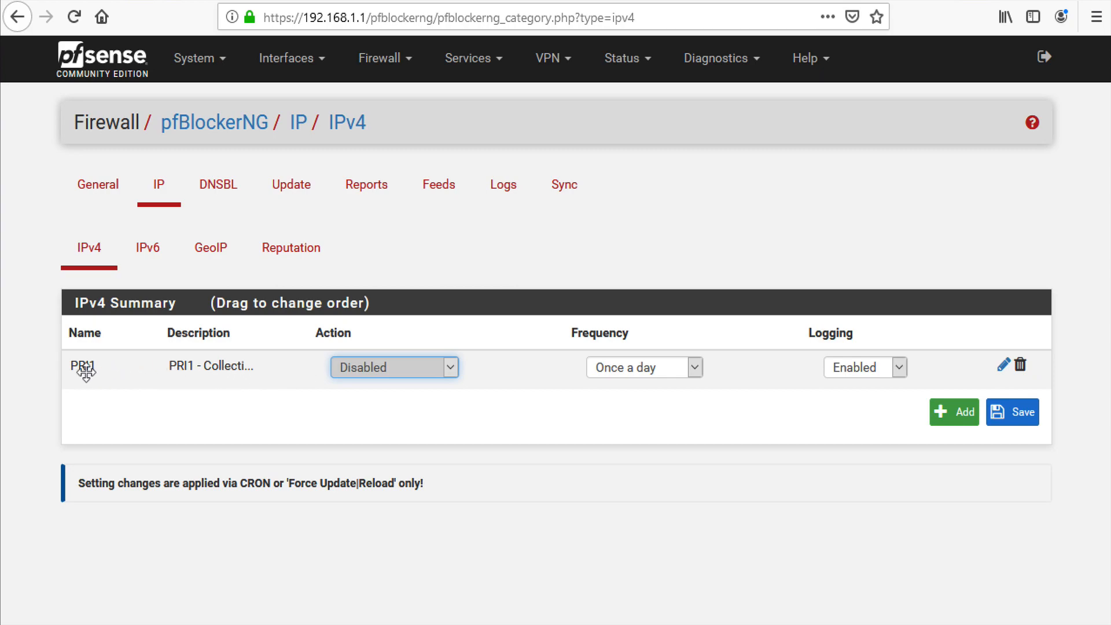
click(415, 375)
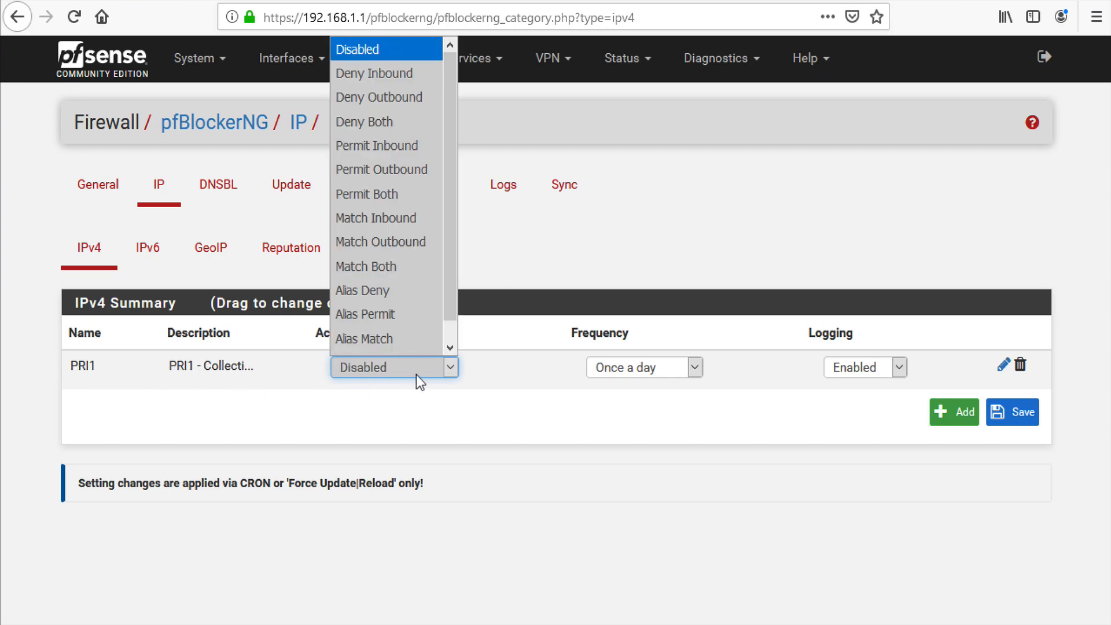
click(369, 126)
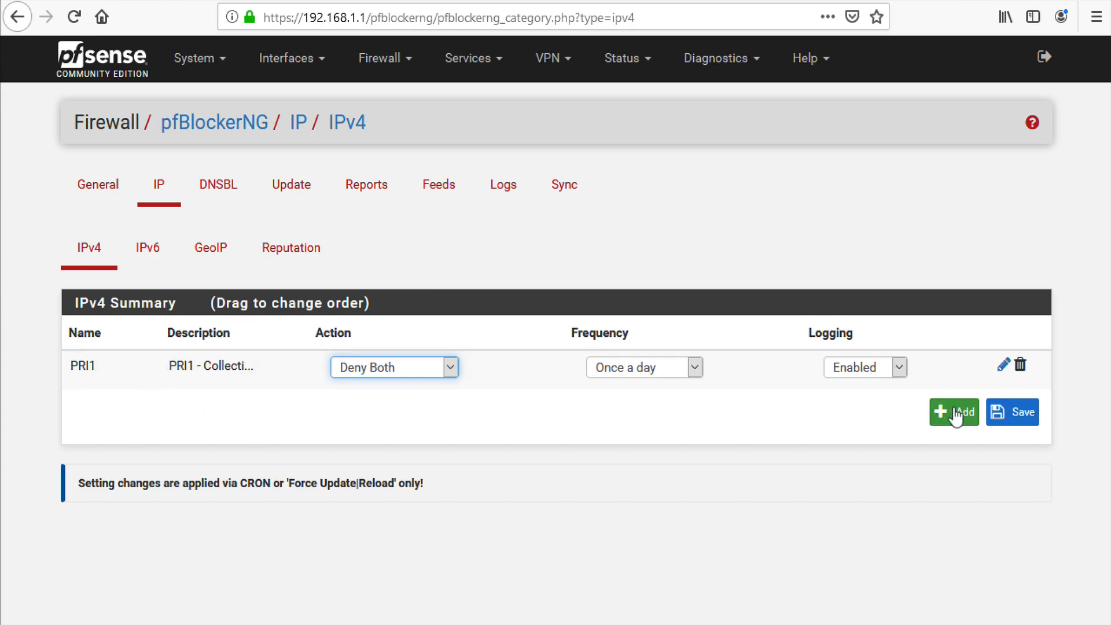
click(1004, 413)
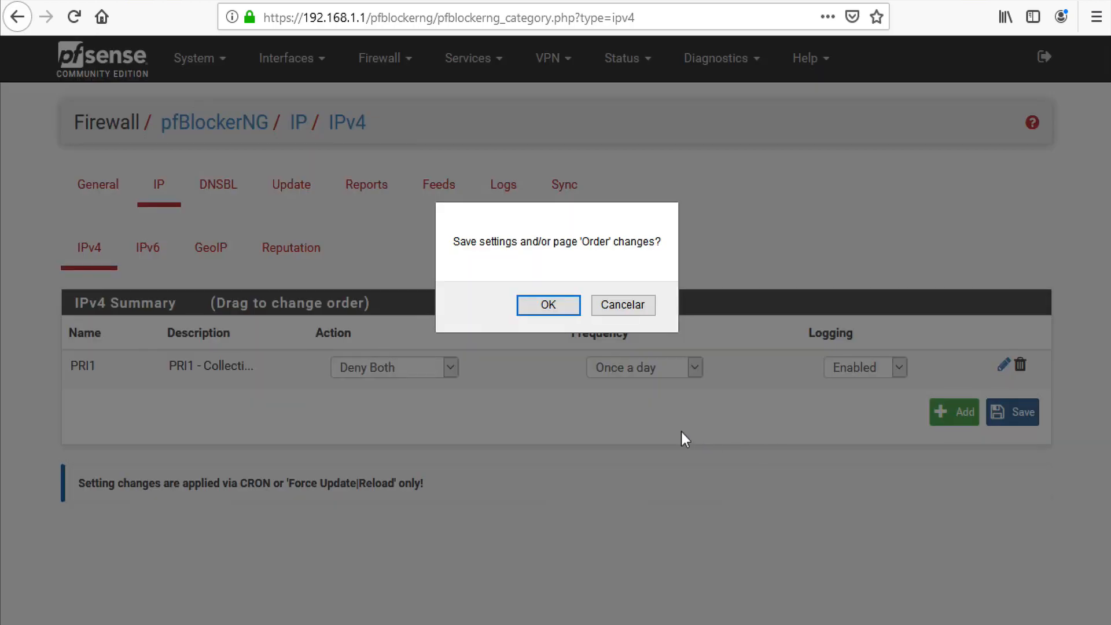
click(547, 306)
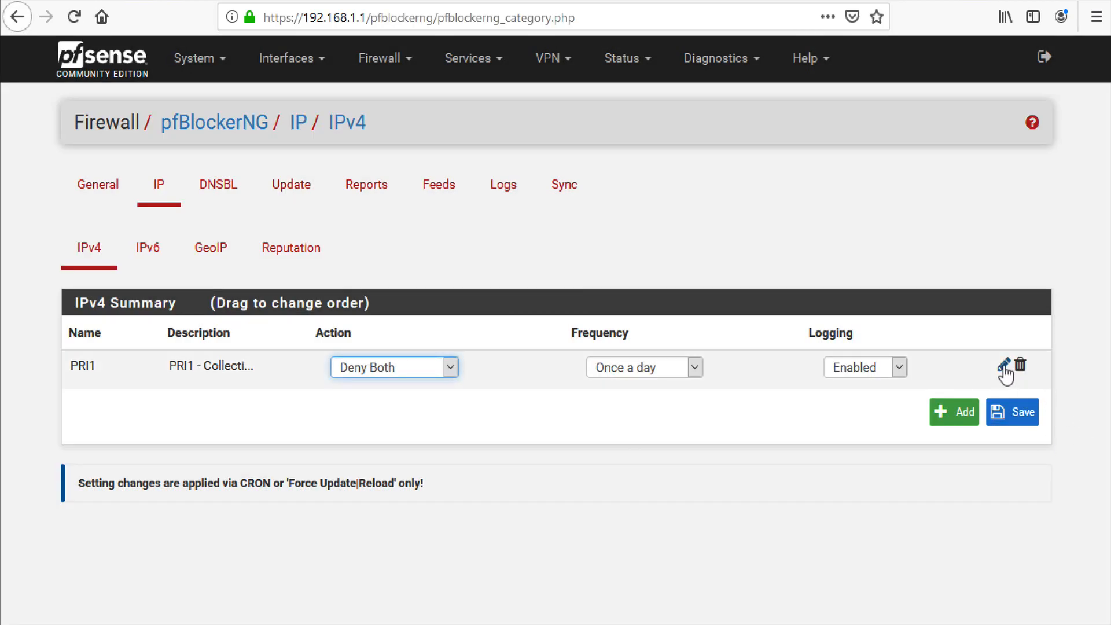
Enable all source feeds of the PRI1 group, save it and check the IPv4 and GeoIP summaries
click(1004, 366)
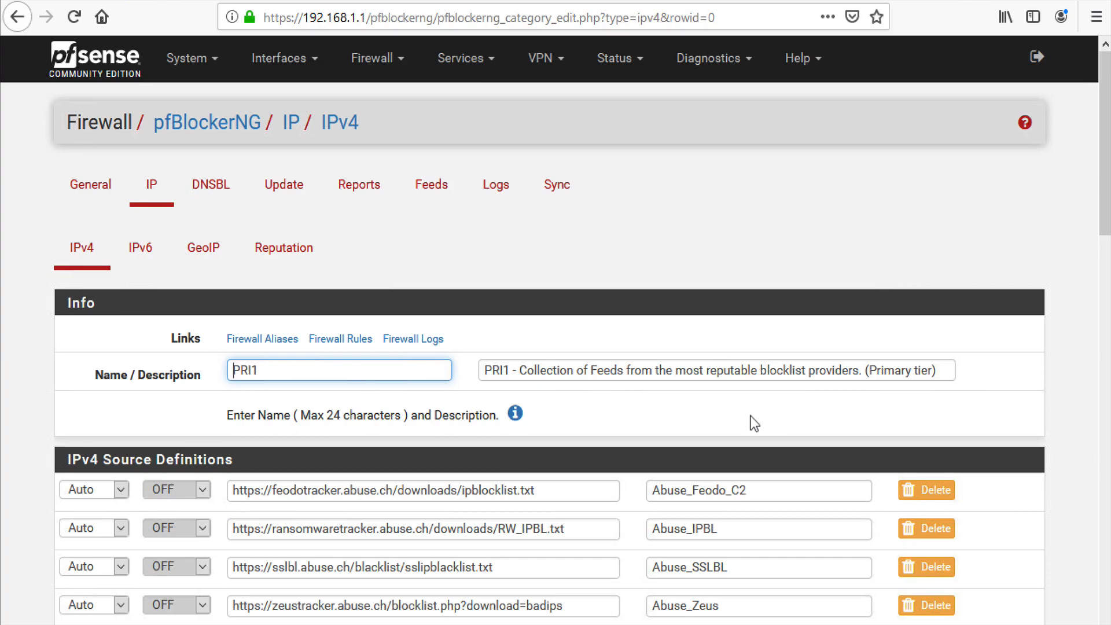
scroll(751, 416, down, 3)
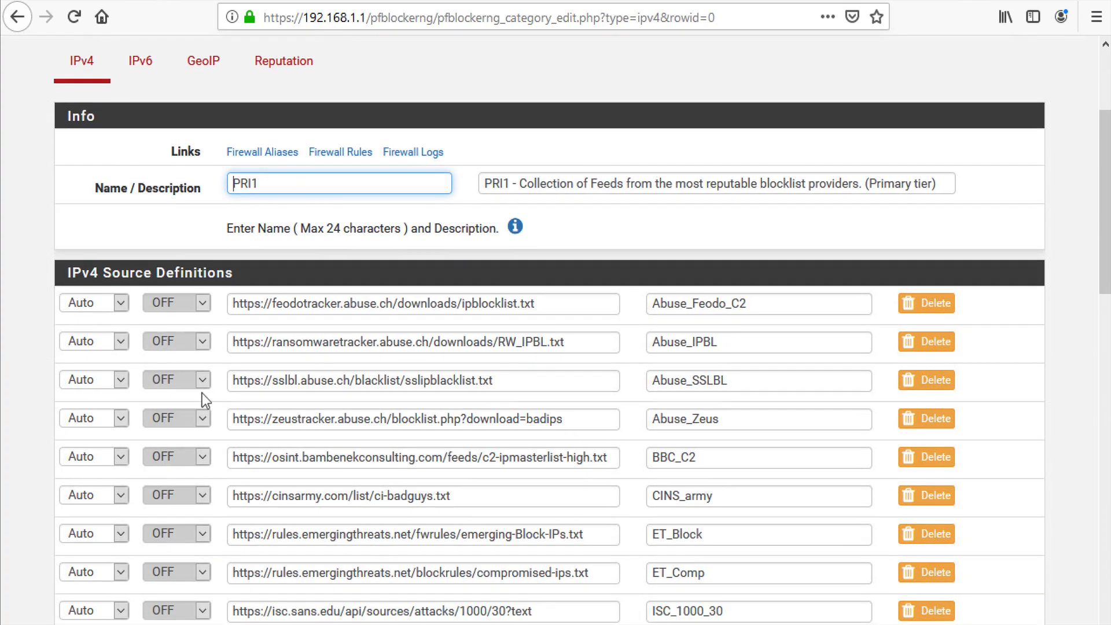
scroll(435, 448, down, 1)
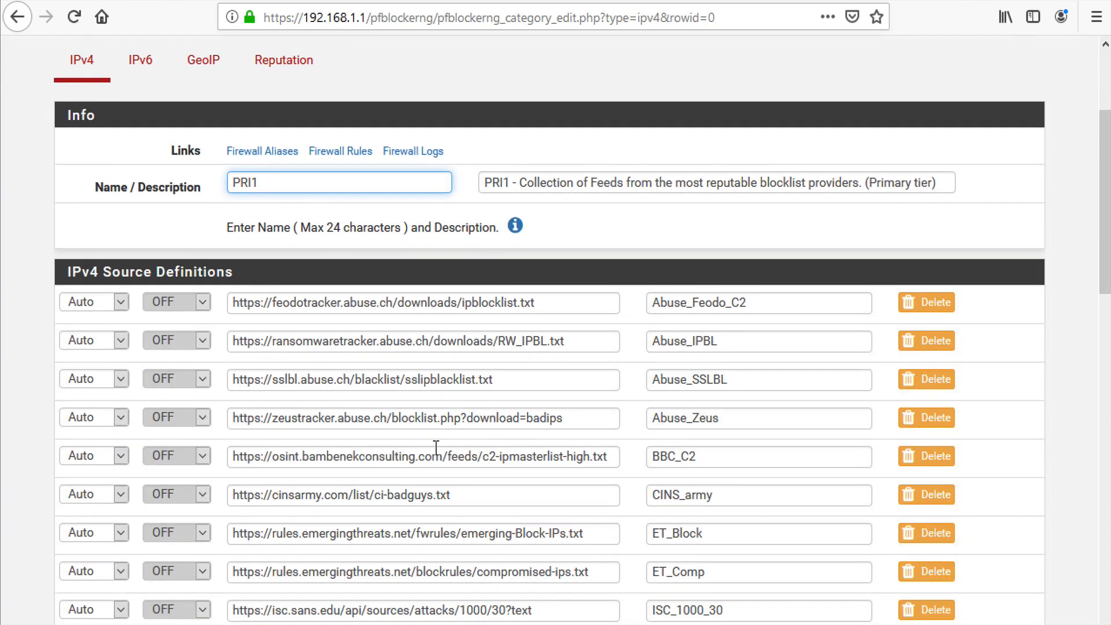
scroll(435, 447, down, 2)
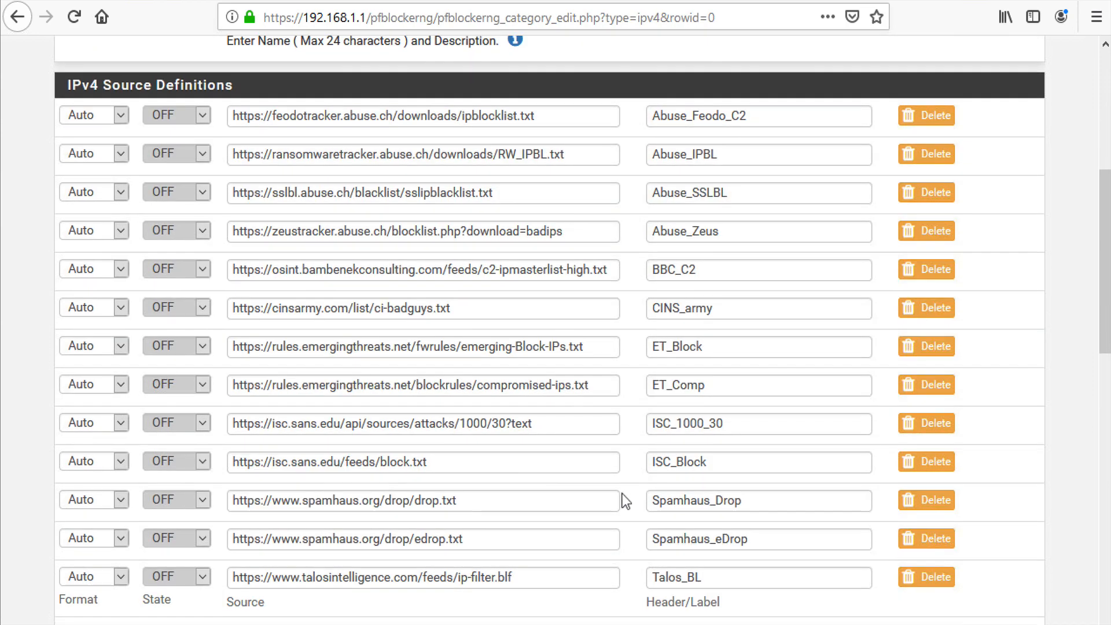
scroll(622, 494, down, 3)
click(314, 503)
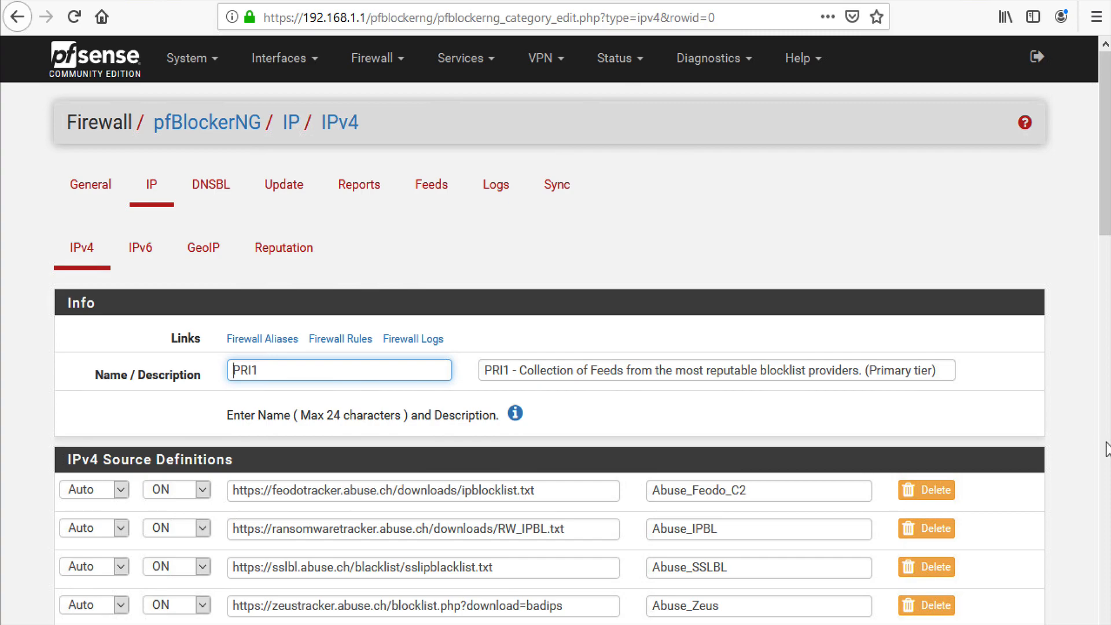
click(1105, 449)
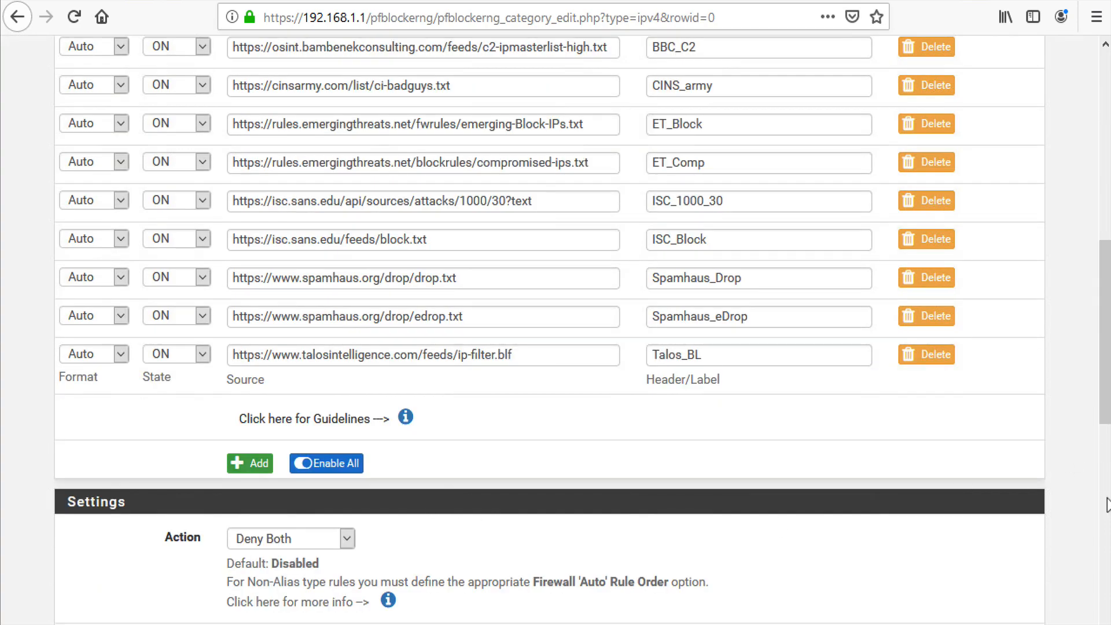
scroll(252, 521, down, 10)
click(297, 613)
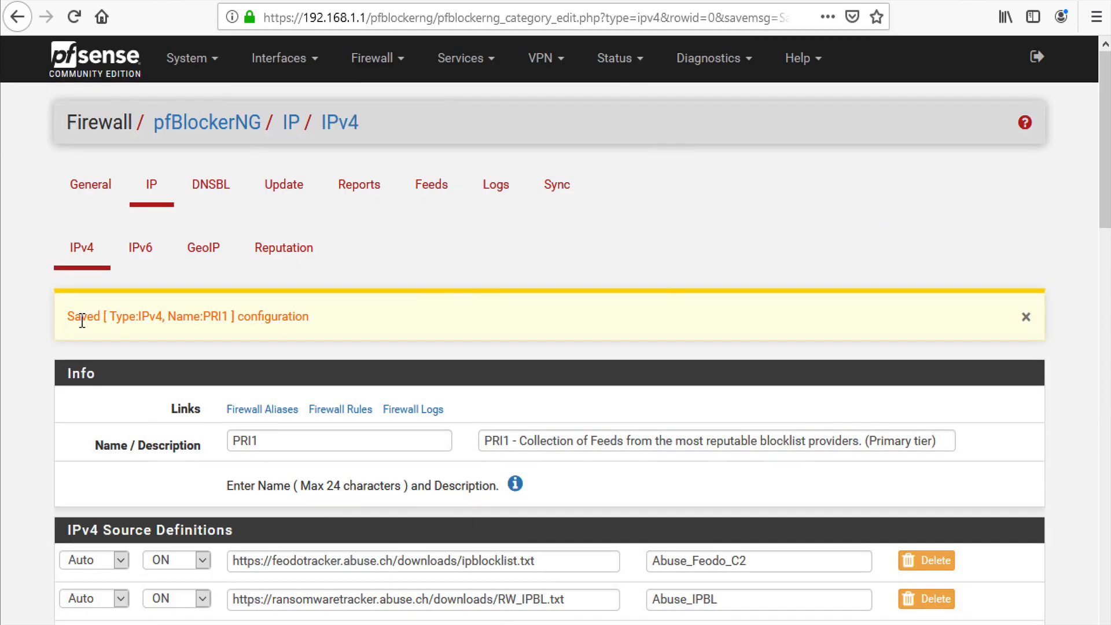
click(81, 250)
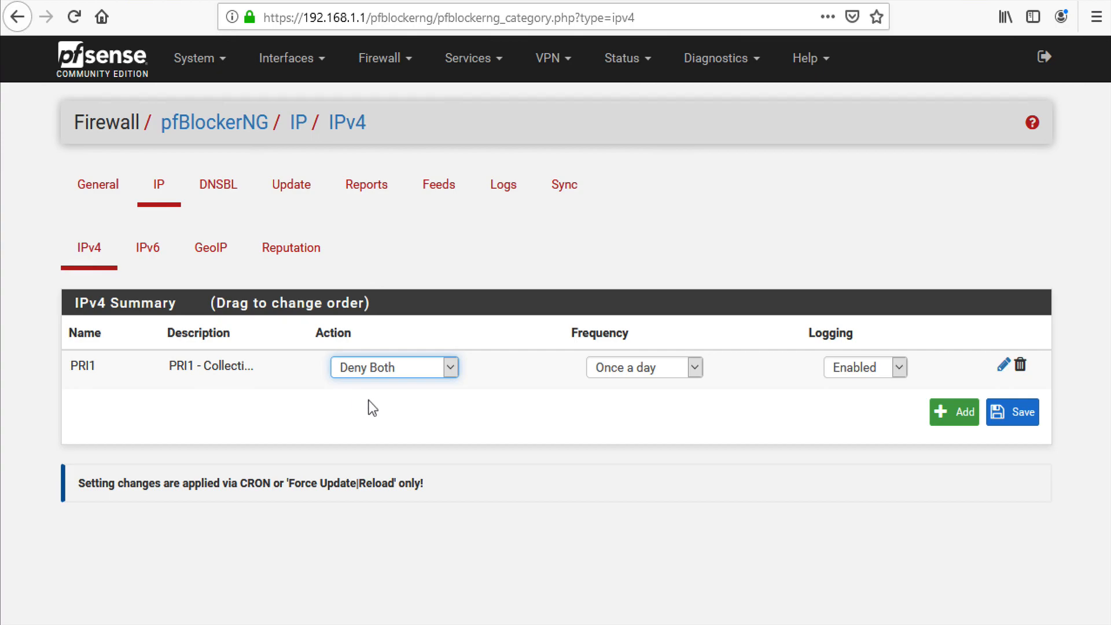
click(209, 263)
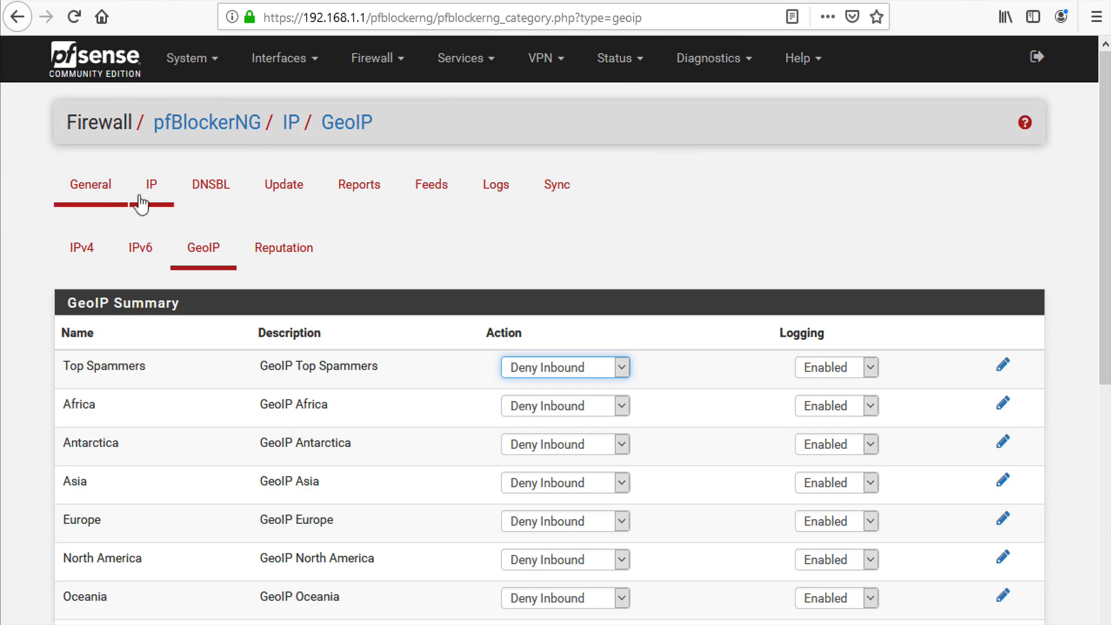
Run the pfBlockerNG Force task with the Update option and check its log
click(288, 191)
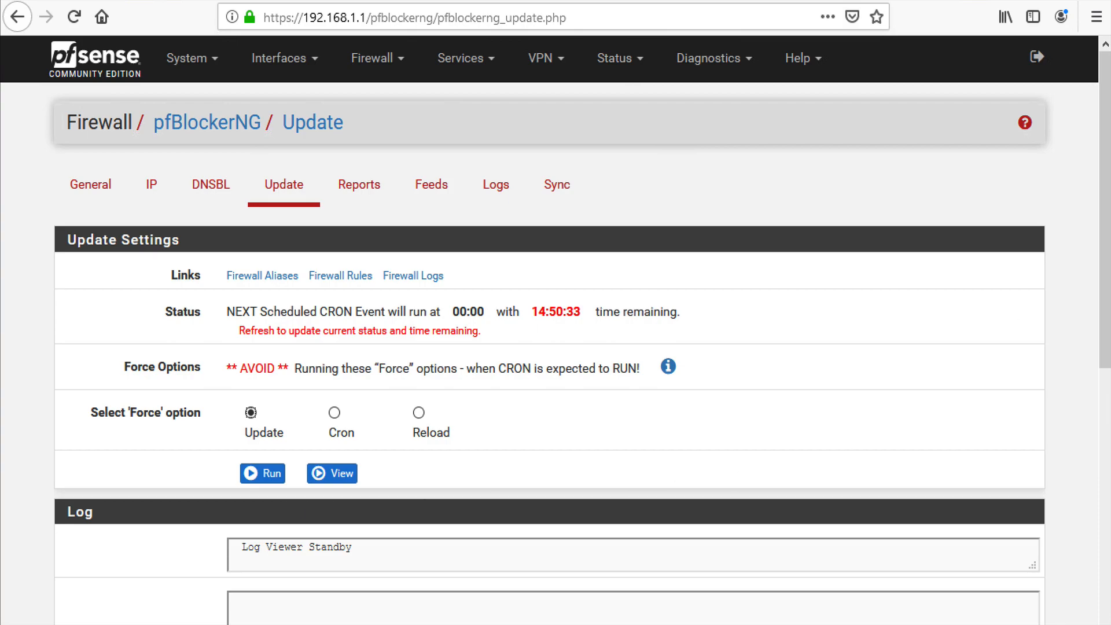
scroll(1083, 293, down, 3)
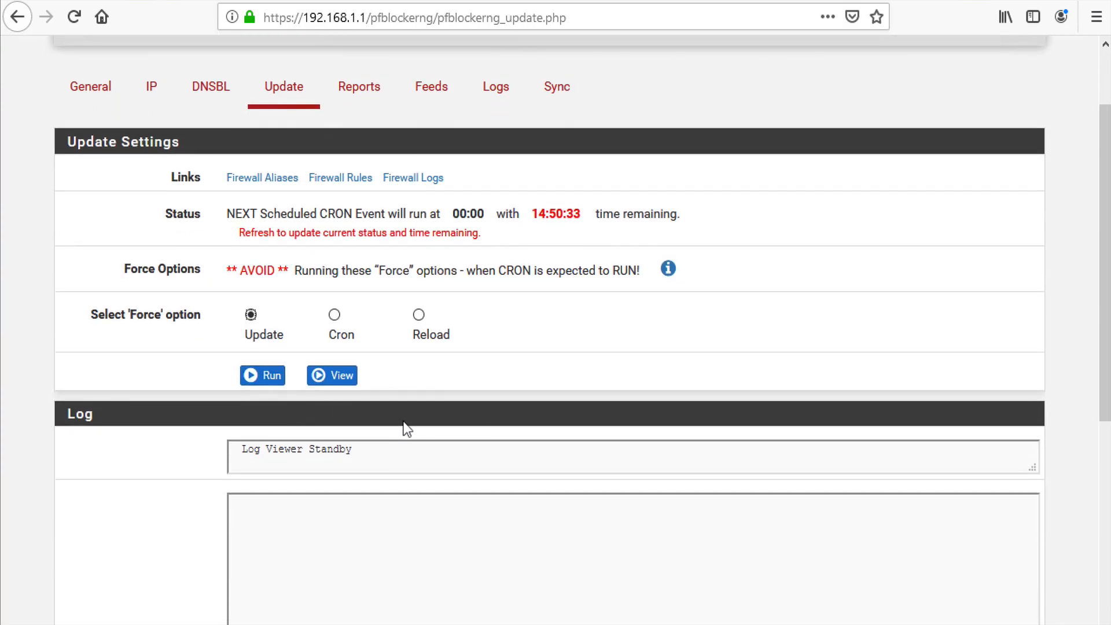
click(263, 376)
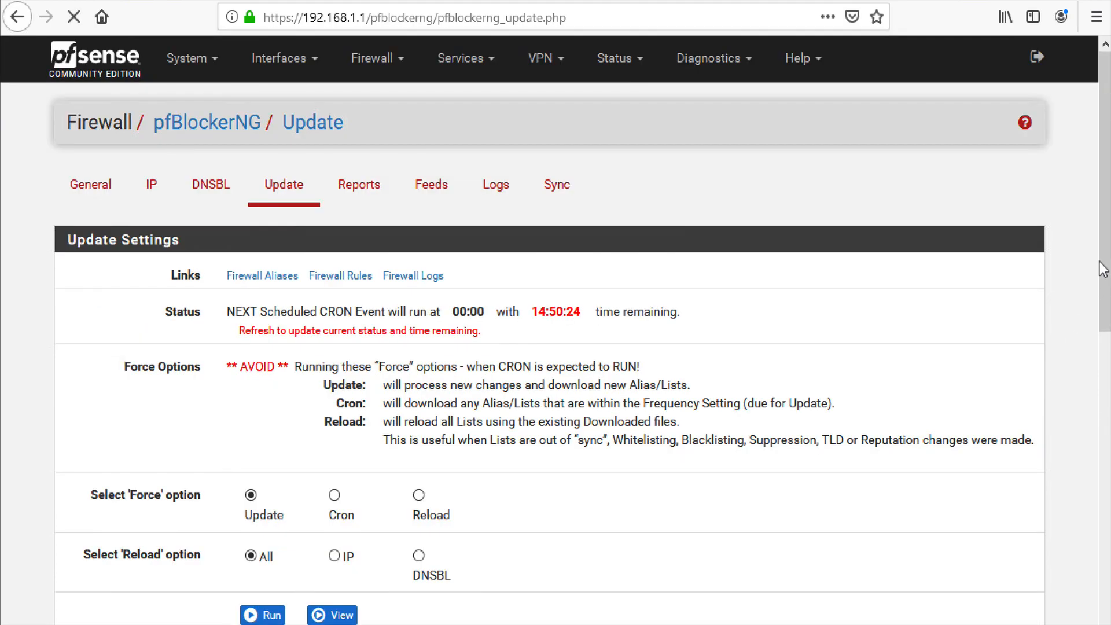
drag(1105, 212, 1086, 511)
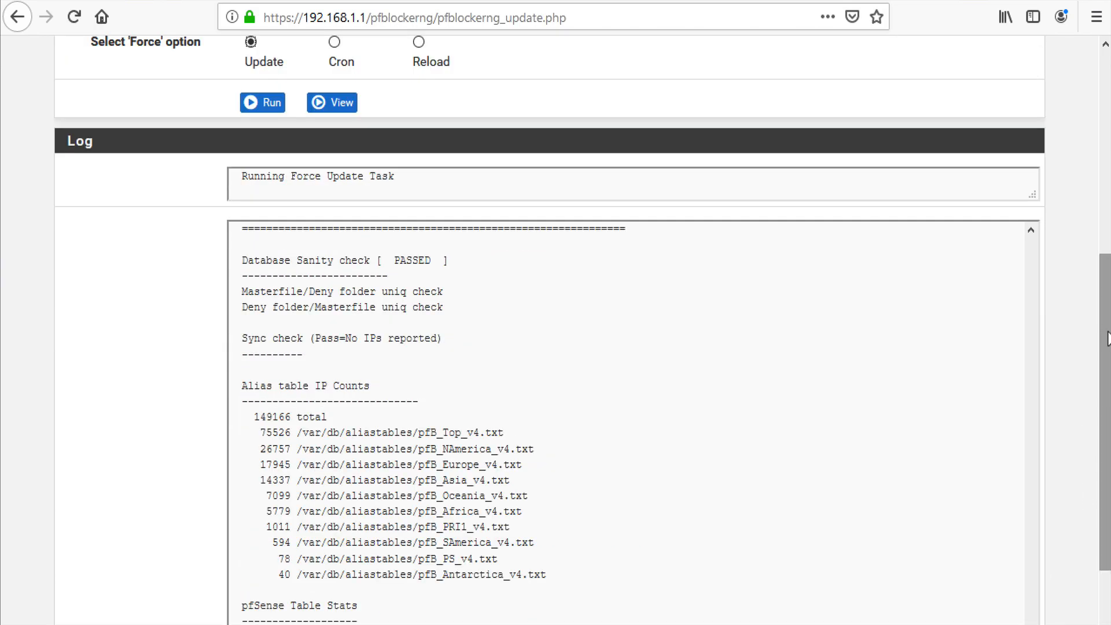
scroll(1094, 356, down, 3)
drag(1093, 351, 1084, 159)
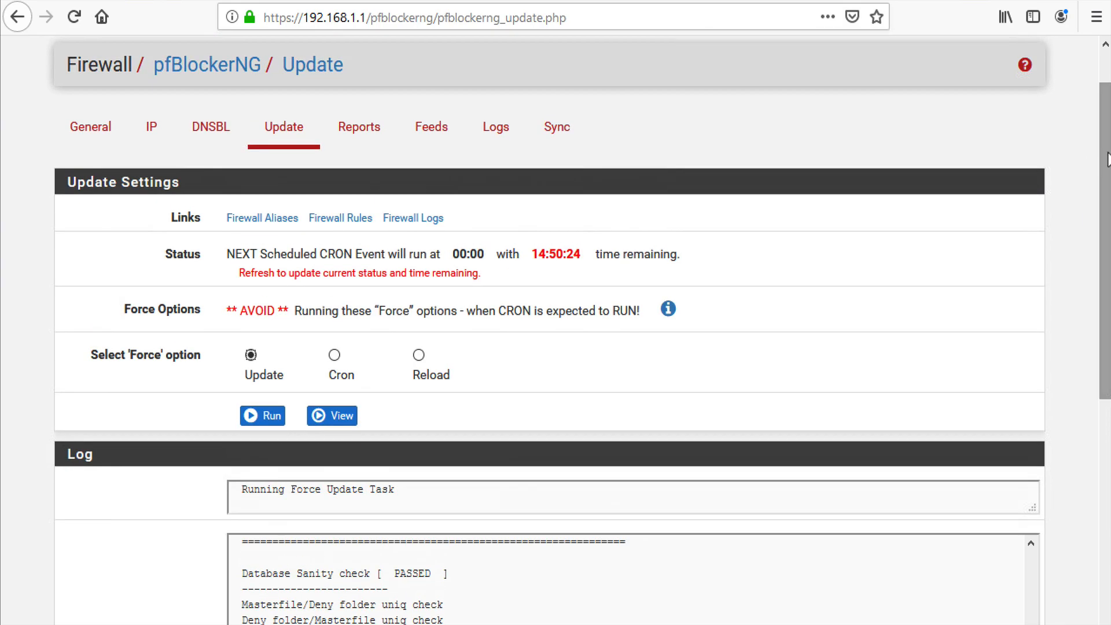
click(1105, 71)
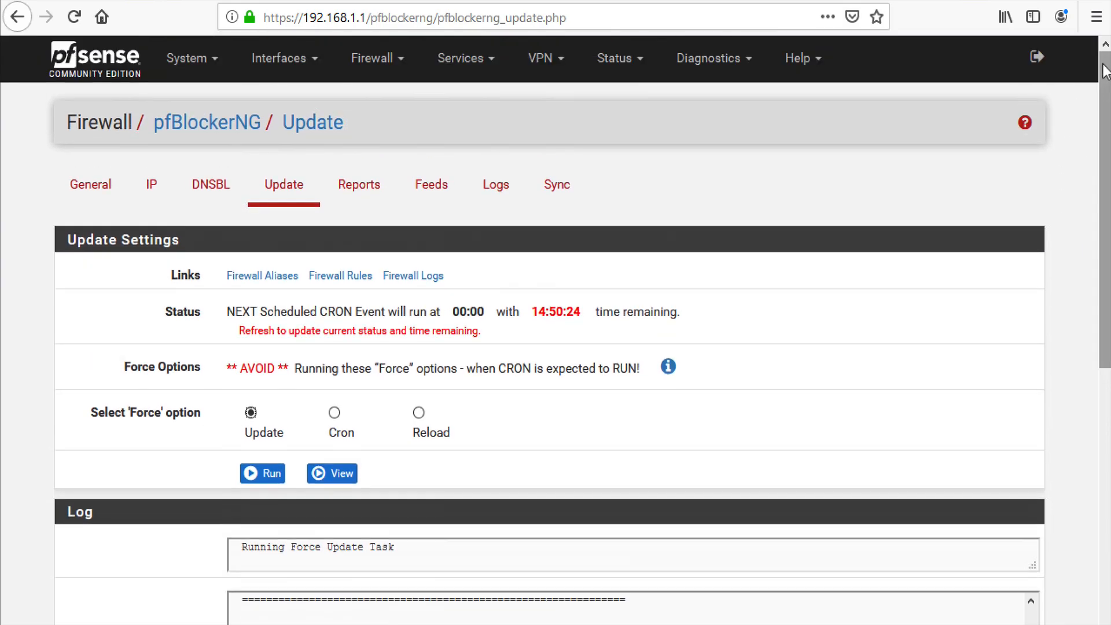
On the dashboard, hide the pfb_dnsbl service from the Services Status widget and save the widget settings
click(93, 76)
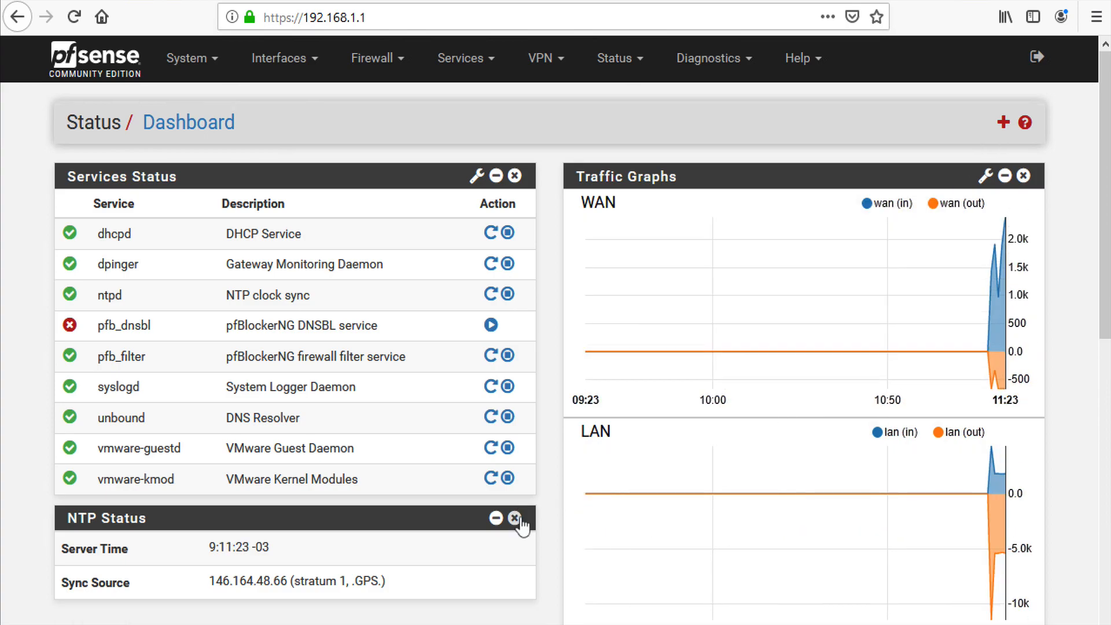
click(477, 178)
scroll(381, 426, down, 5)
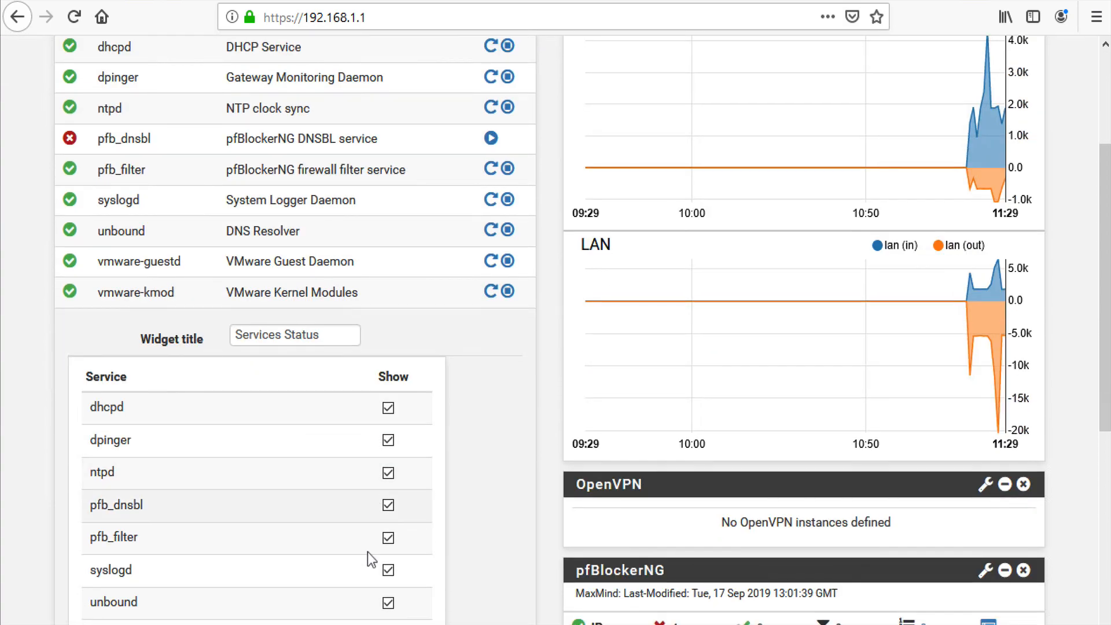
click(388, 507)
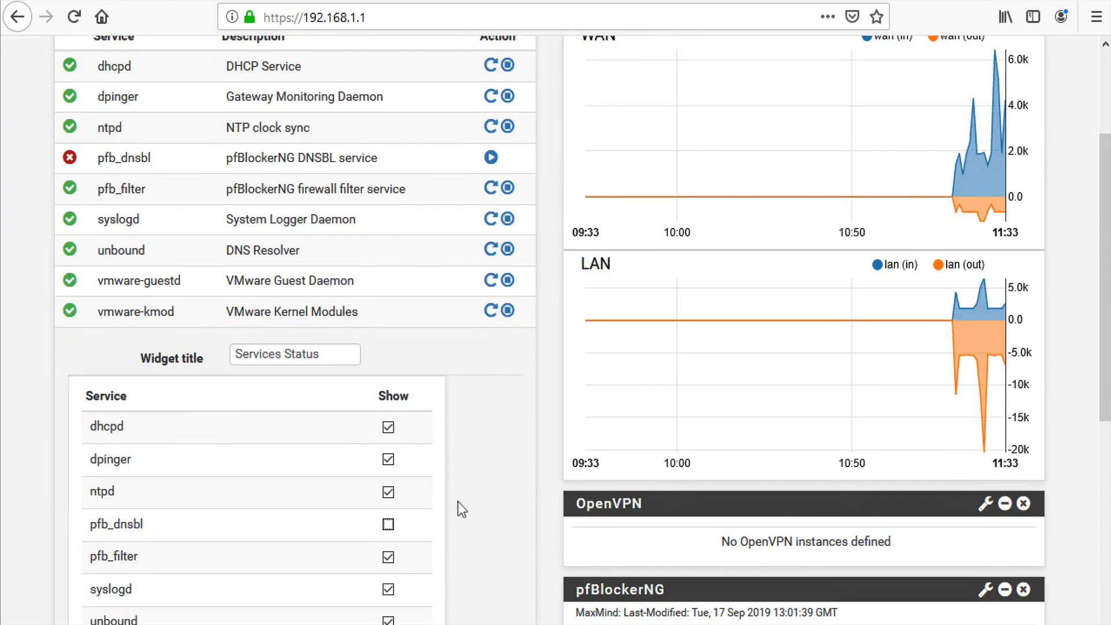
scroll(457, 509, down, 5)
click(216, 436)
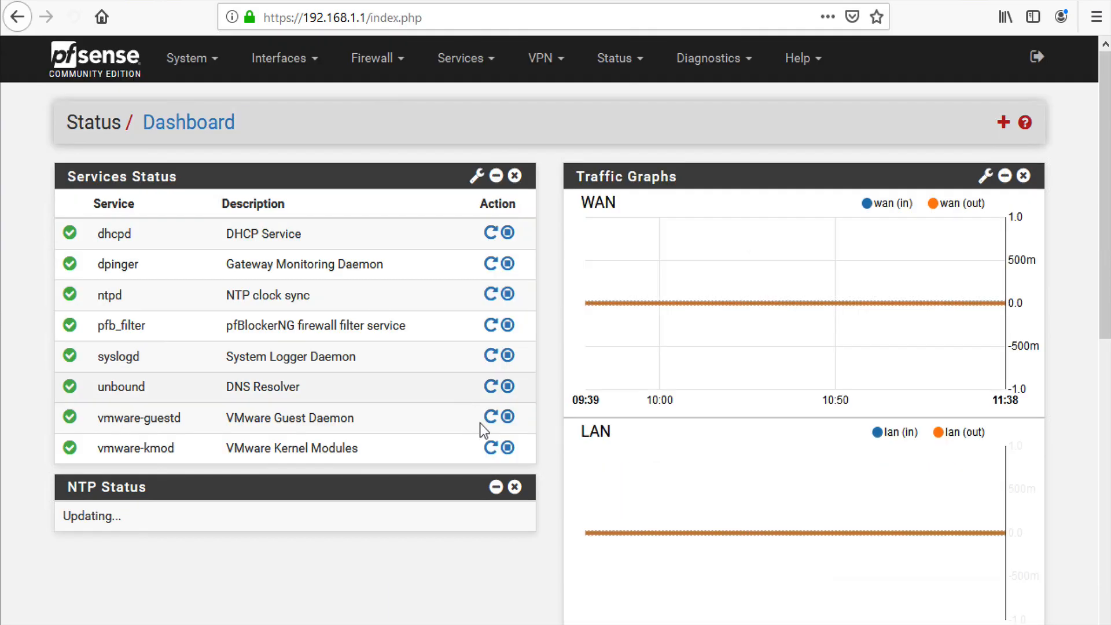
Move the pfBlockerNG dashboard widget to the head of its column, above Traffic Graphs
scroll(497, 518, down, 5)
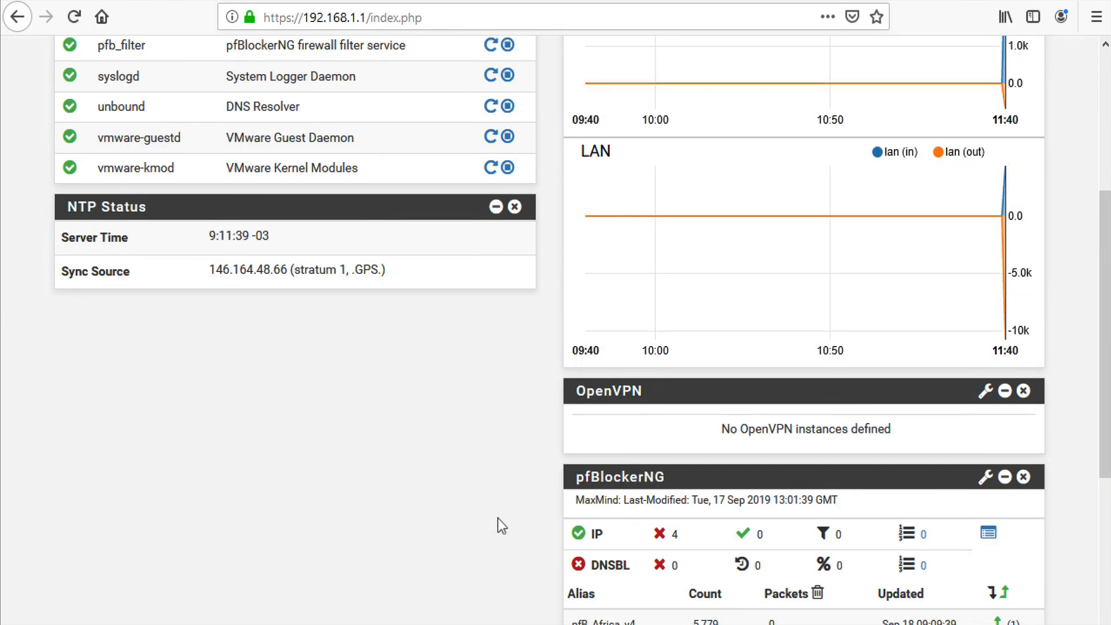
scroll(497, 518, down, 3)
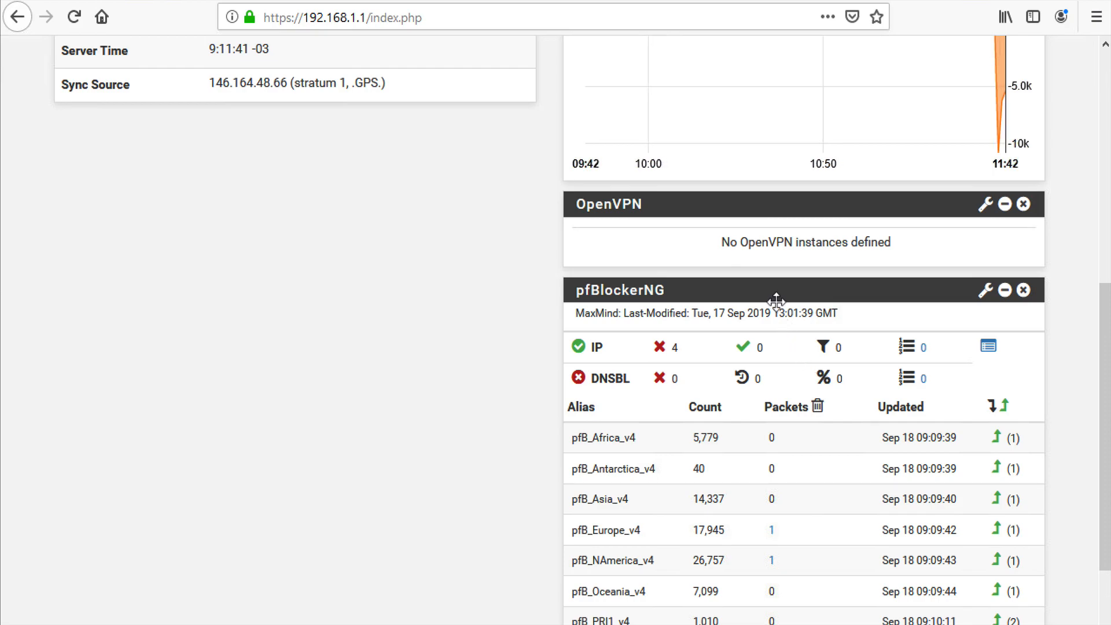
drag(776, 300, 761, 194)
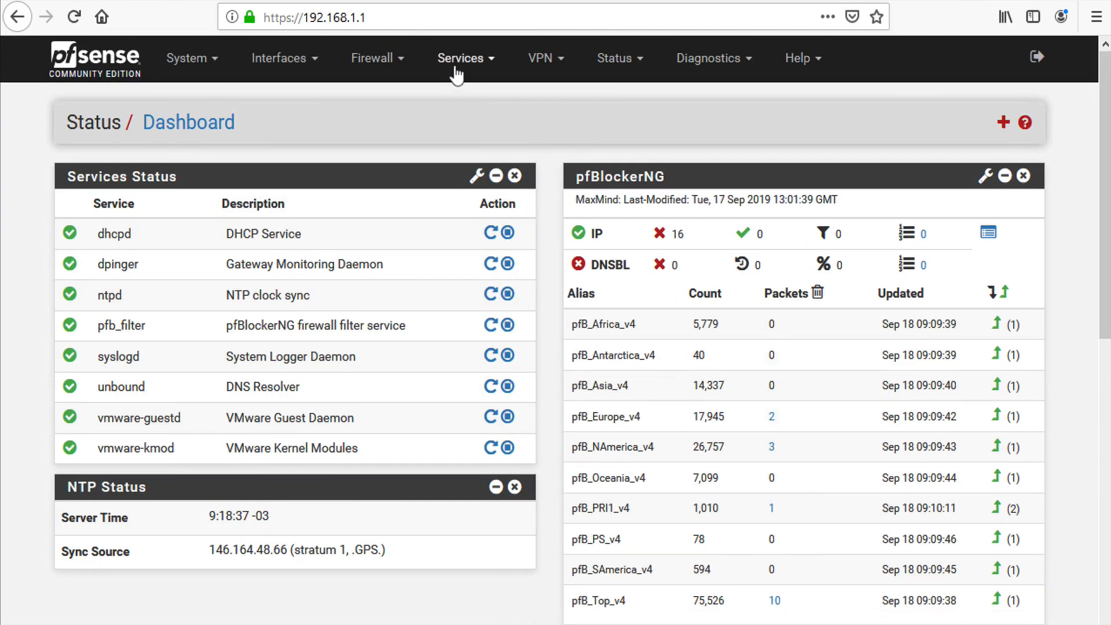
Open the pfBlockerNG Alerts report and review the rule, source, GeoIP/ASN and feed of the Deny entries
click(395, 68)
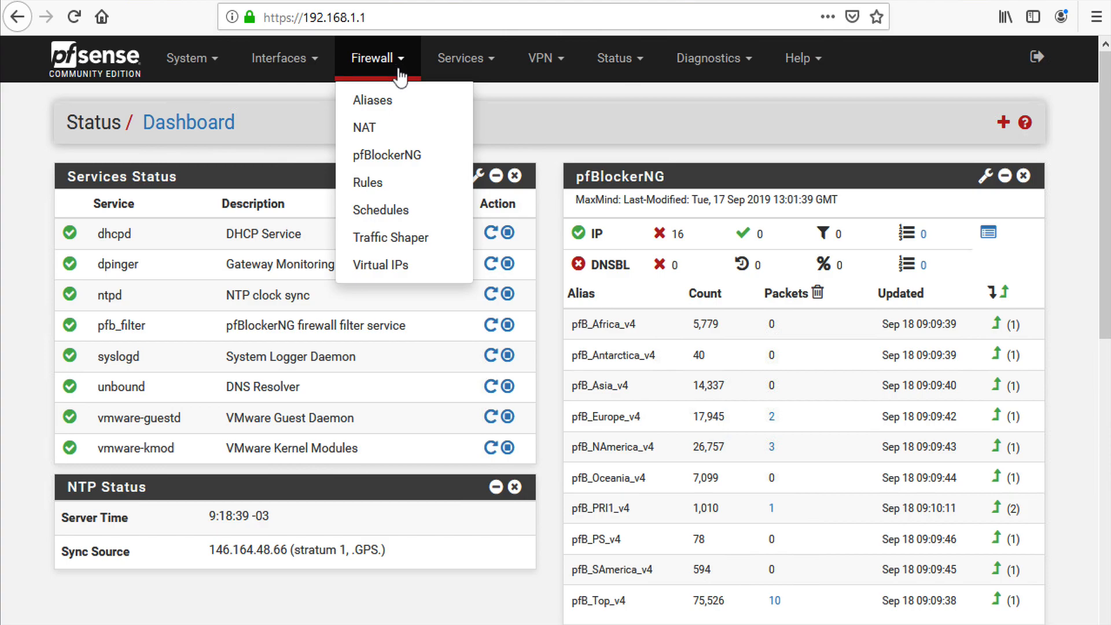
click(397, 160)
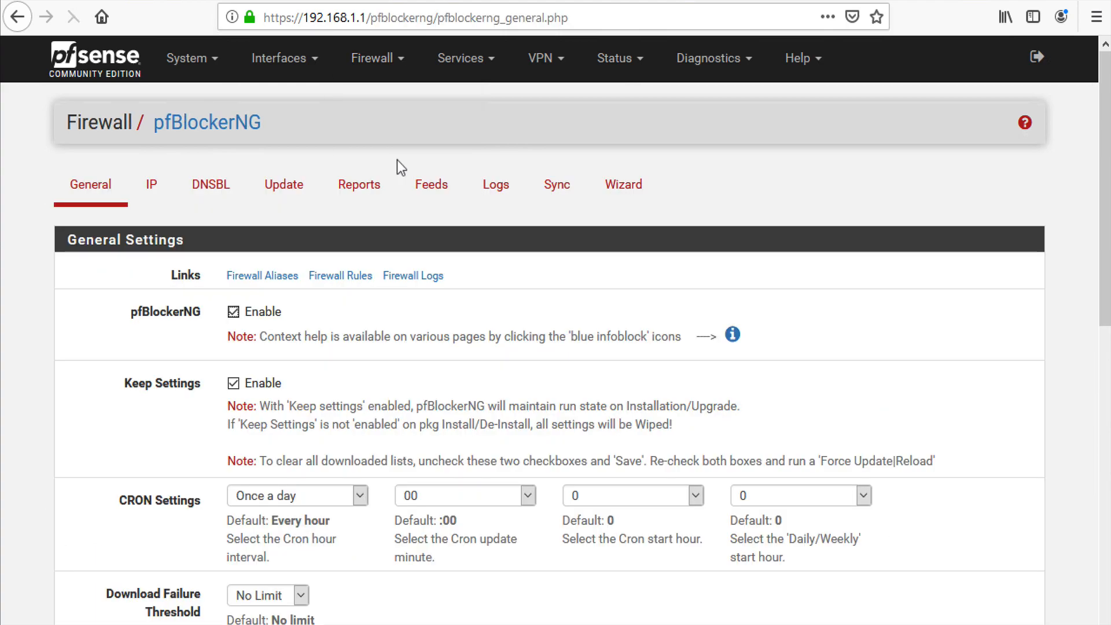
click(359, 184)
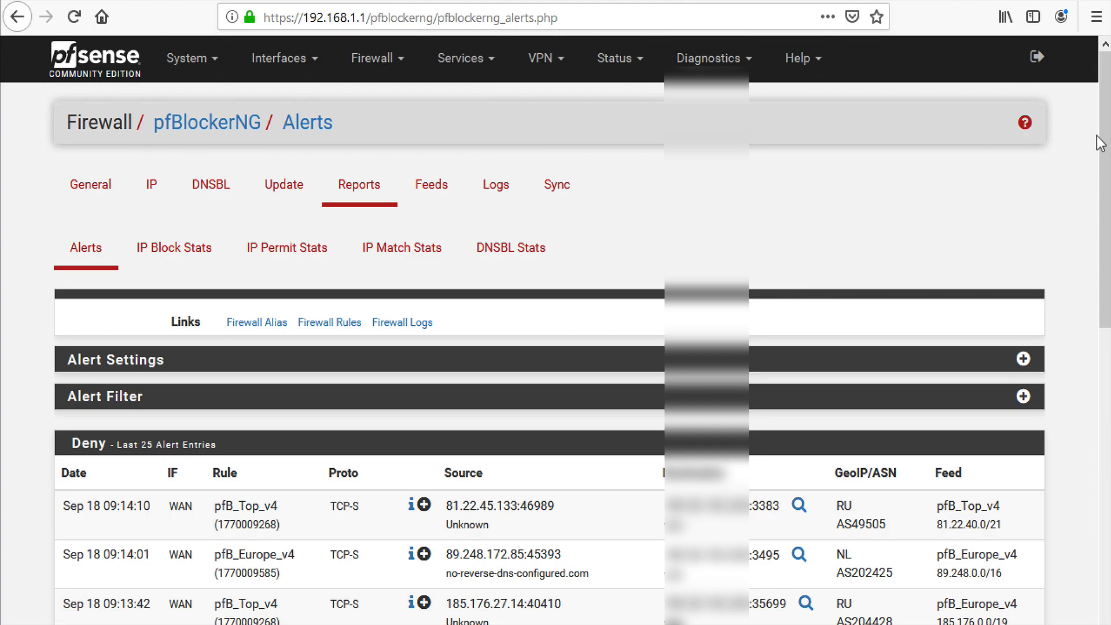
drag(1099, 142, 1098, 197)
scroll(1092, 202, down, 4)
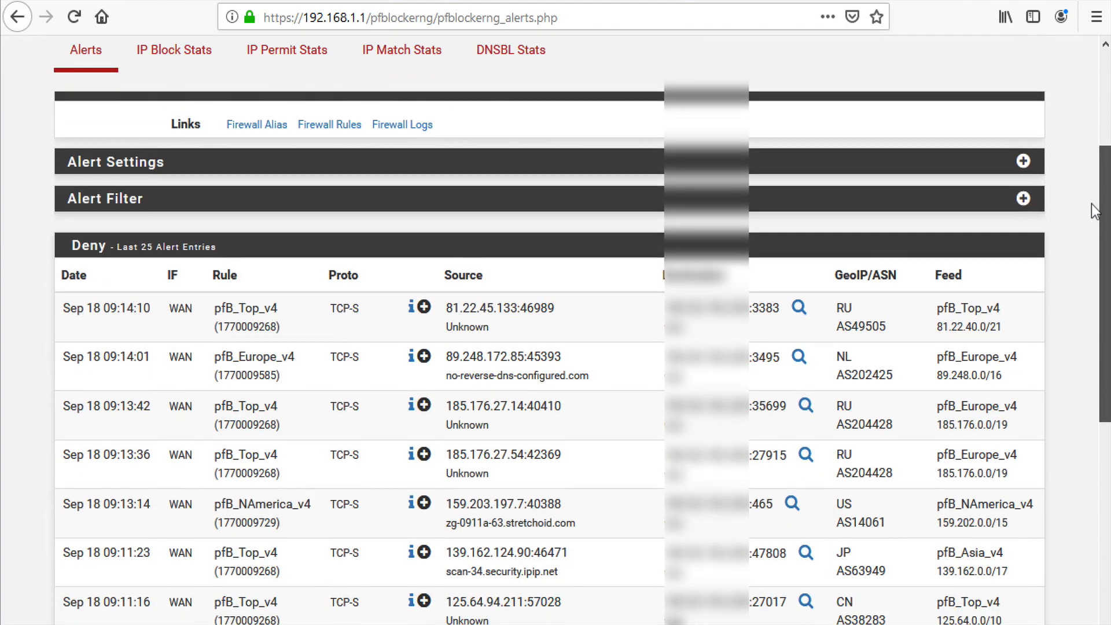
scroll(1085, 245, down, 2)
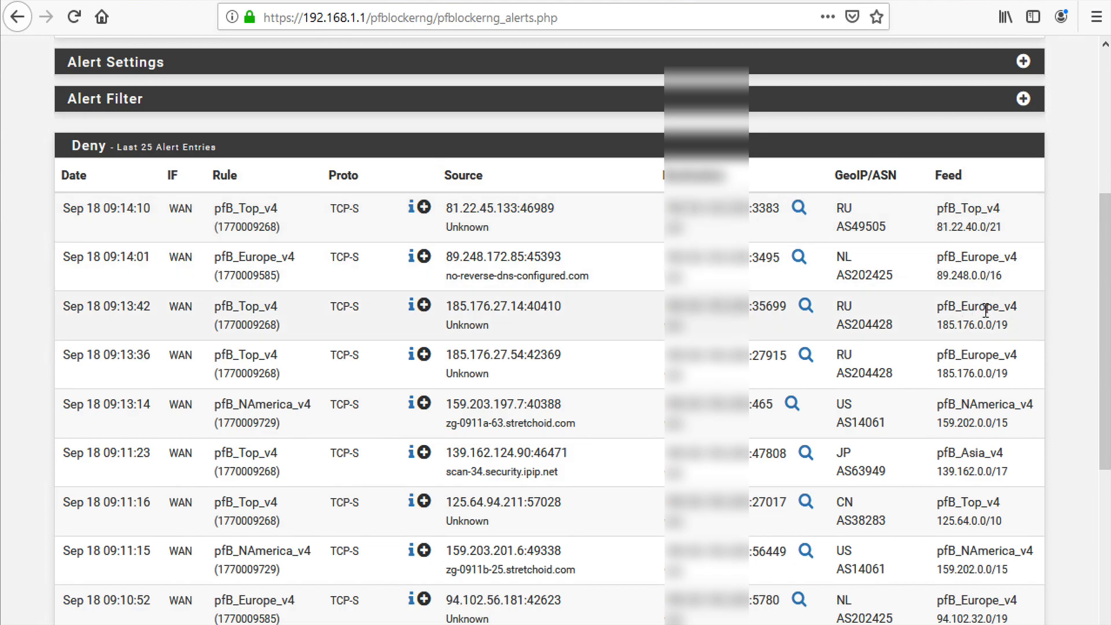
scroll(1094, 366, down, 3)
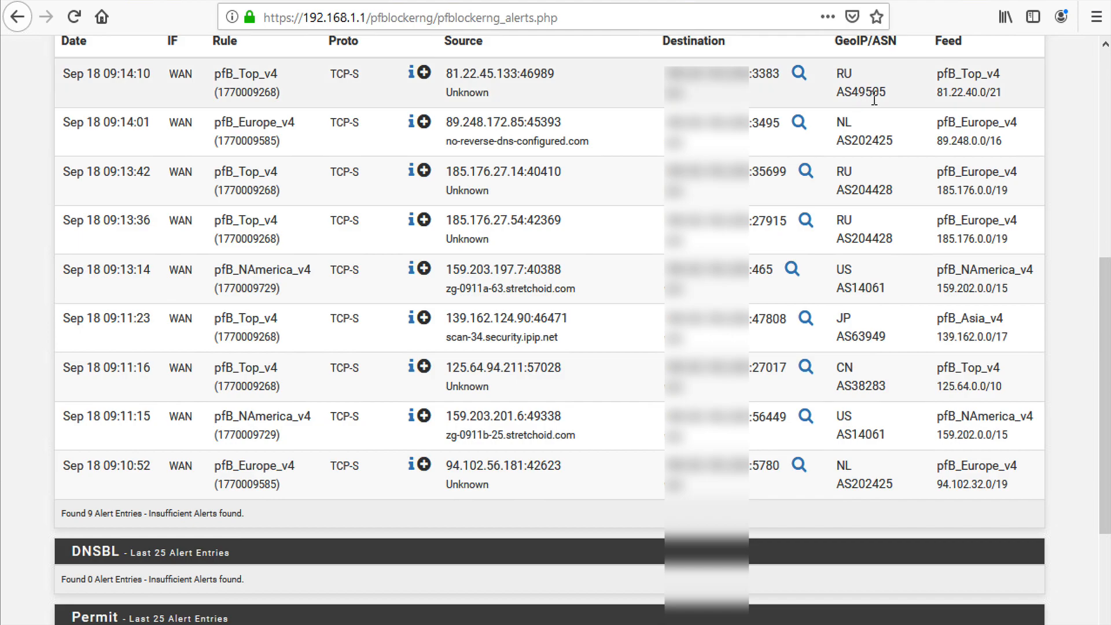
mouse_move(876, 100)
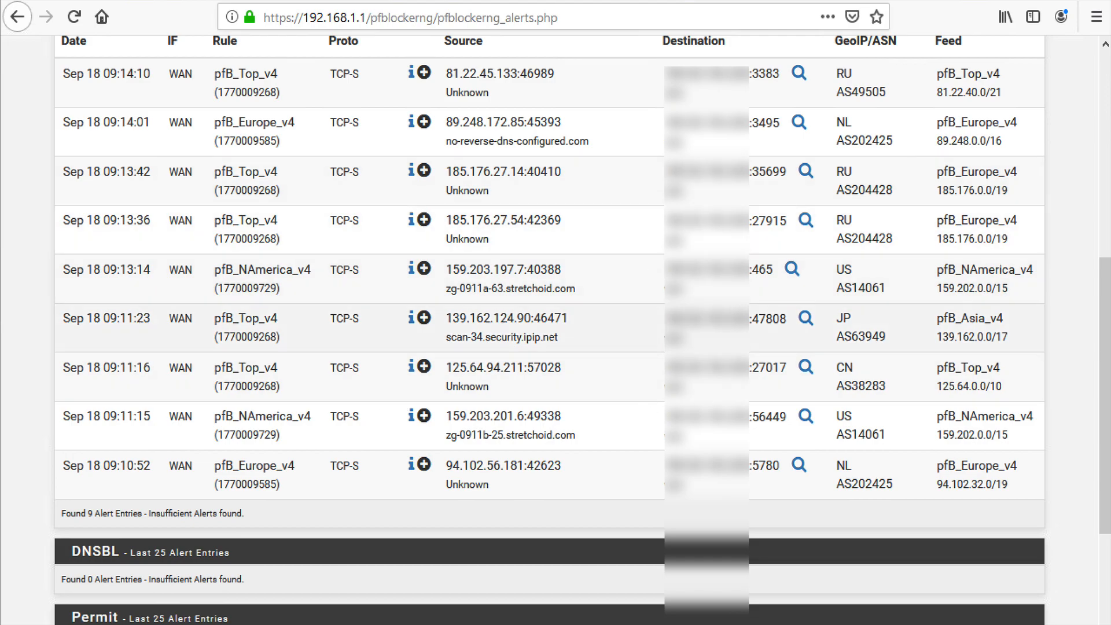
Look up the denied source IP 94.102.56.181 on IPVOID through its threat lookups, solving the CAPTCHA and submitting the scan
click(411, 466)
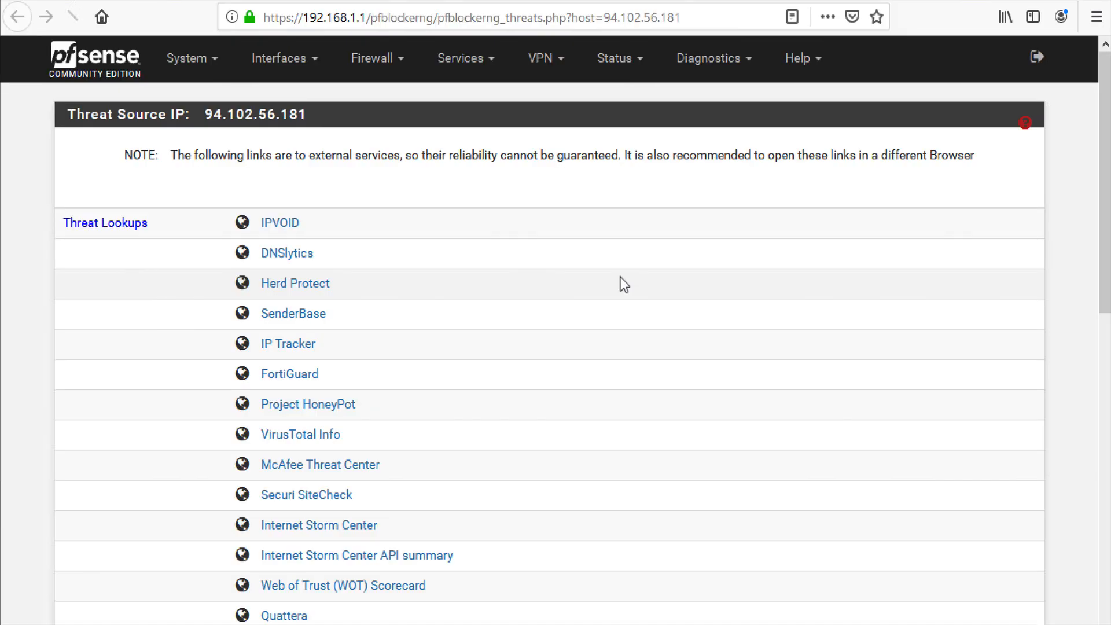
click(272, 224)
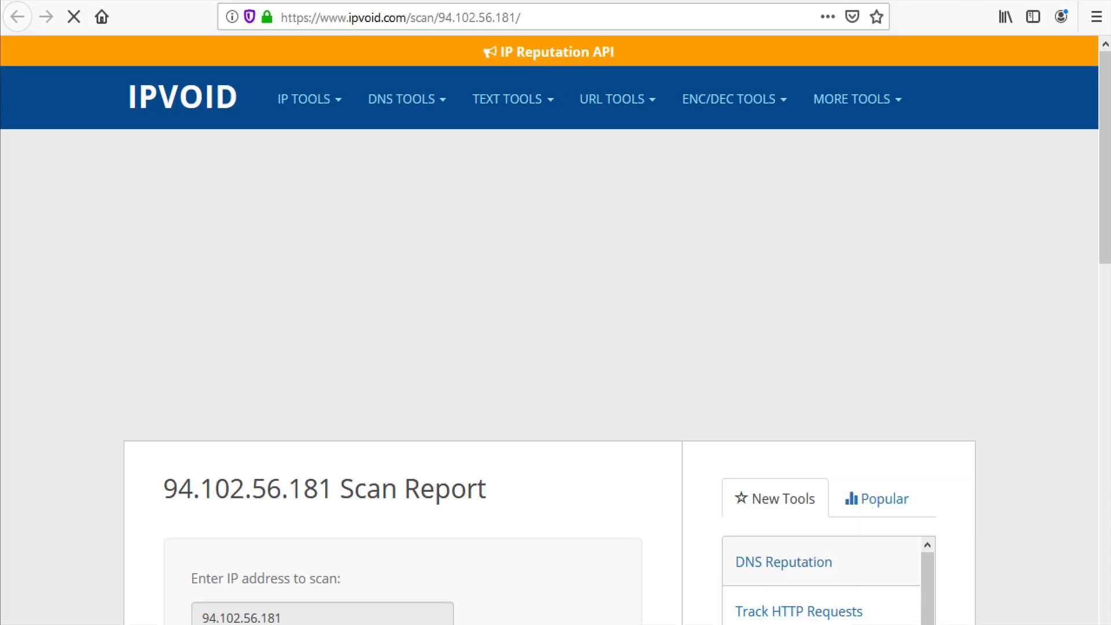
drag(1103, 147, 1088, 272)
click(218, 366)
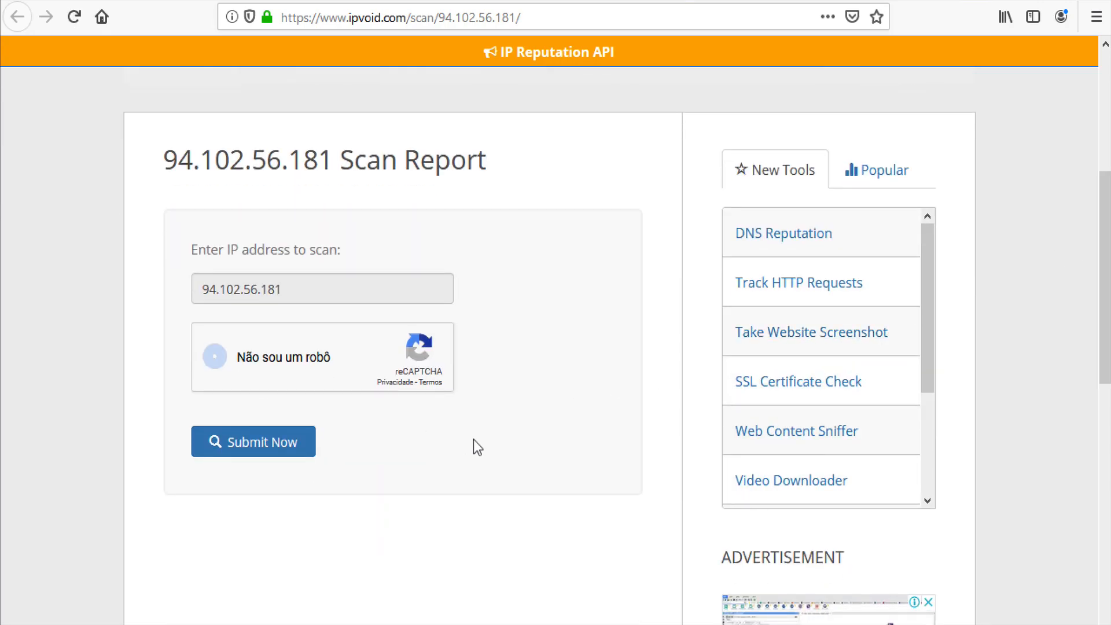
click(379, 346)
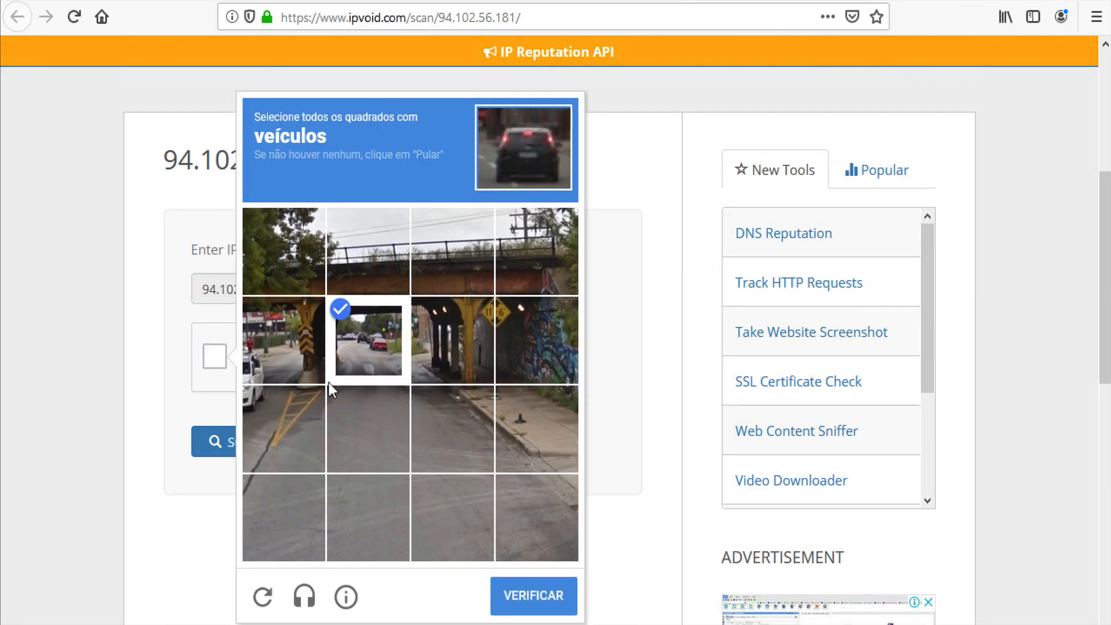
click(272, 347)
click(256, 407)
click(553, 596)
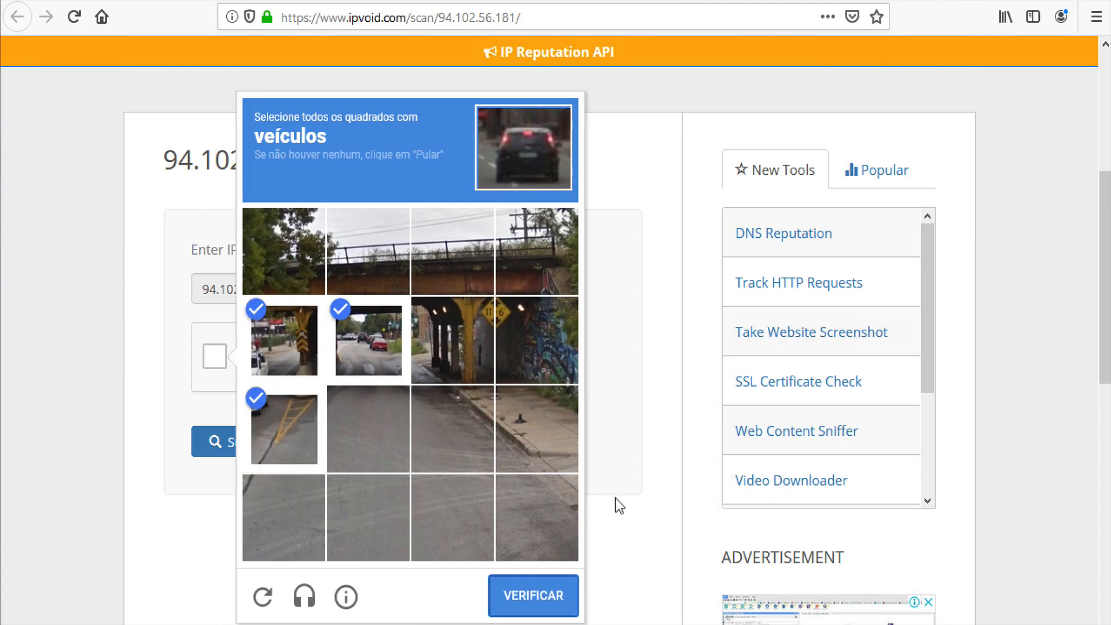
click(260, 453)
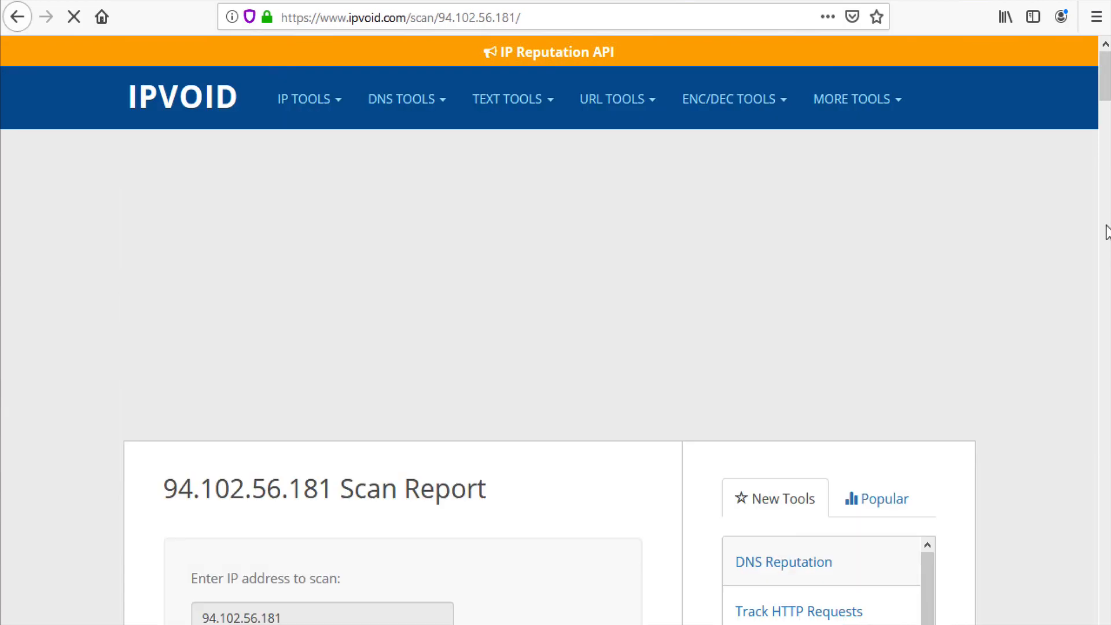
Examine the IPVOID scan report for 94.102.56.181 and return to the pfSense threat lookup page
drag(1104, 107, 1099, 156)
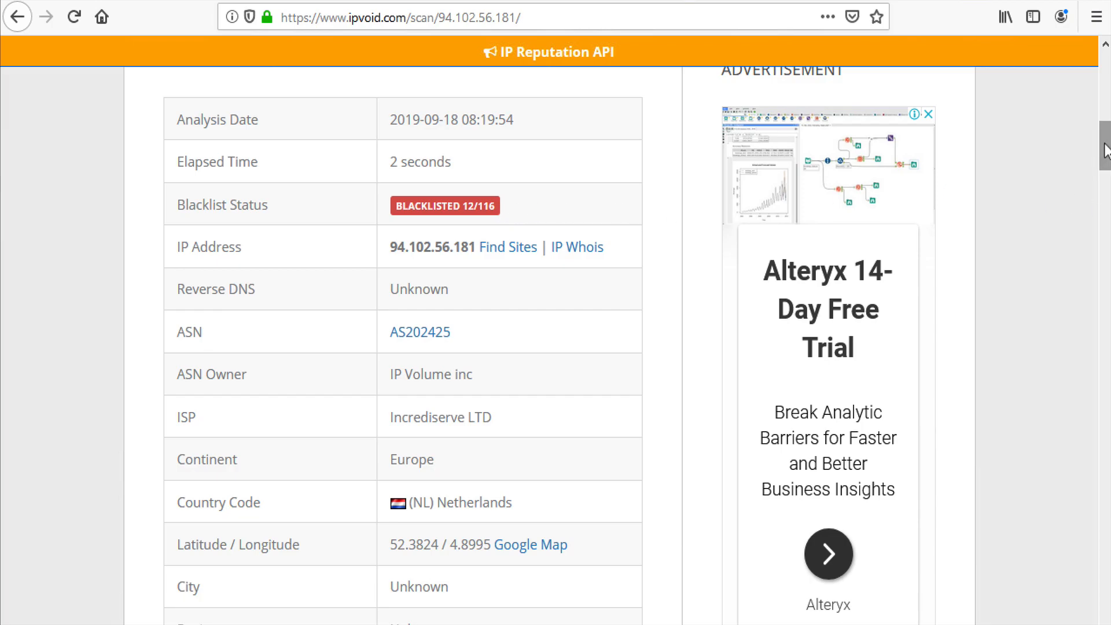
drag(1099, 160, 1097, 177)
drag(1095, 186, 1056, 53)
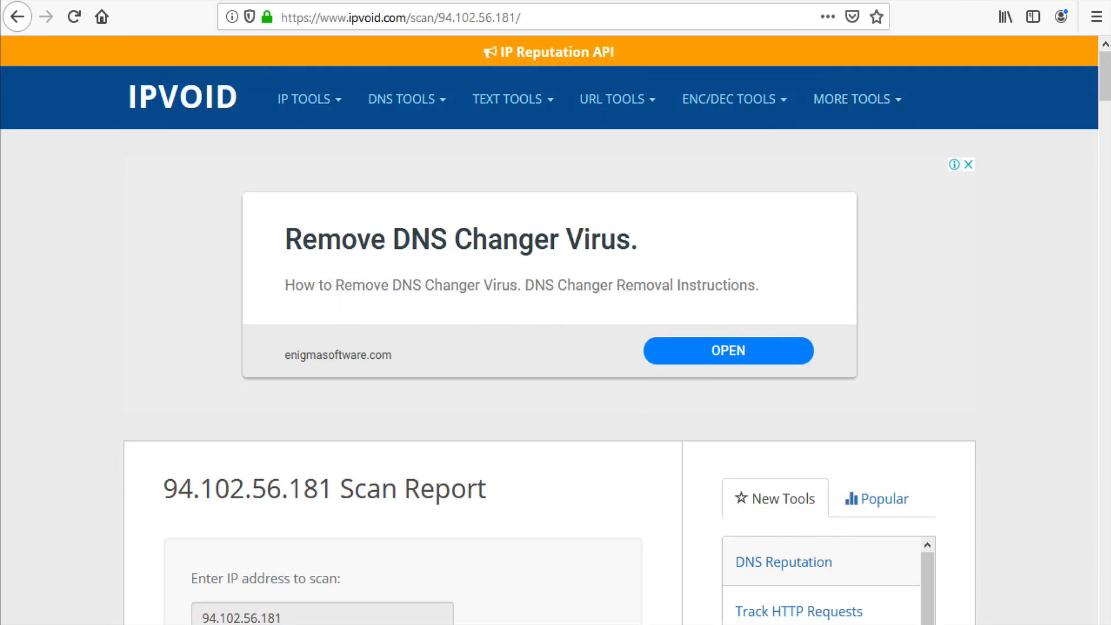
click(225, 1)
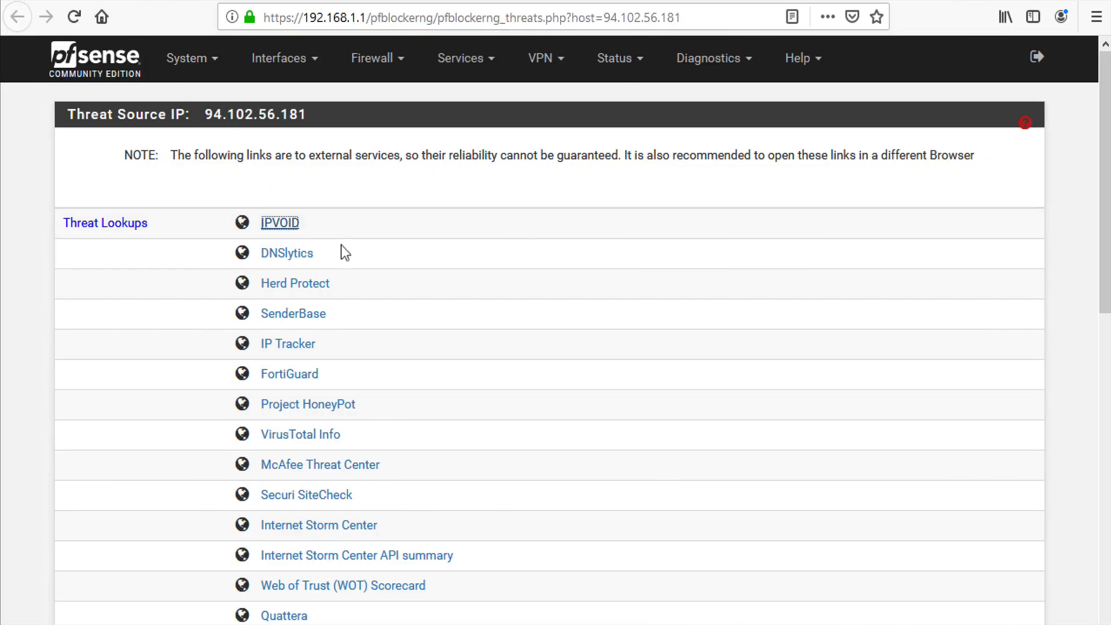
Return to the pfBlockerNG Alerts report and review the latest Deny entries
click(459, 69)
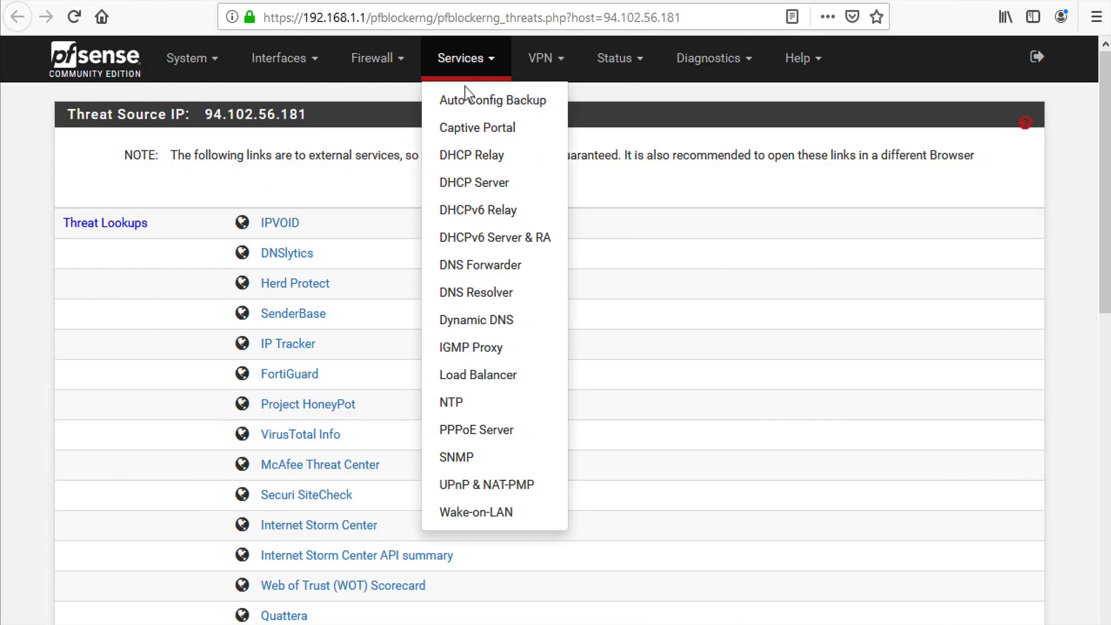
click(375, 58)
click(408, 156)
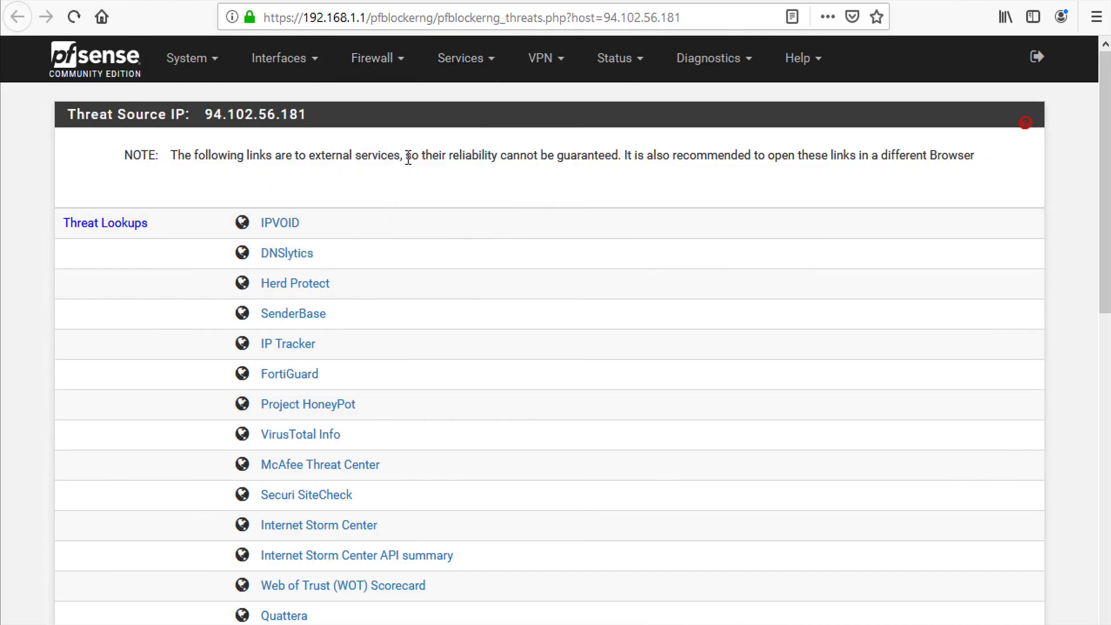
click(368, 191)
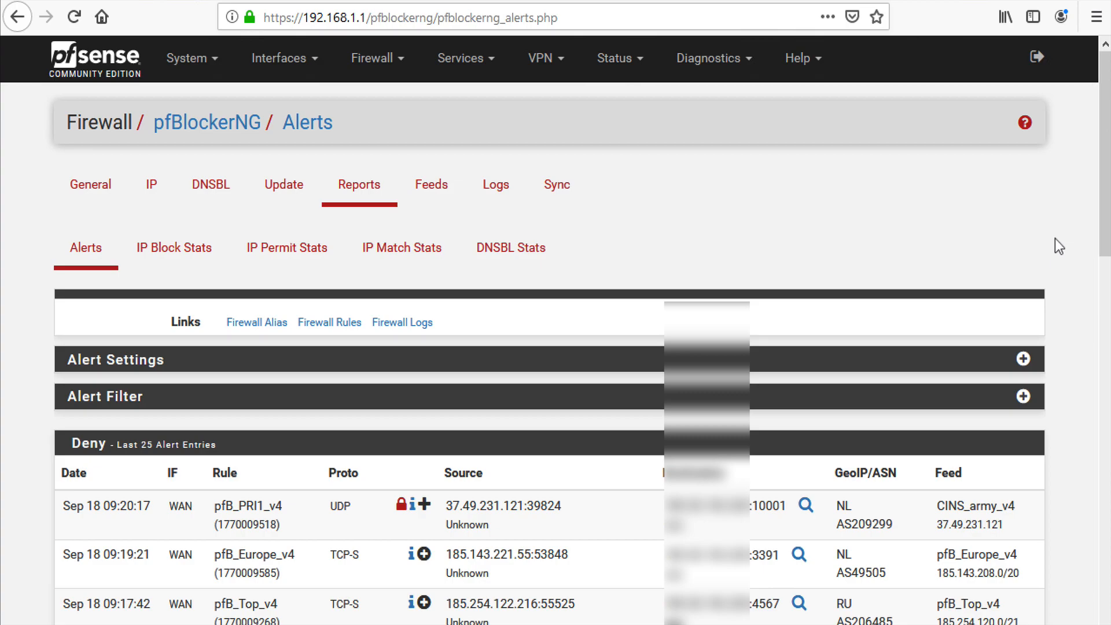
drag(1098, 181, 1084, 257)
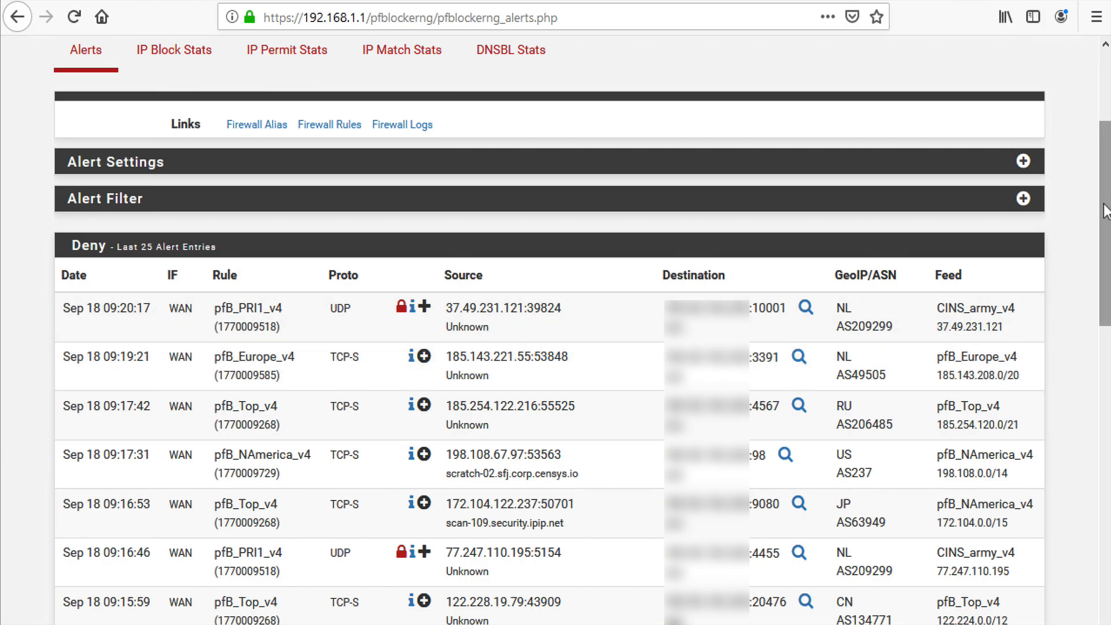
drag(1104, 206, 1105, 80)
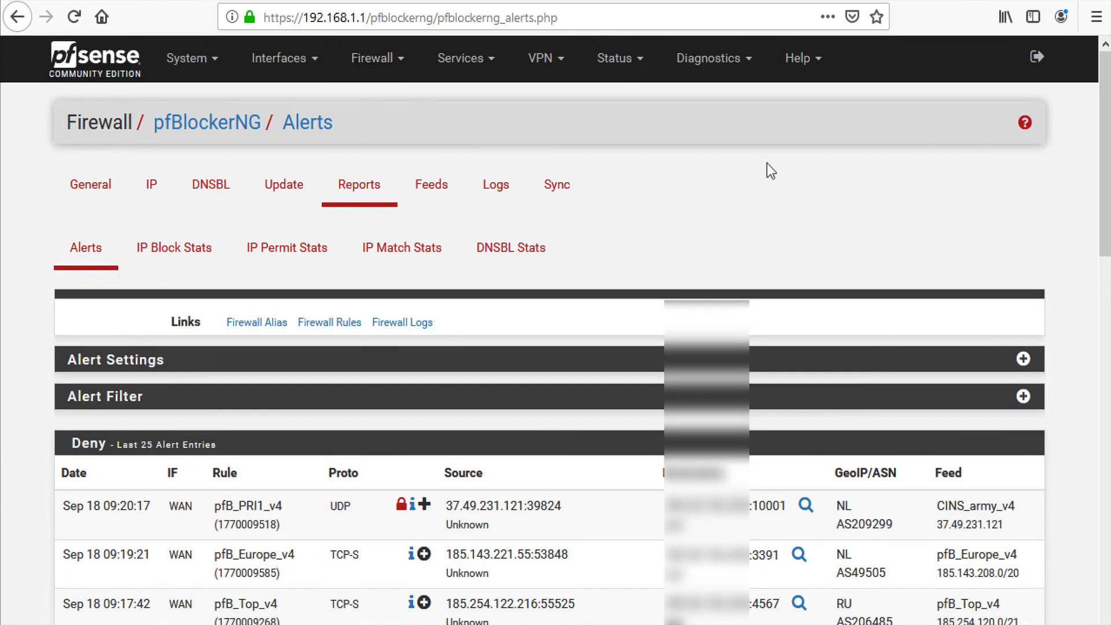
Open the WAN firewall rules and examine the pfBlockerNG auto rules, including the alias details of pfB_Top_v4
click(389, 68)
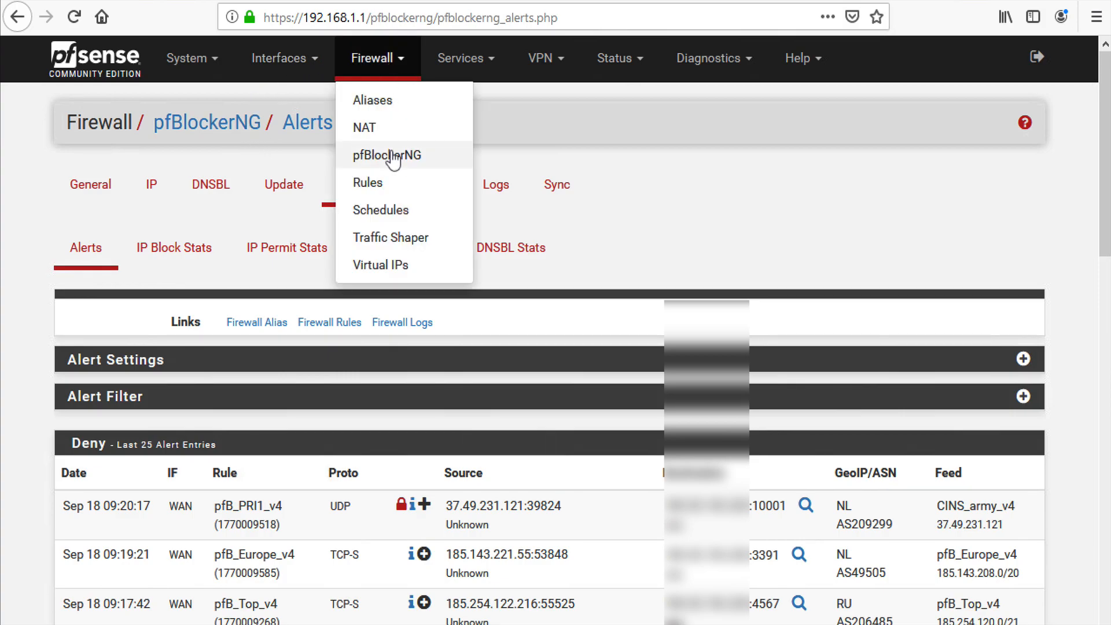
click(380, 184)
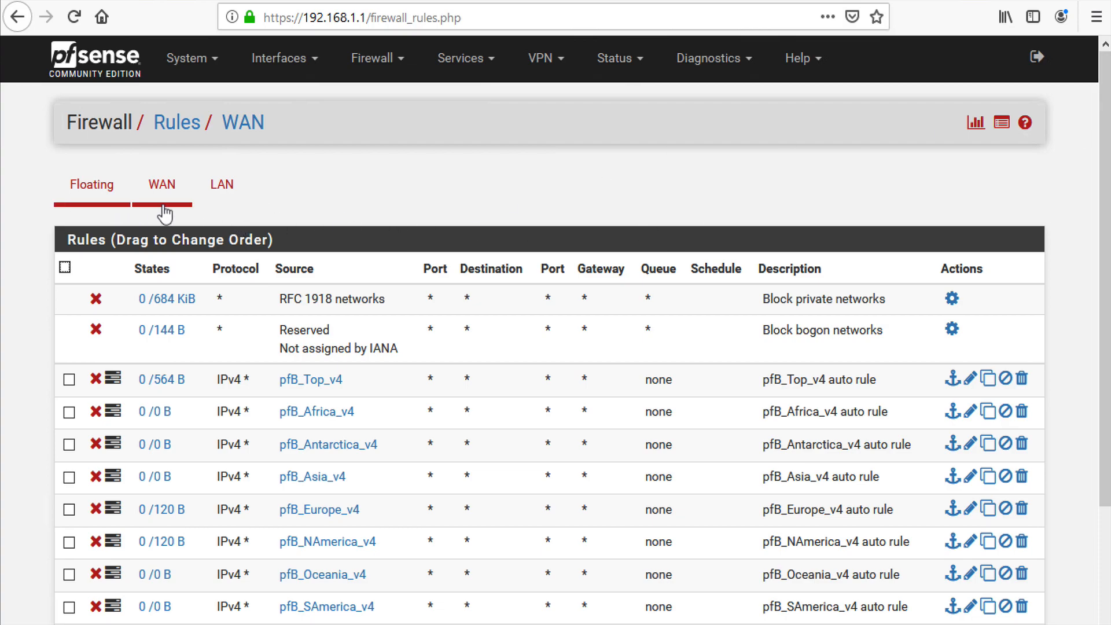
drag(1102, 207, 1098, 291)
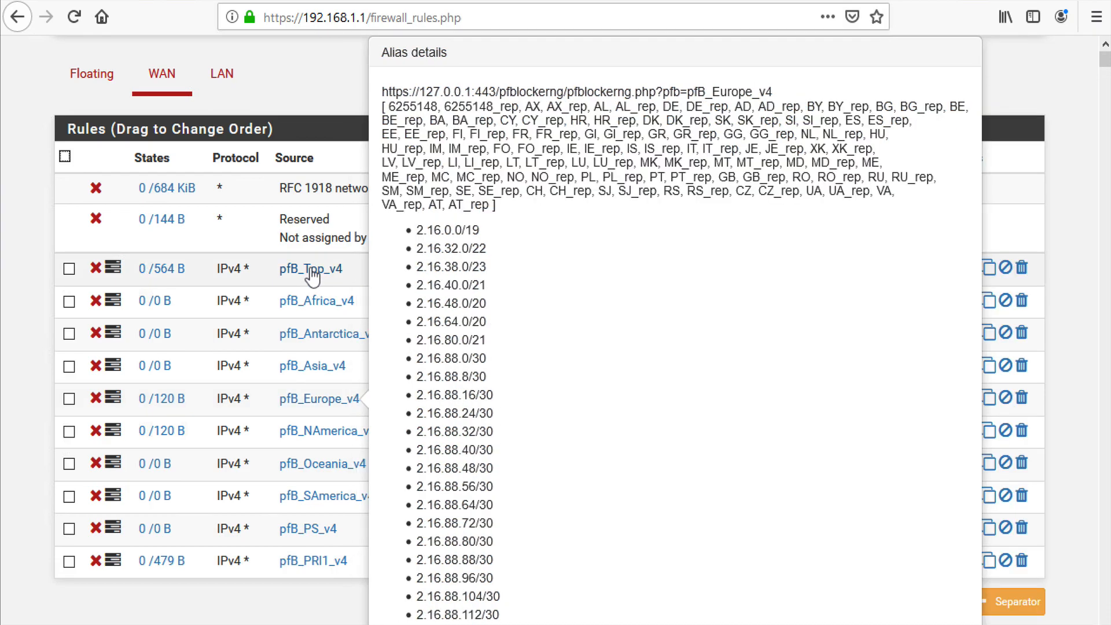
mouse_move(312, 278)
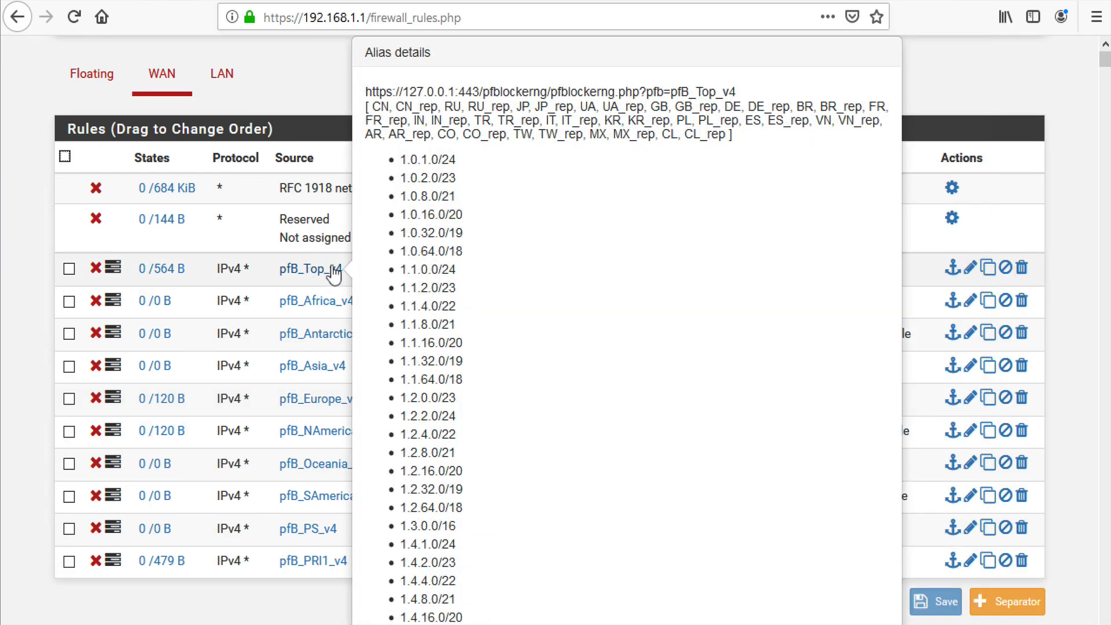
scroll(373, 92, up, 2)
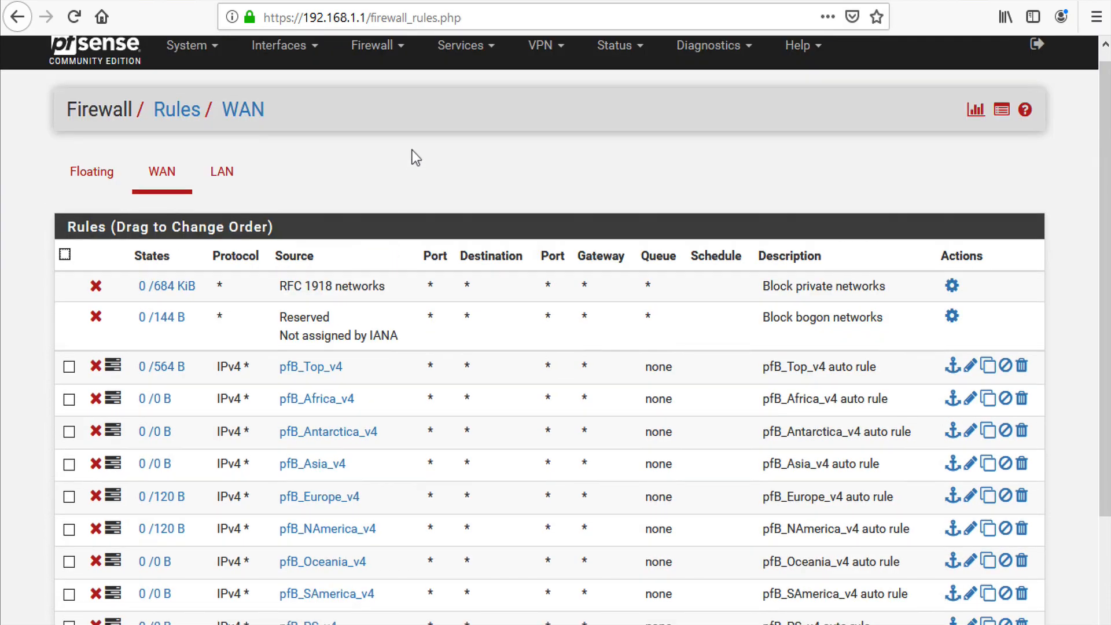
click(382, 62)
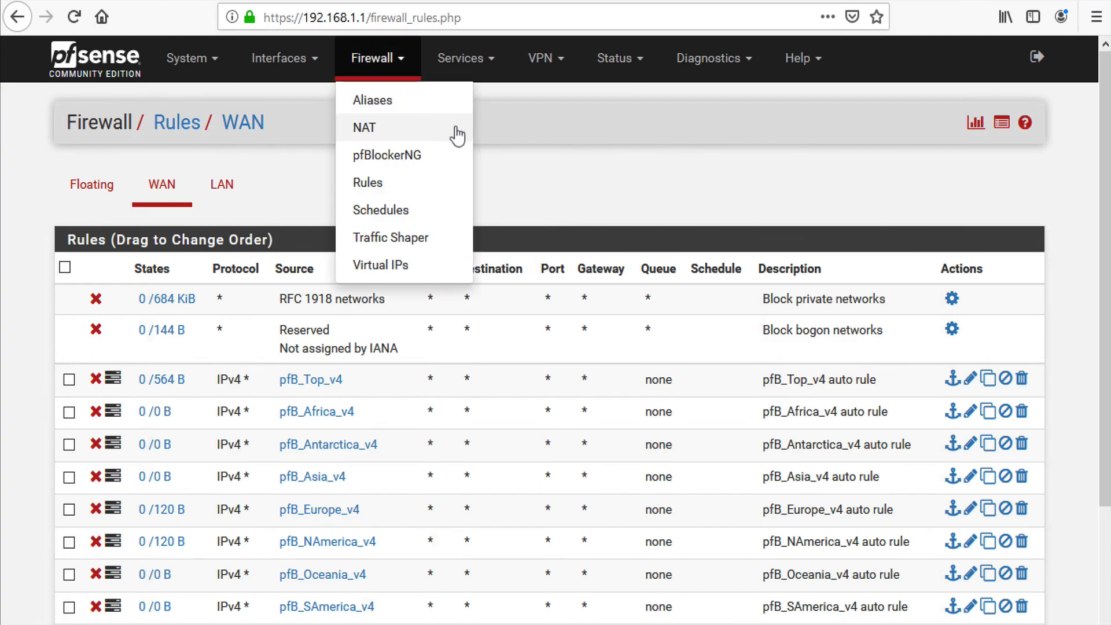
click(611, 165)
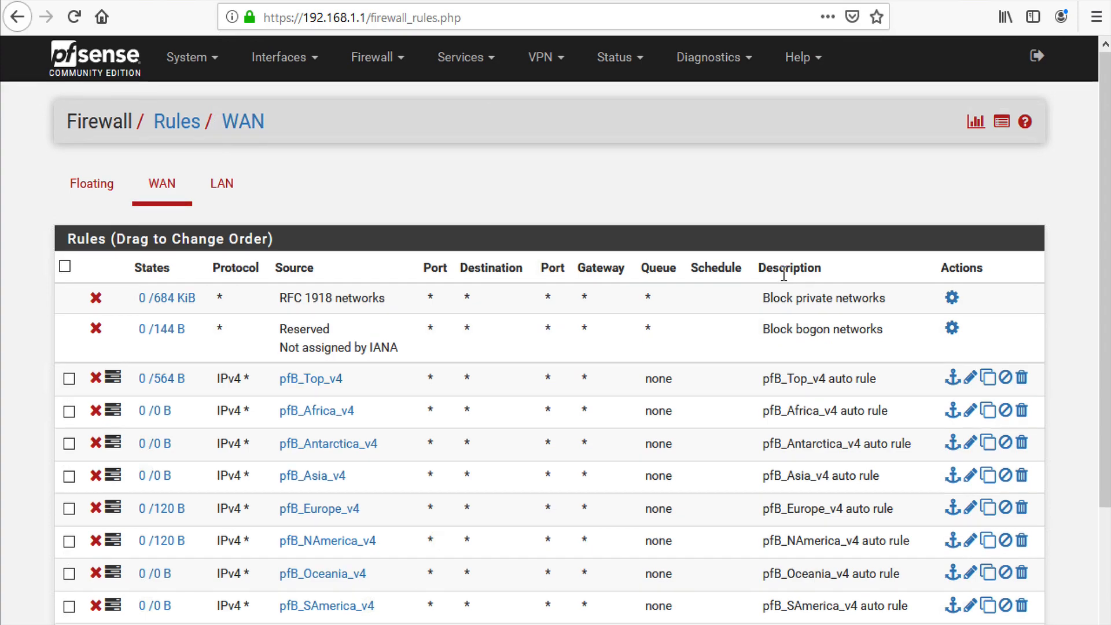
scroll(781, 273, down, 3)
scroll(636, 397, down, 1)
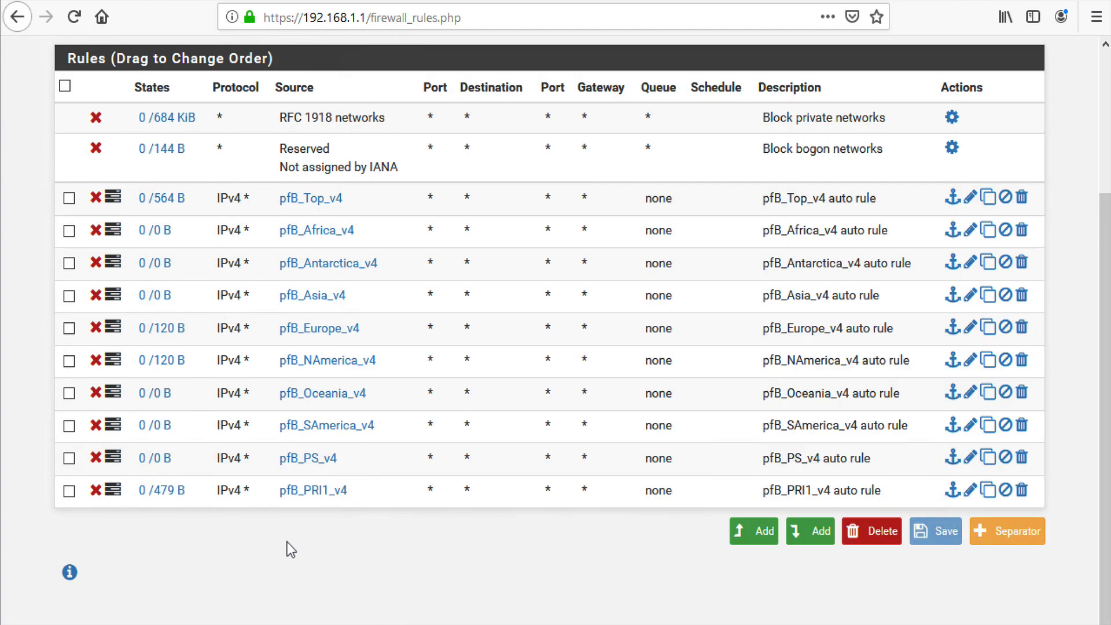
scroll(289, 521, up, 4)
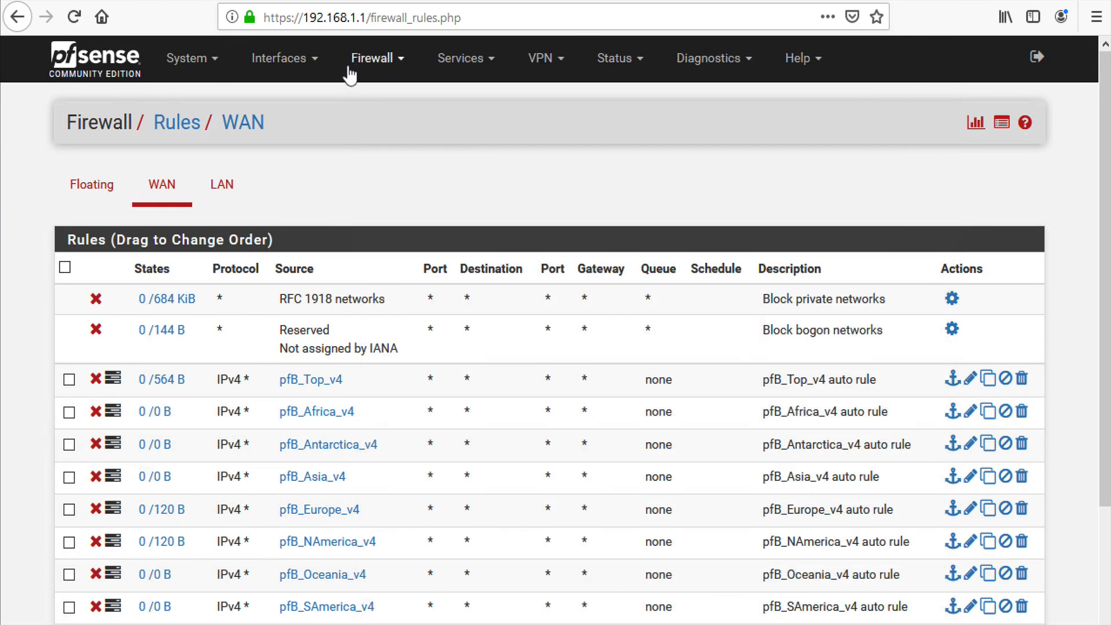
Open the NAT port forwards and check where the HTTP rule for 192.168.1.201 sits among the WAN firewall rules
click(354, 62)
click(364, 129)
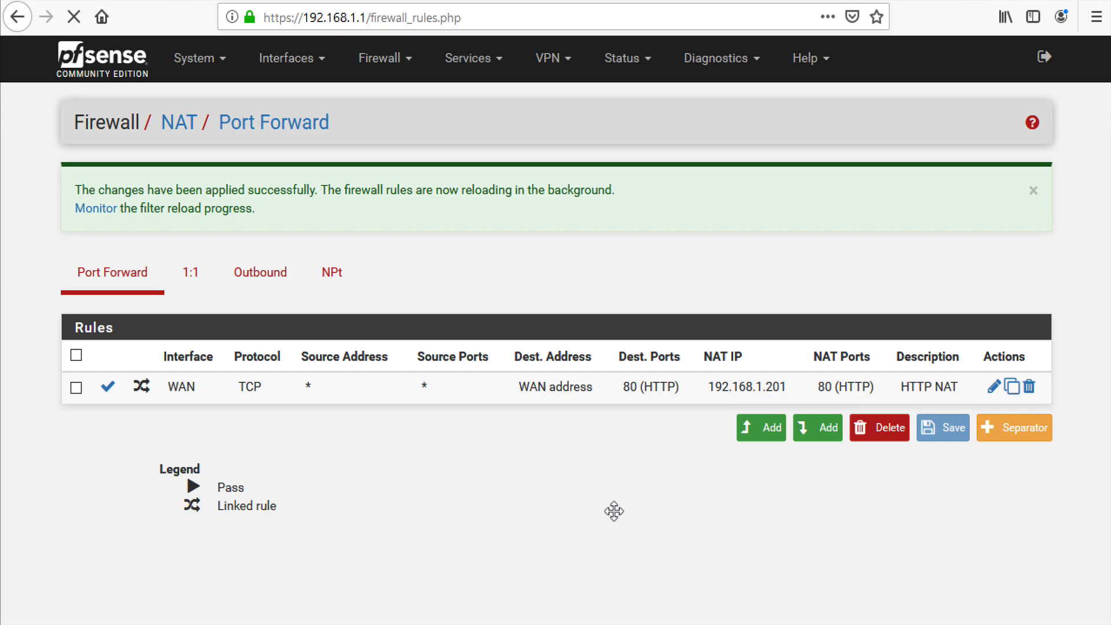
scroll(409, 487, down, 4)
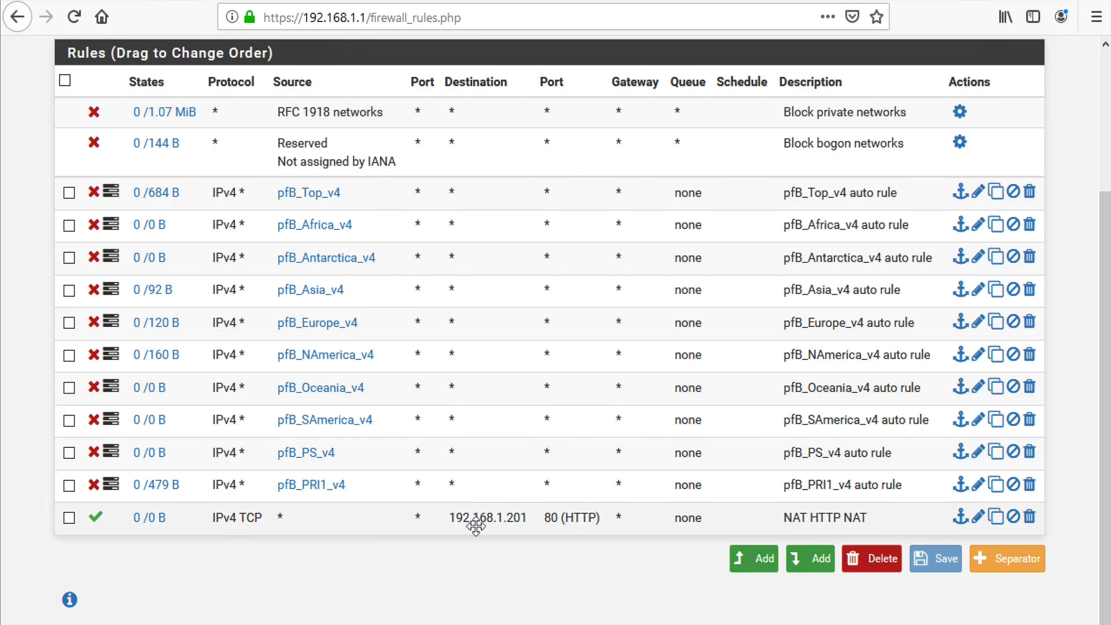
scroll(403, 516, up, 4)
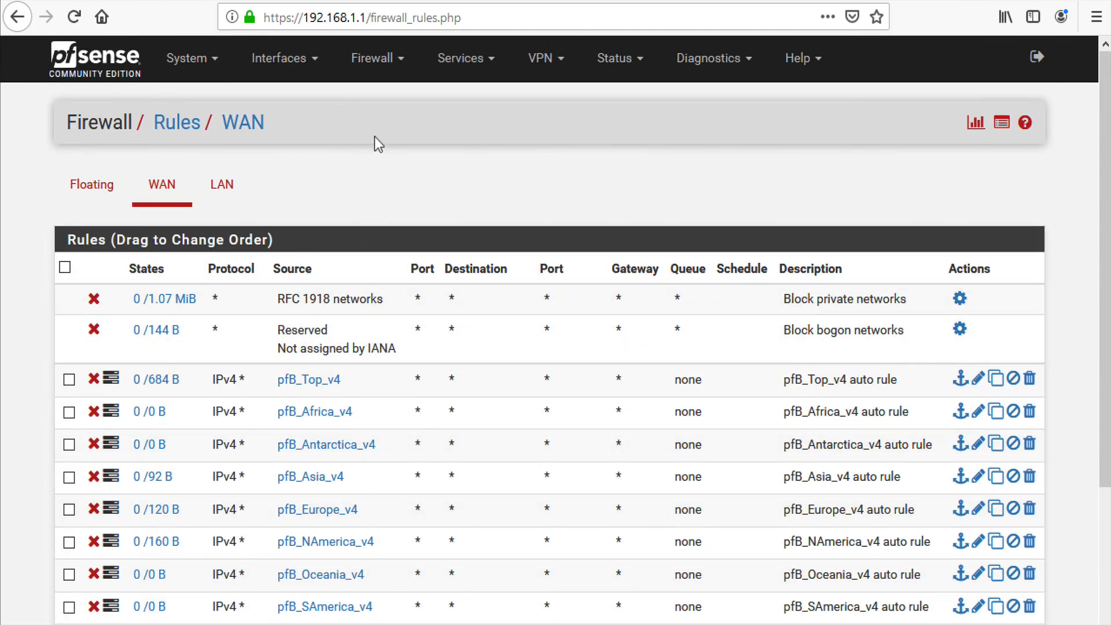
Set pfBlockerNG's Firewall 'Auto' Rule Order to | pfSense Pass/Match | pfB_Pass/Match | pfB_Block/Reject | pfSense Block/Reject | and save the IP settings
click(384, 72)
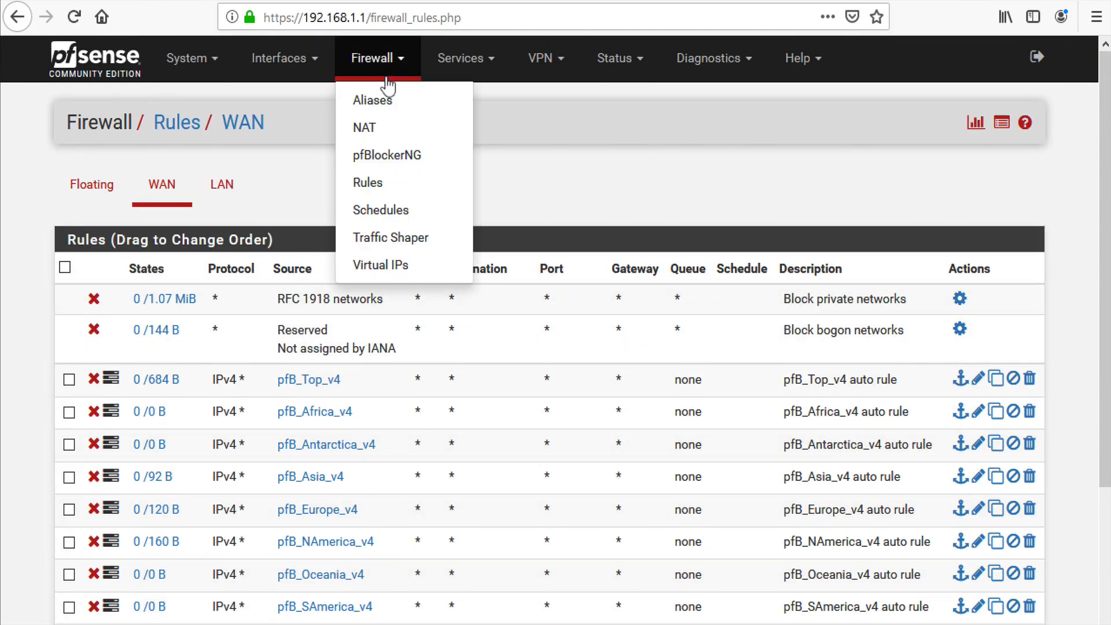
click(391, 157)
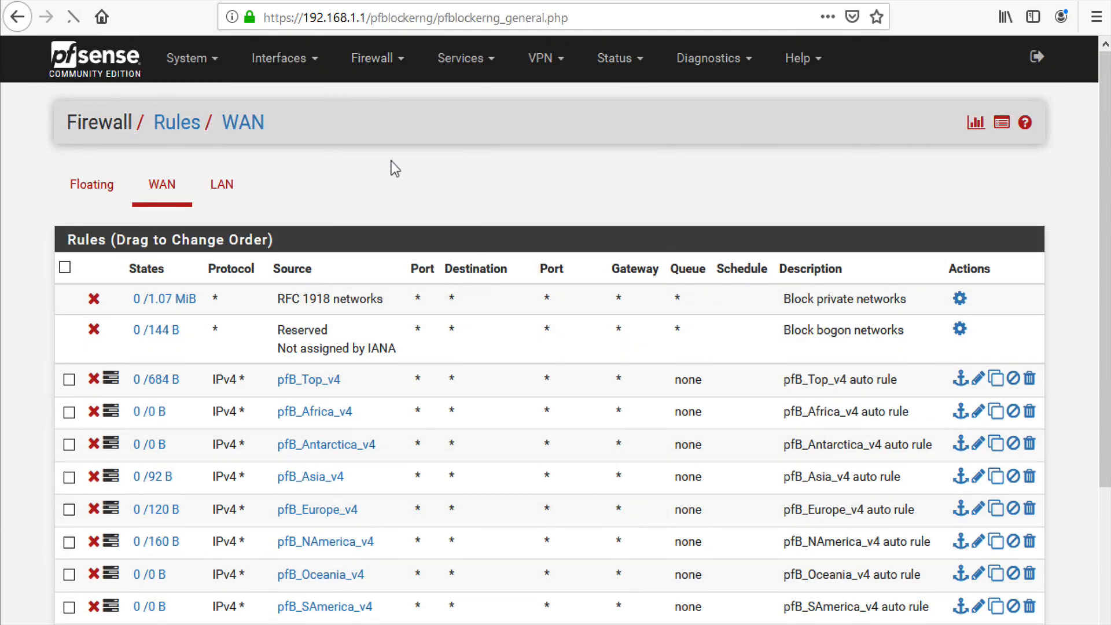
scroll(429, 290, down, 2)
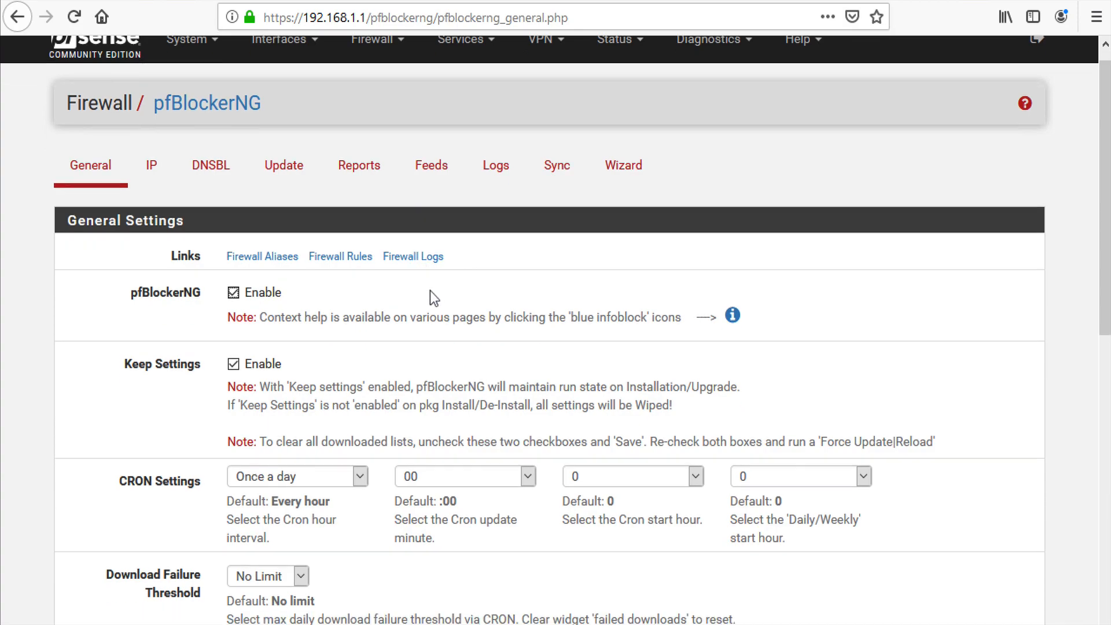
click(150, 95)
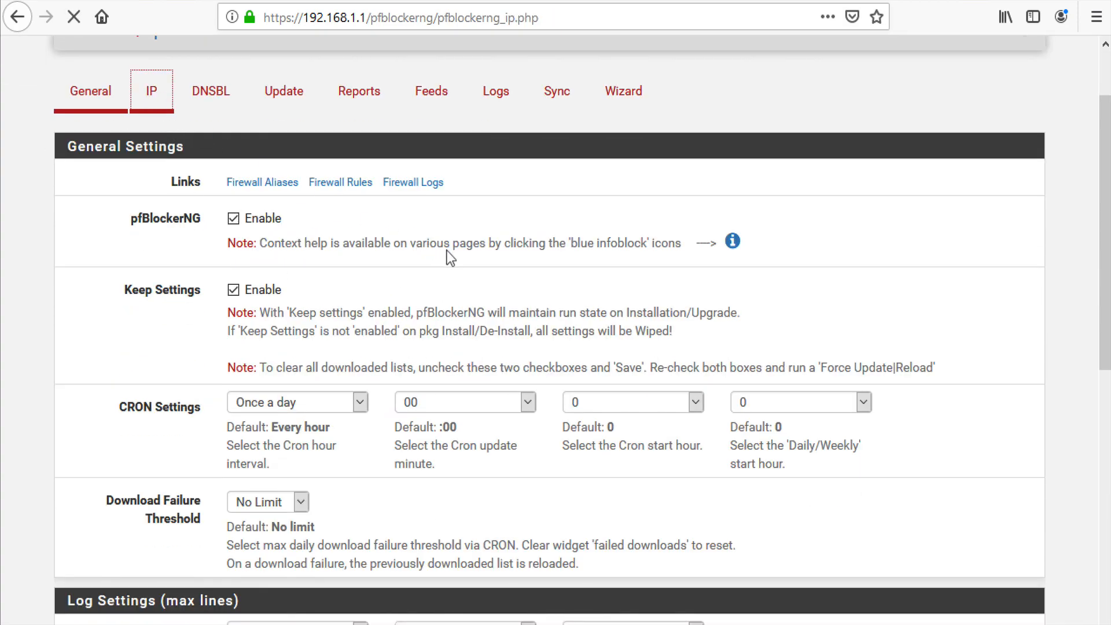
scroll(467, 283, down, 10)
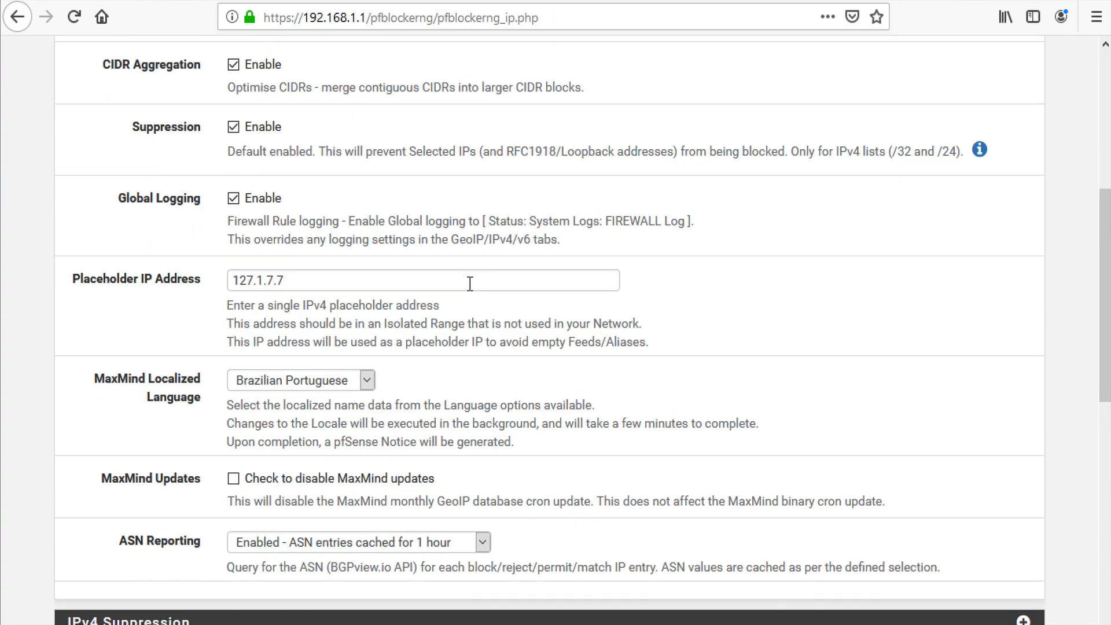
scroll(470, 283, down, 5)
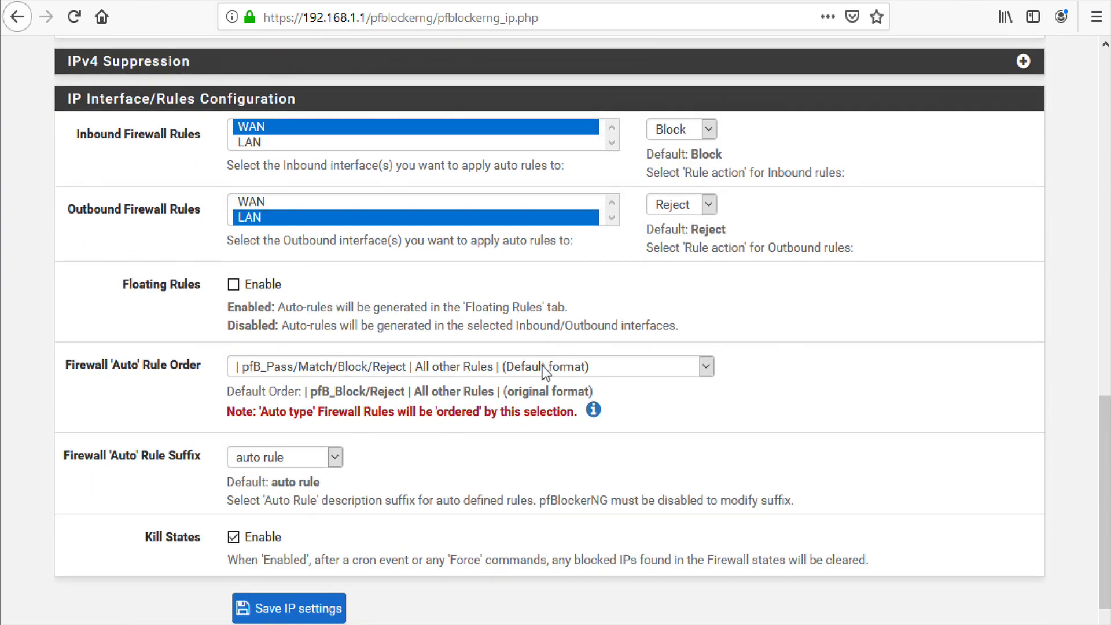
click(546, 368)
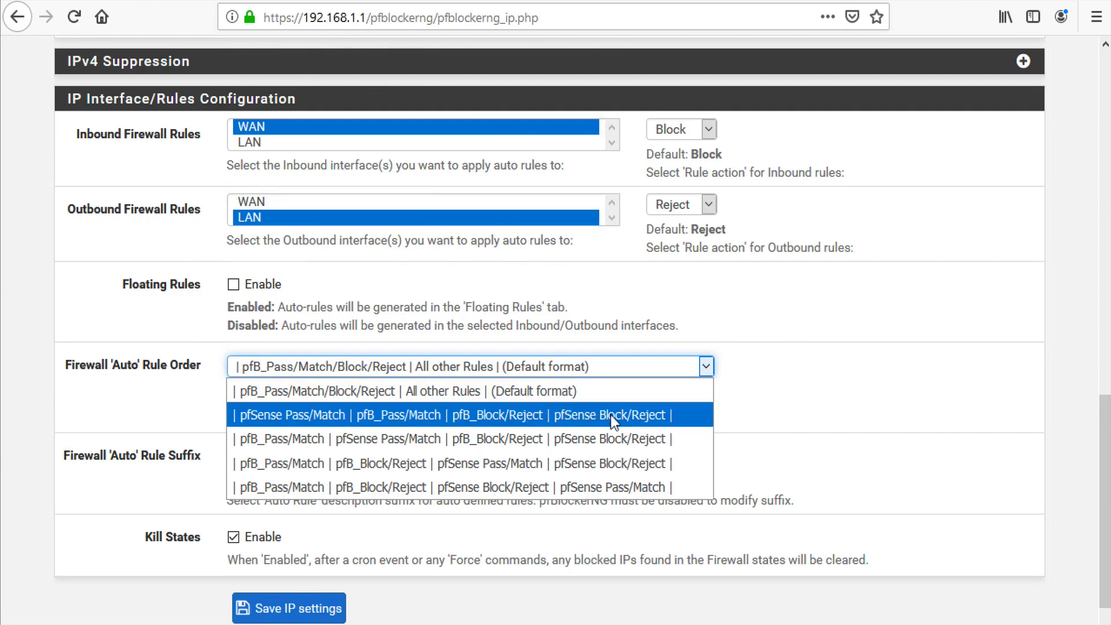
click(405, 414)
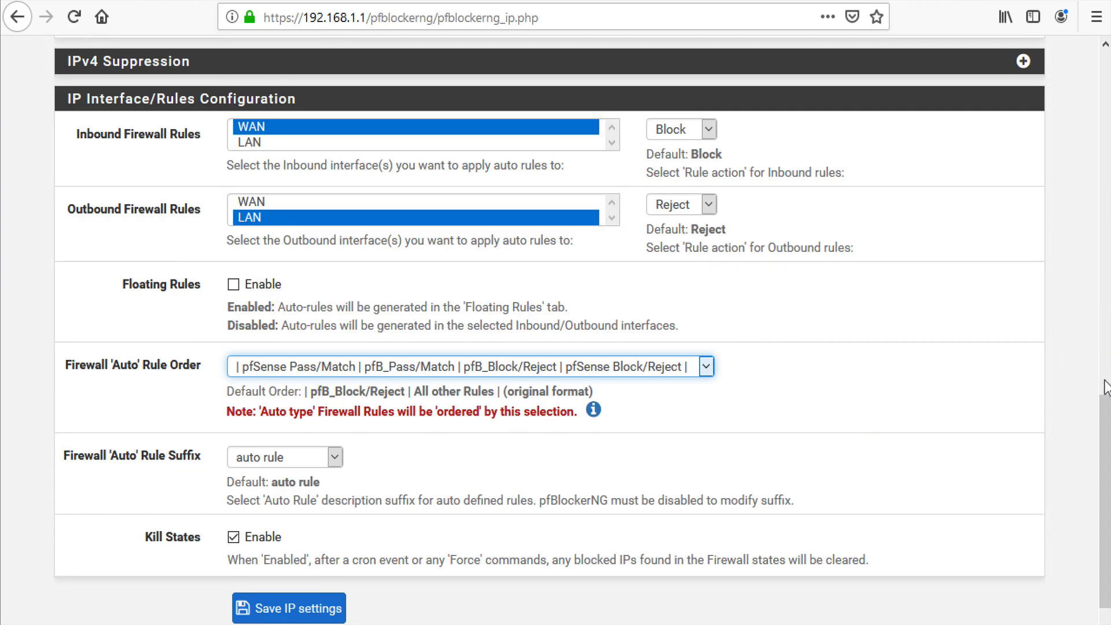
click(270, 610)
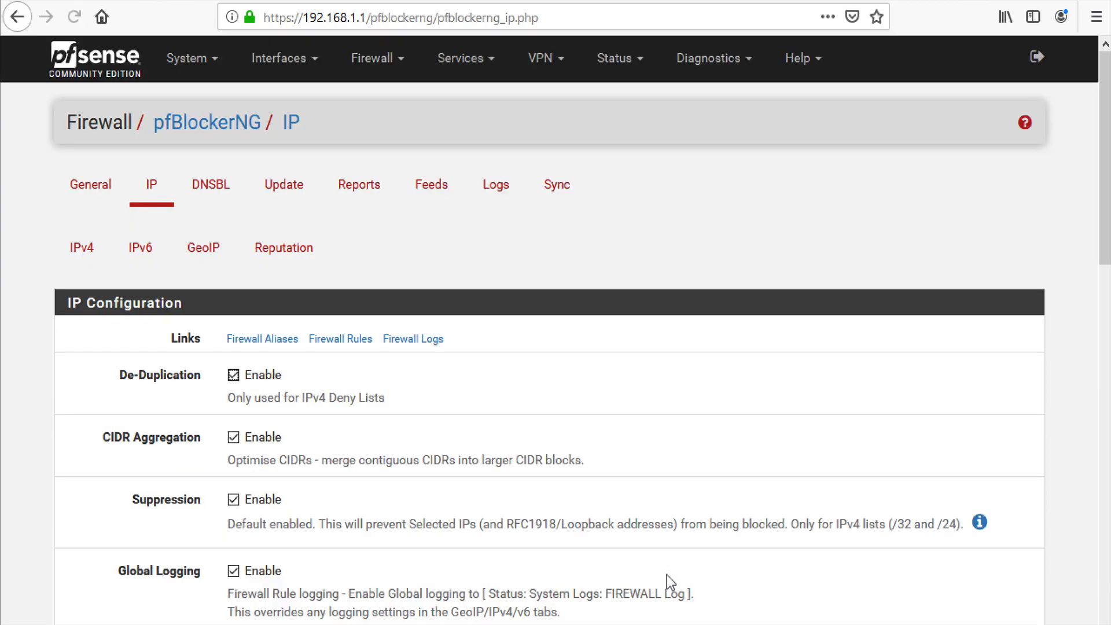
Run a pfBlockerNG Force Reload limited to IP to apply the pfSense Pass/Match first rule order, and follow its log
click(281, 185)
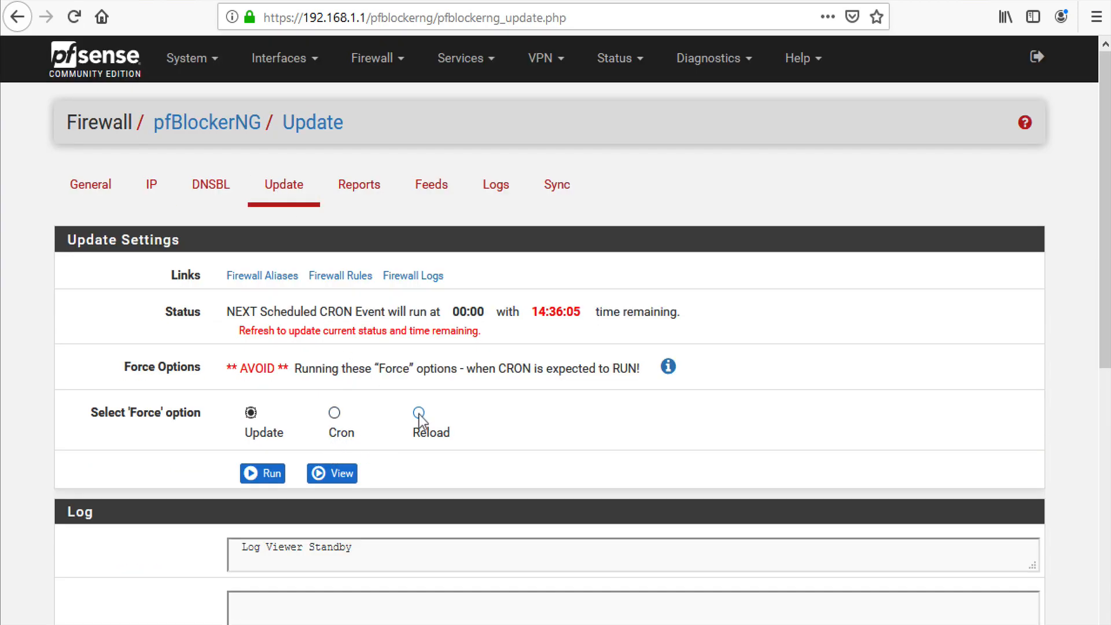
click(418, 412)
click(335, 473)
click(263, 533)
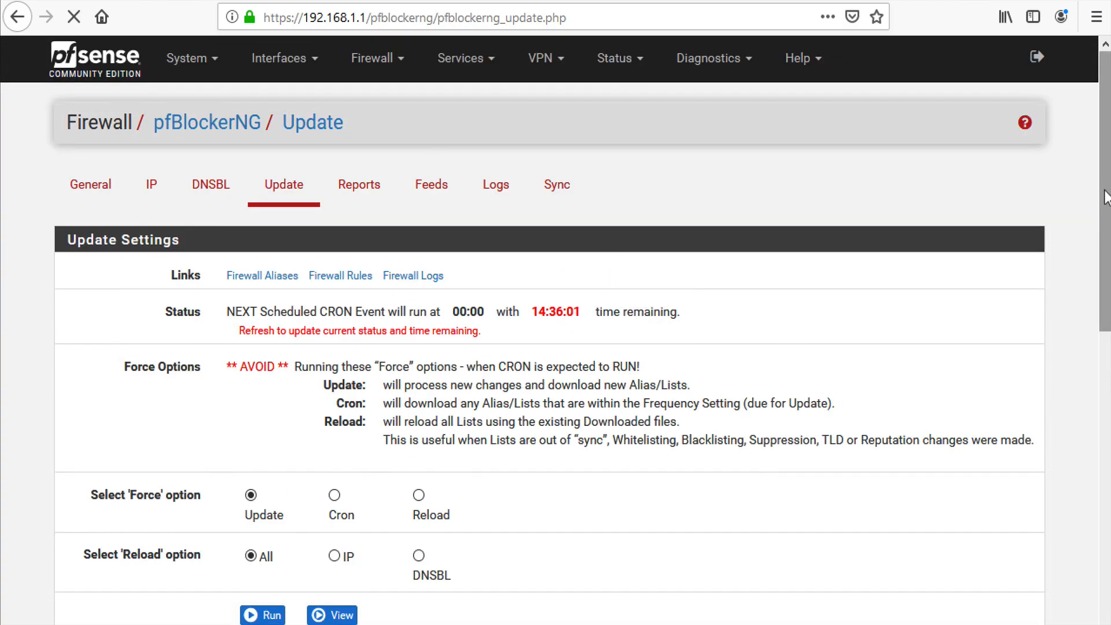
scroll(1080, 261, down, 10)
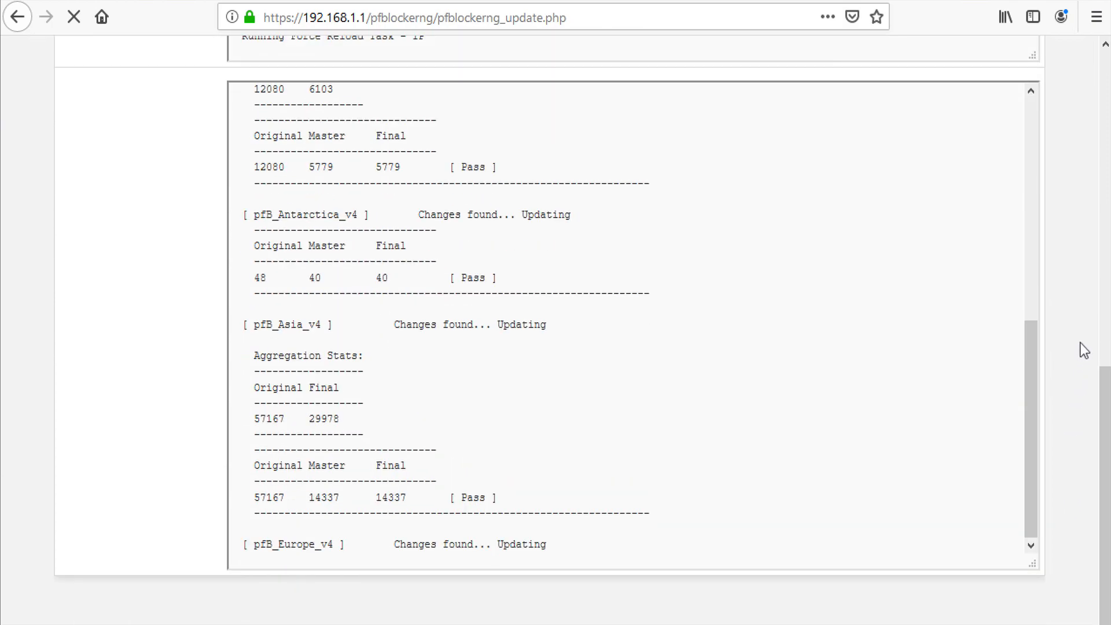
Open the WAN firewall rules and check where the NAT HTTP rule sits relative to the pfBlockerNG auto rules
drag(1105, 323, 1093, 87)
click(359, 64)
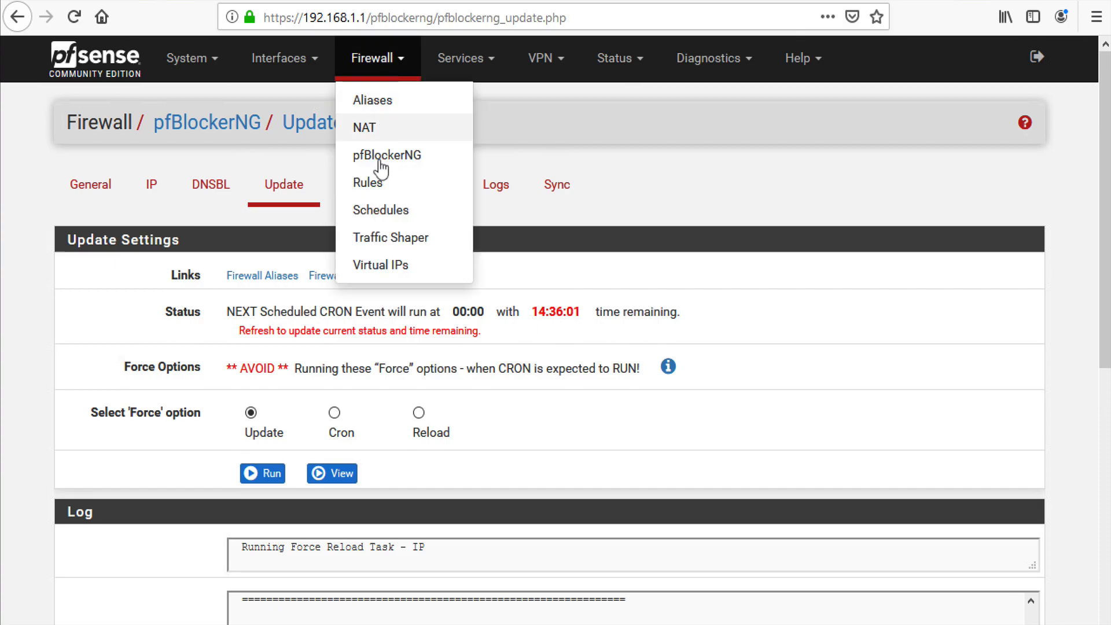
click(375, 185)
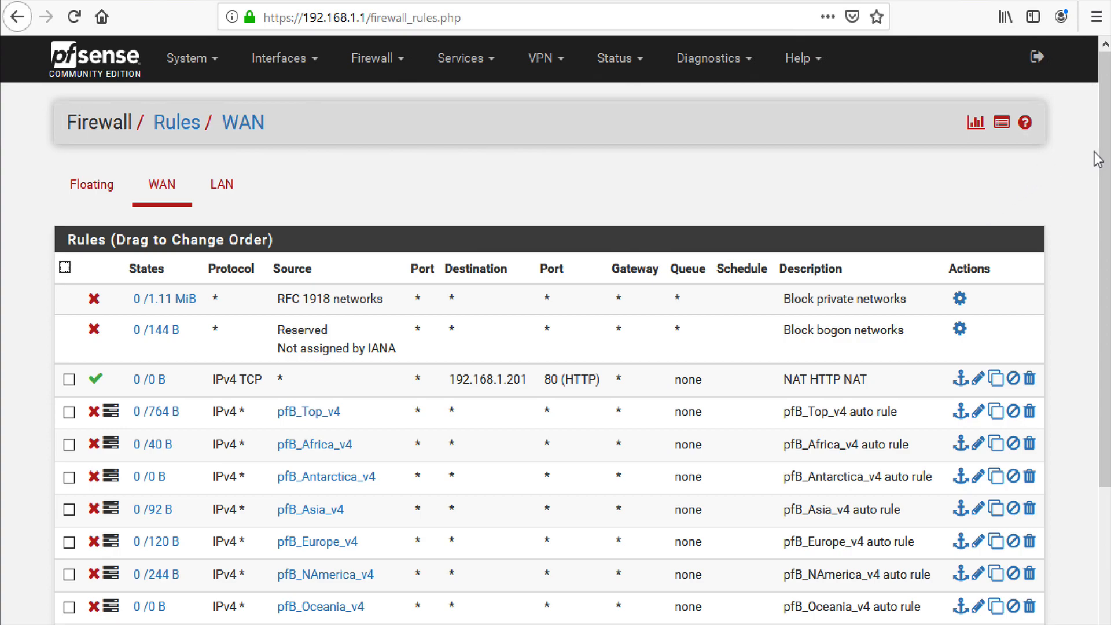
scroll(1091, 225, down, 2)
scroll(1092, 226, down, 2)
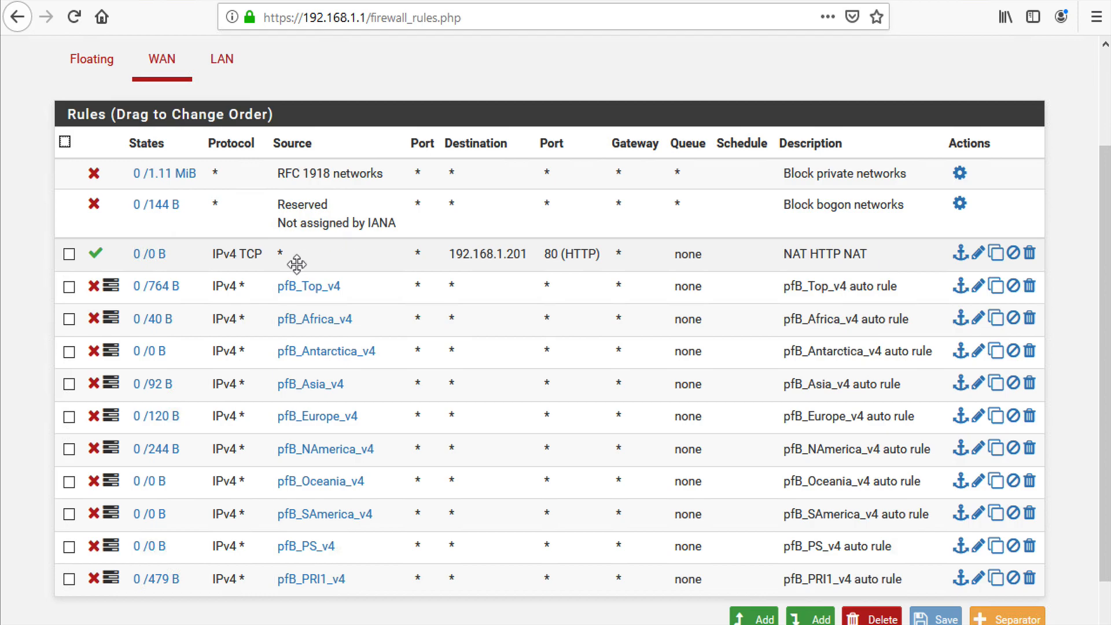
mouse_move(306, 546)
scroll(1088, 84, up, 3)
Set the Firewall 'Auto' Rule Order back to | pfB_Pass/Match/Block/Reject | All other Rules | (Default format) and save the IP settings
click(372, 58)
click(509, 155)
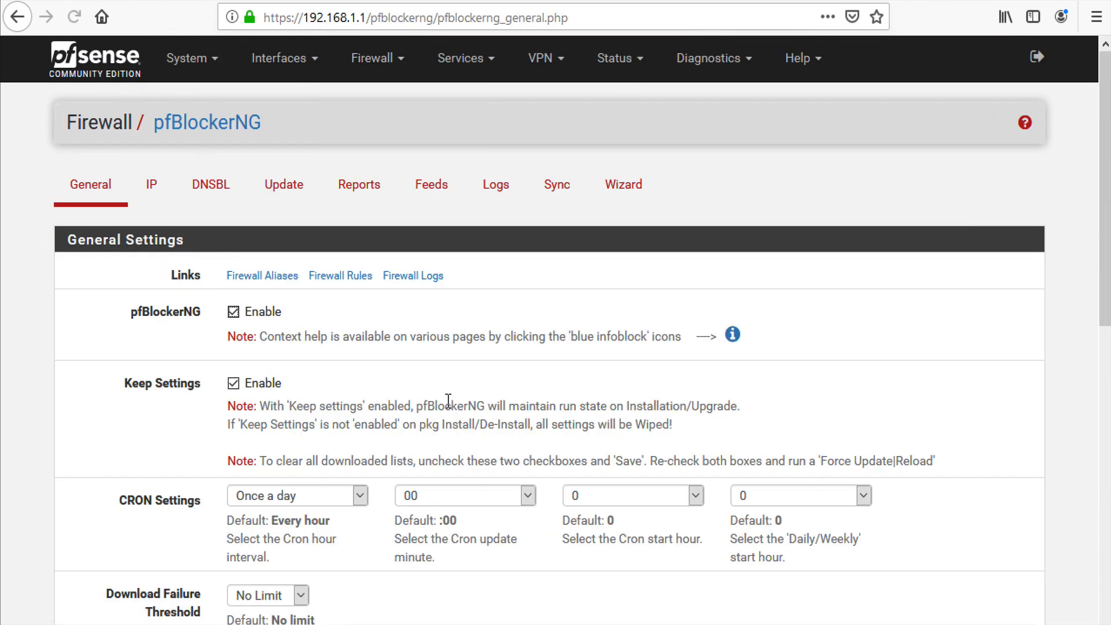
click(153, 187)
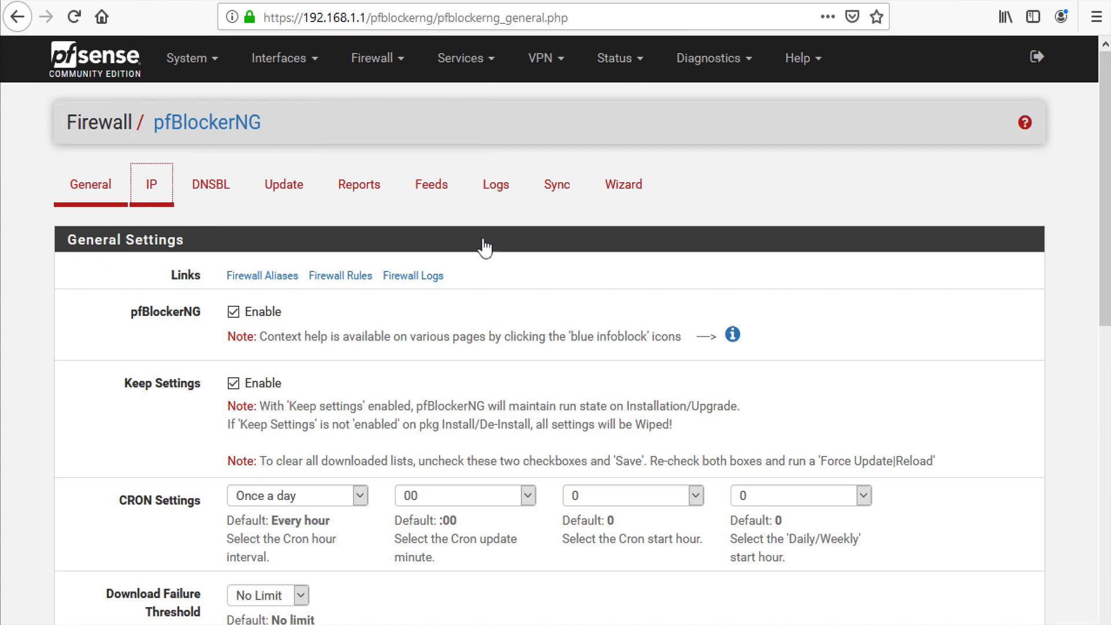
scroll(1106, 410, down, 10)
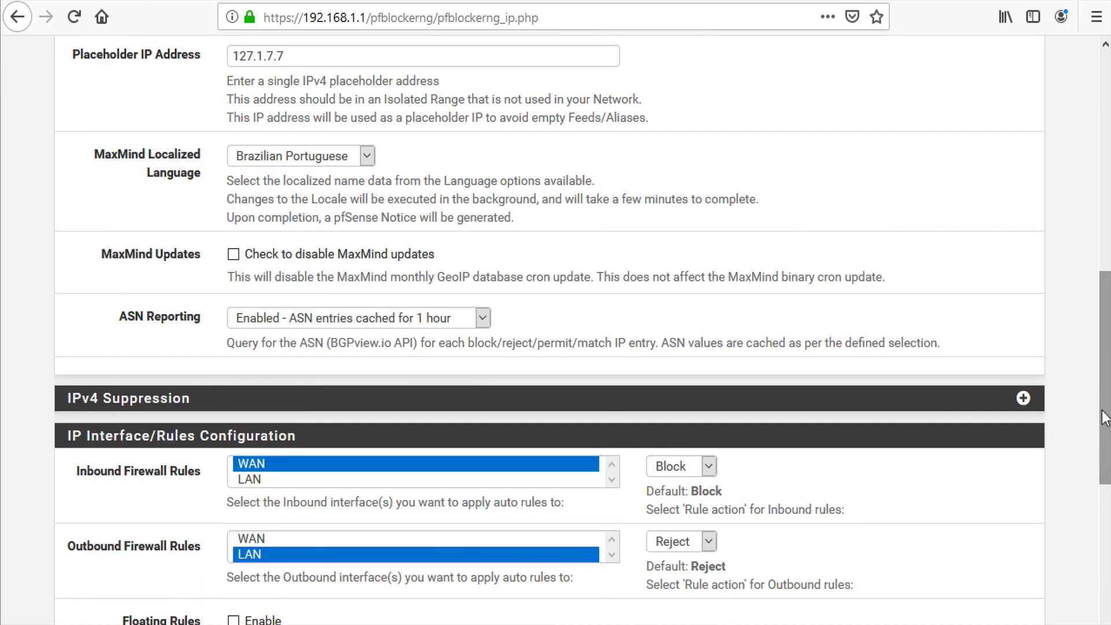
scroll(1099, 521, down, 5)
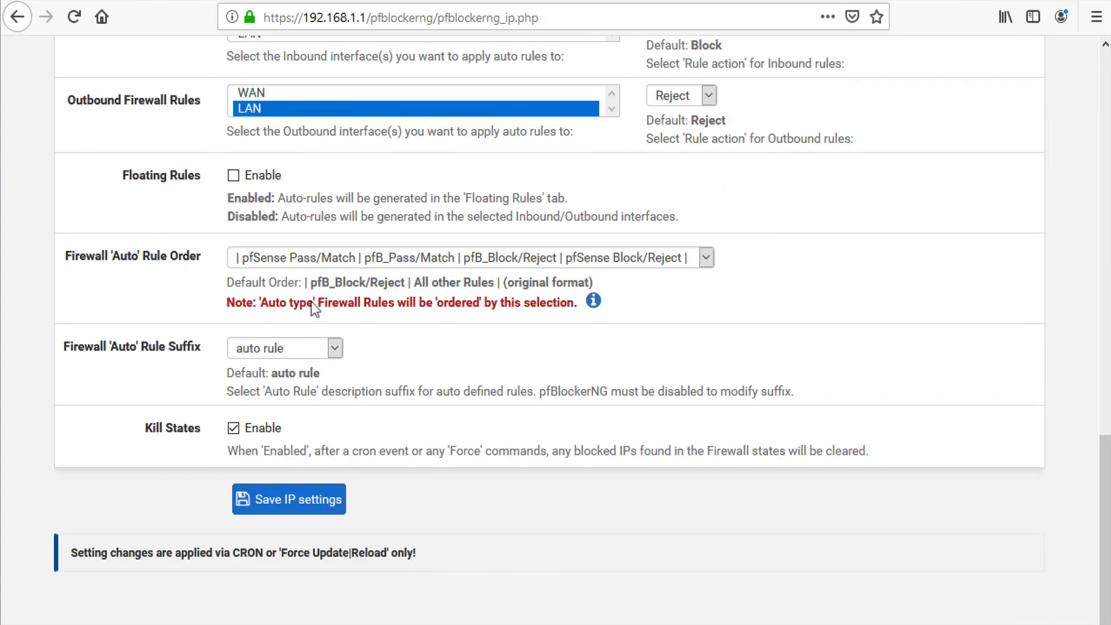
click(318, 257)
click(303, 278)
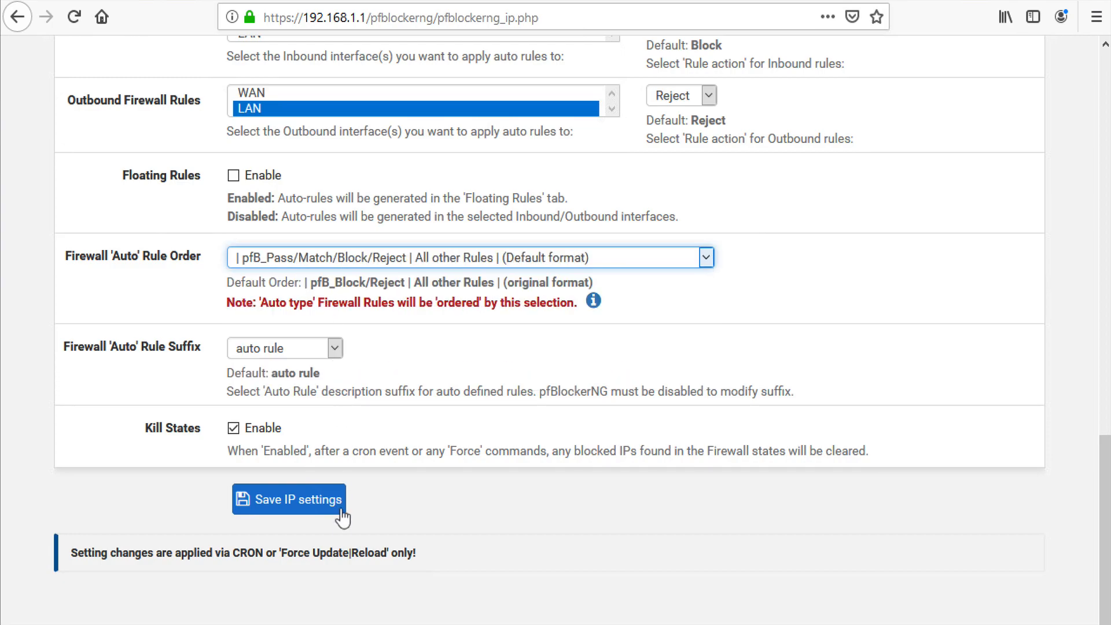
click(255, 501)
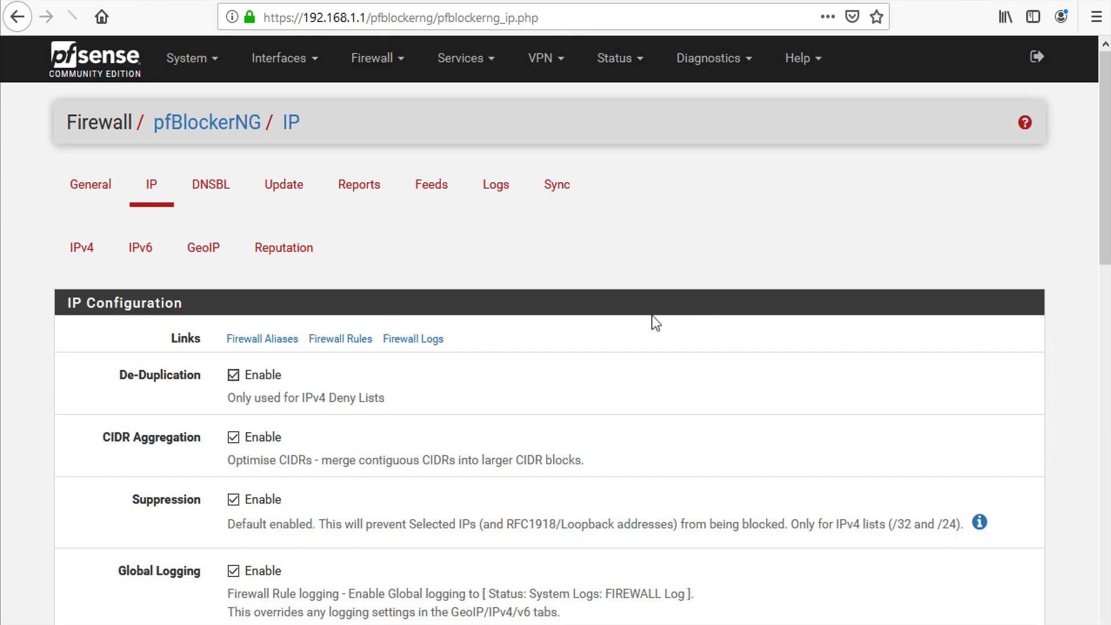
Force a pfBlockerNG reload of the IP lists to apply the default rule order, and review the task log
click(378, 65)
click(376, 154)
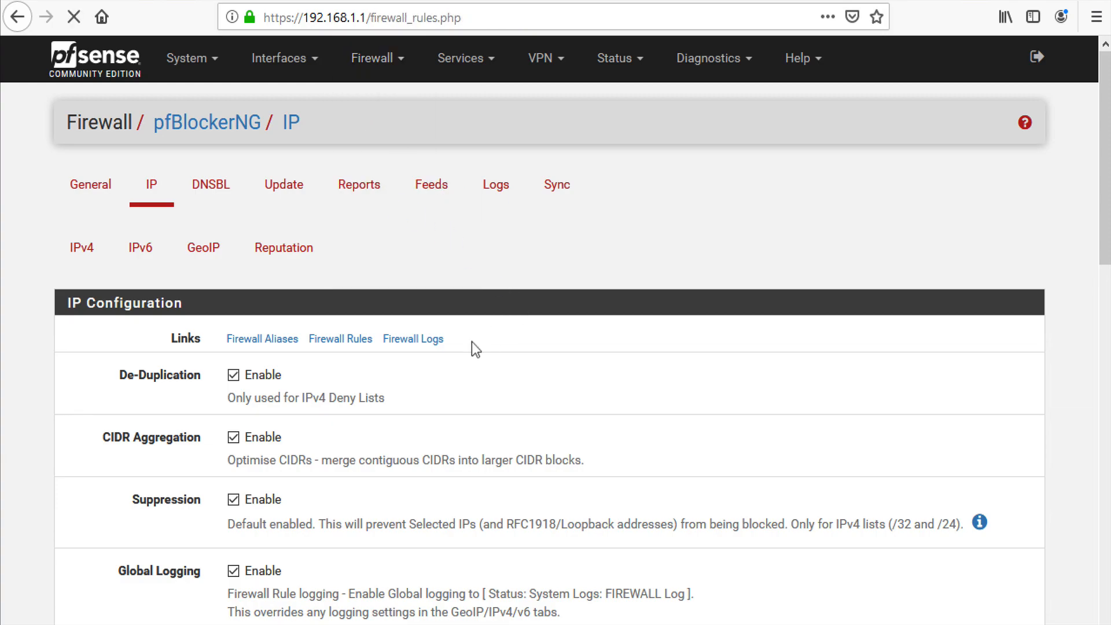
click(373, 62)
click(369, 156)
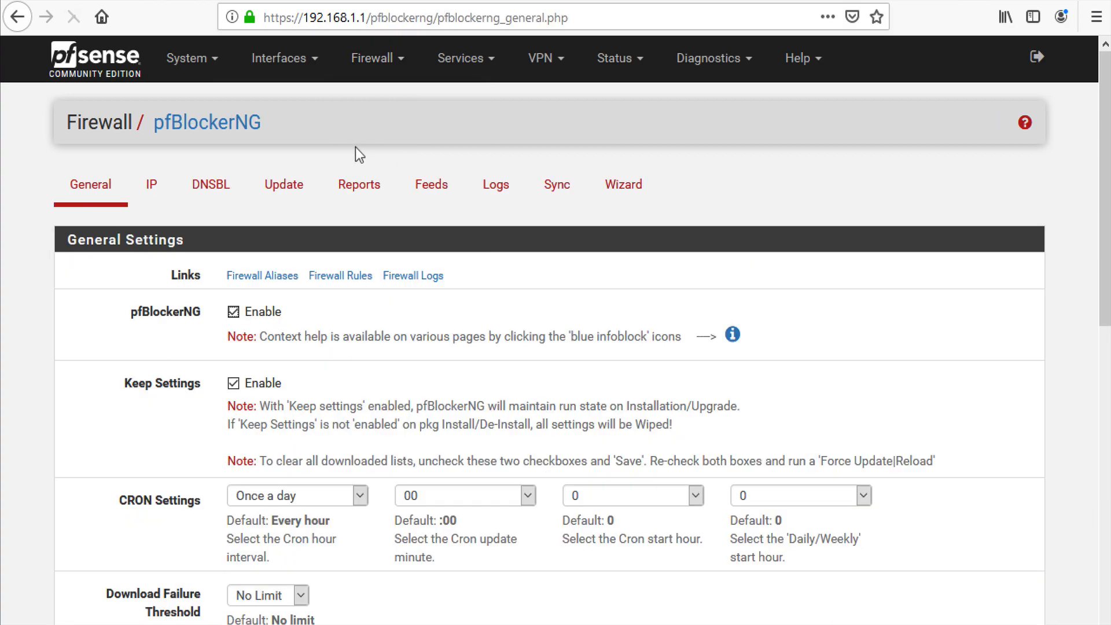
click(279, 198)
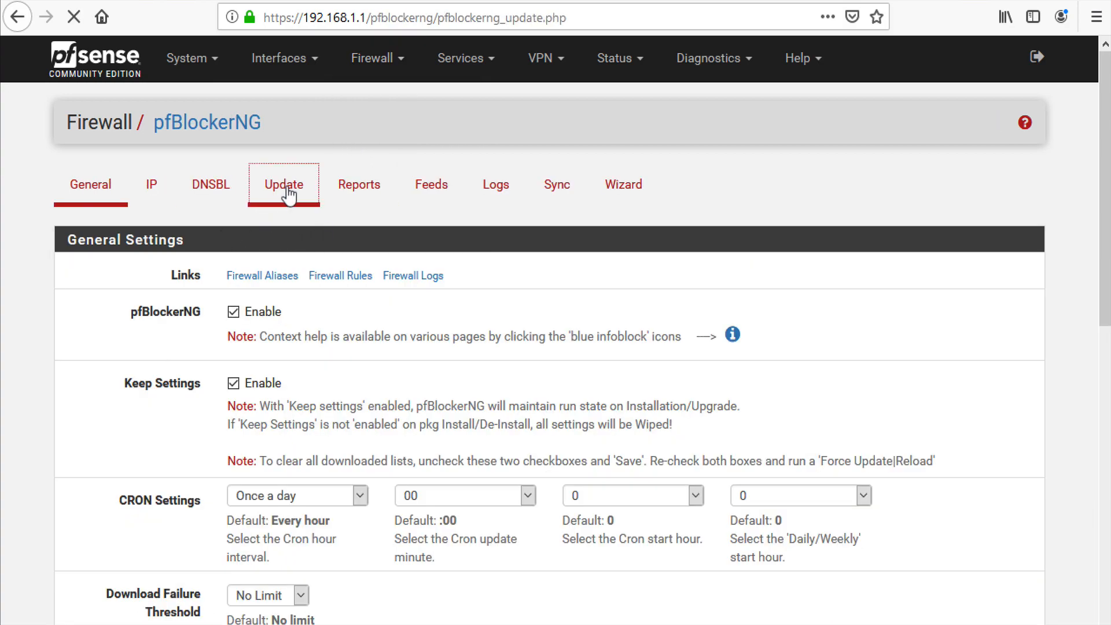
click(417, 413)
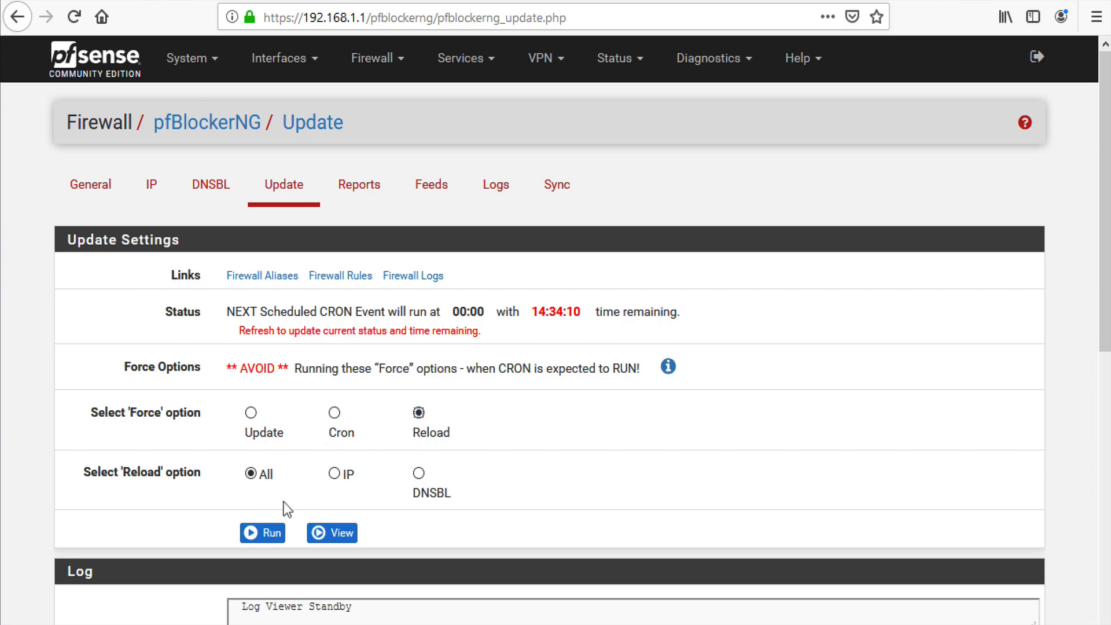
click(334, 473)
click(267, 535)
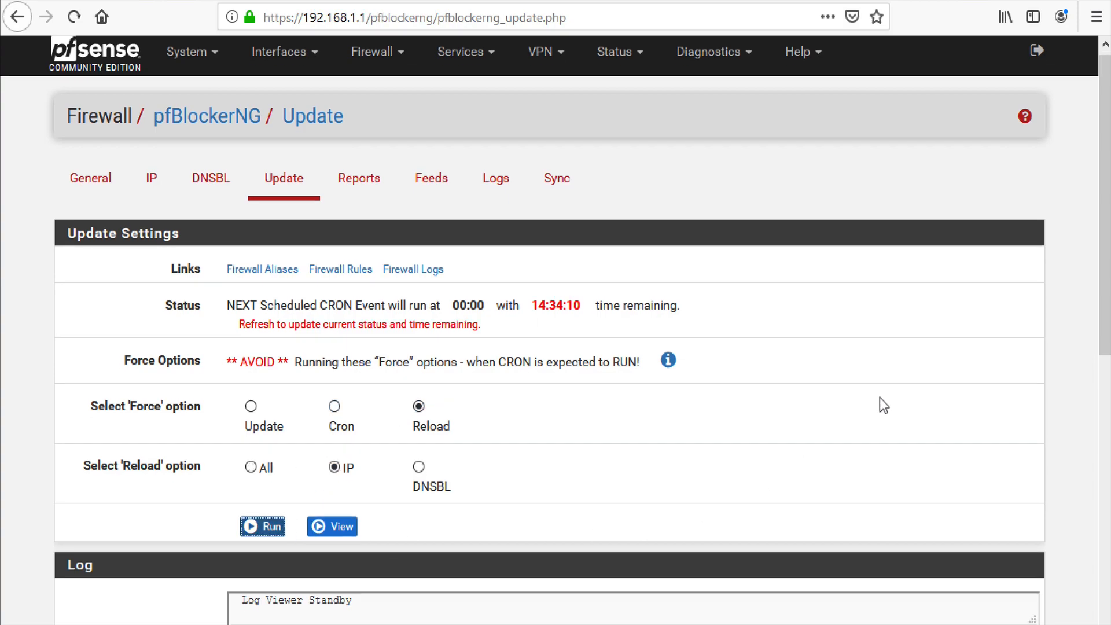
drag(1104, 184, 1079, 474)
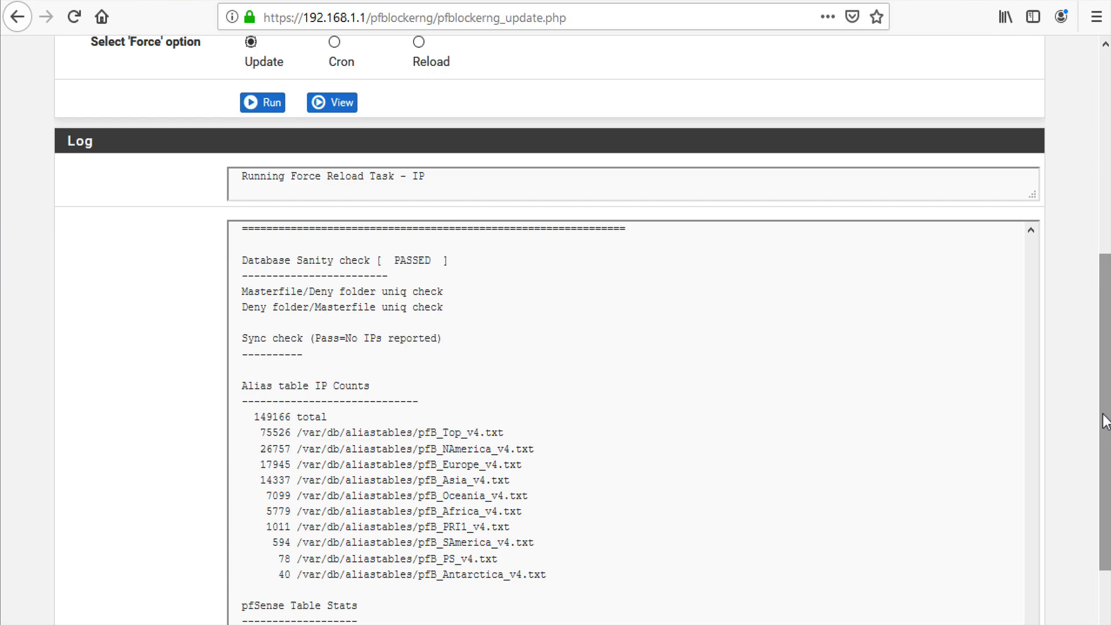
click(1104, 421)
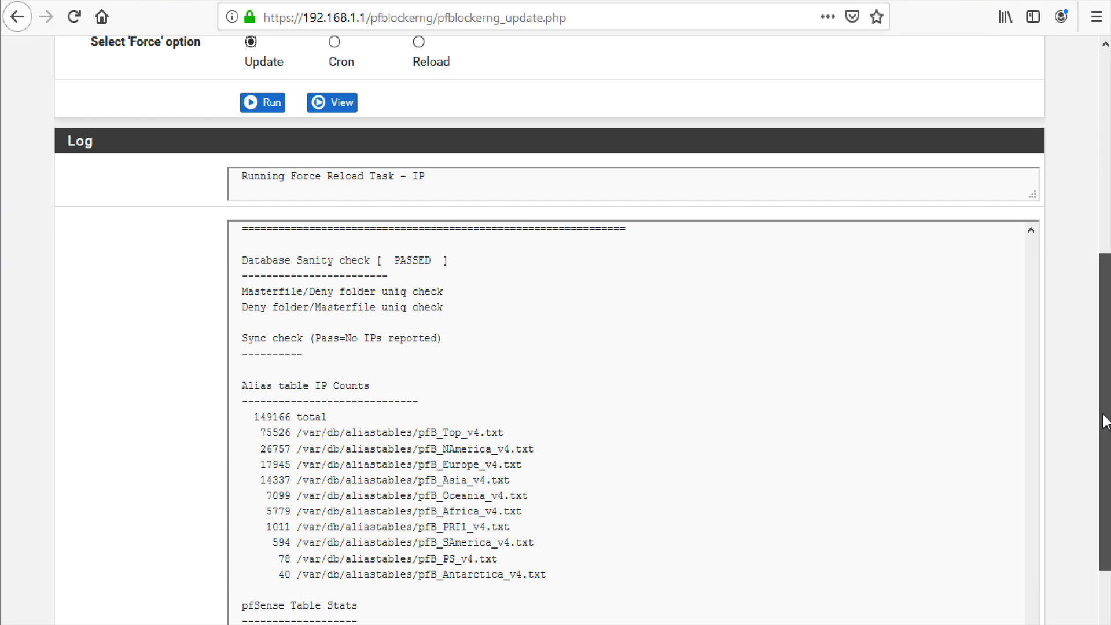
Return to the WAN firewall rules and verify the position of the NAT HTTP rule under the default order
drag(1105, 421, 682, 81)
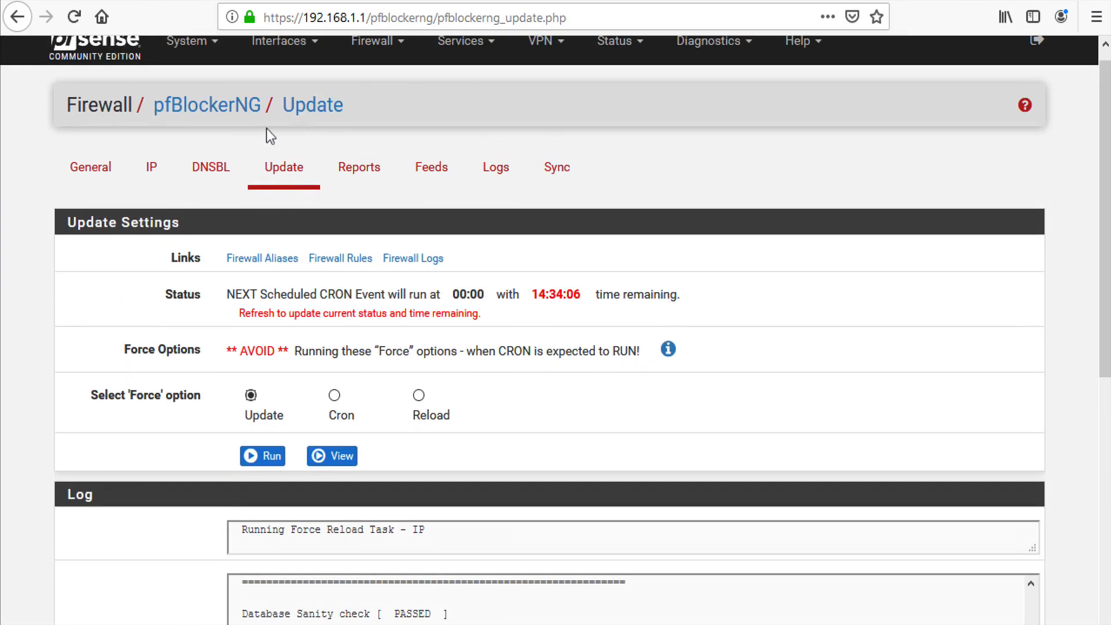
click(379, 43)
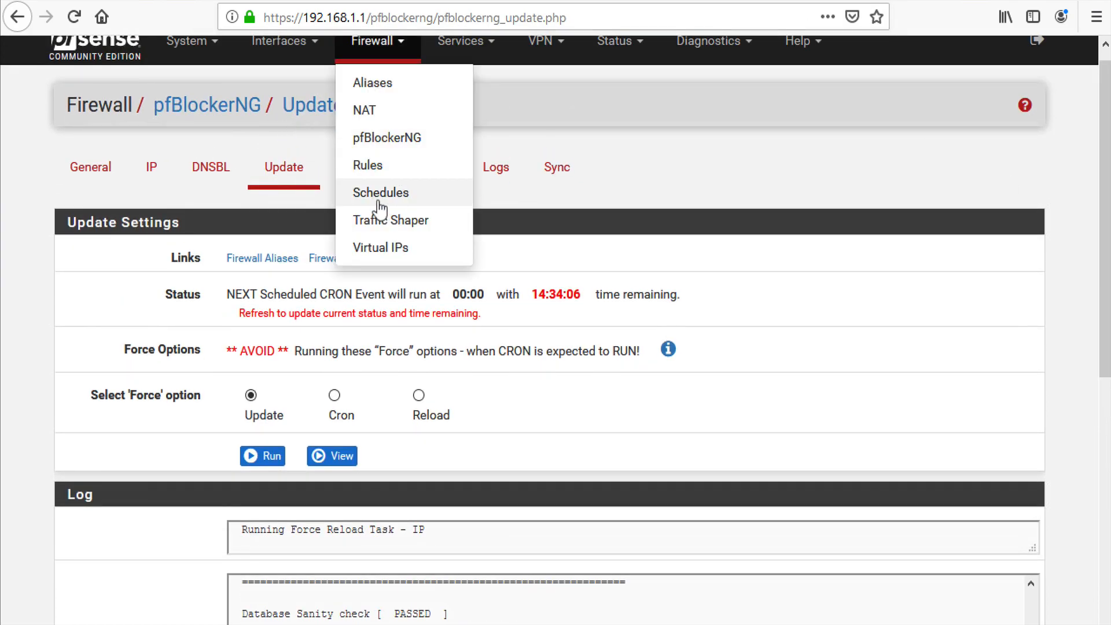
click(375, 165)
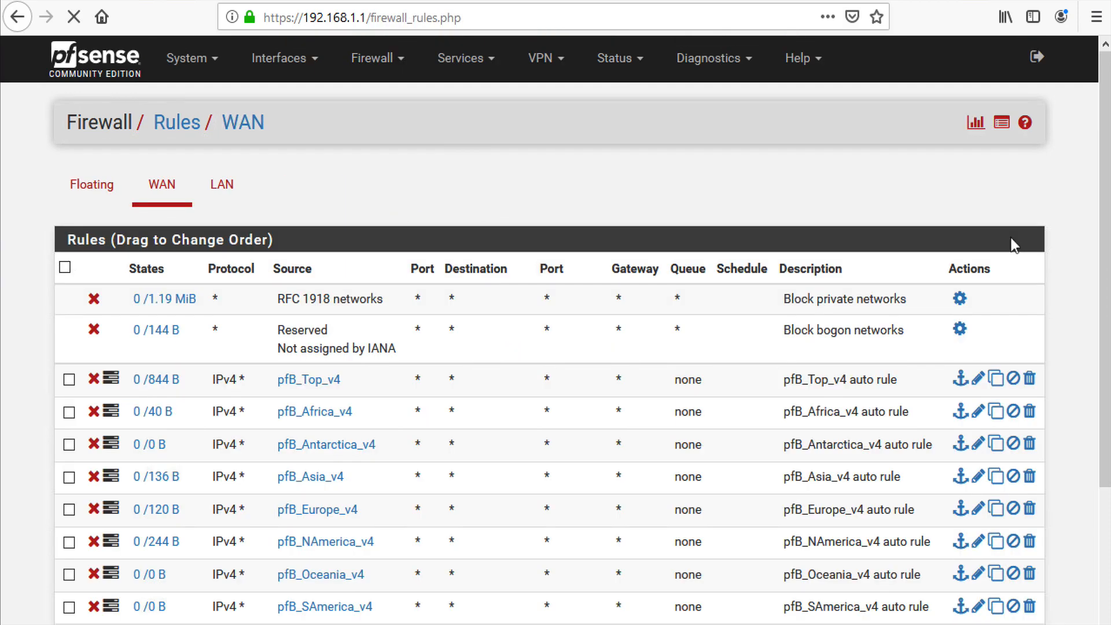
drag(1103, 258, 1101, 283)
scroll(1103, 291, down, 3)
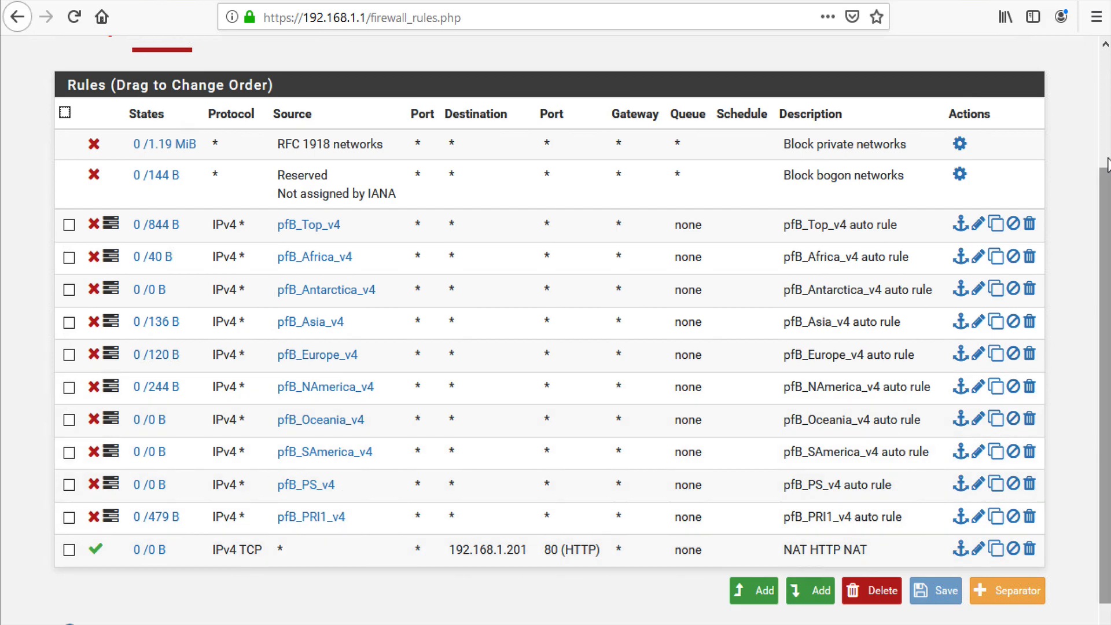
scroll(1103, 147, up, 3)
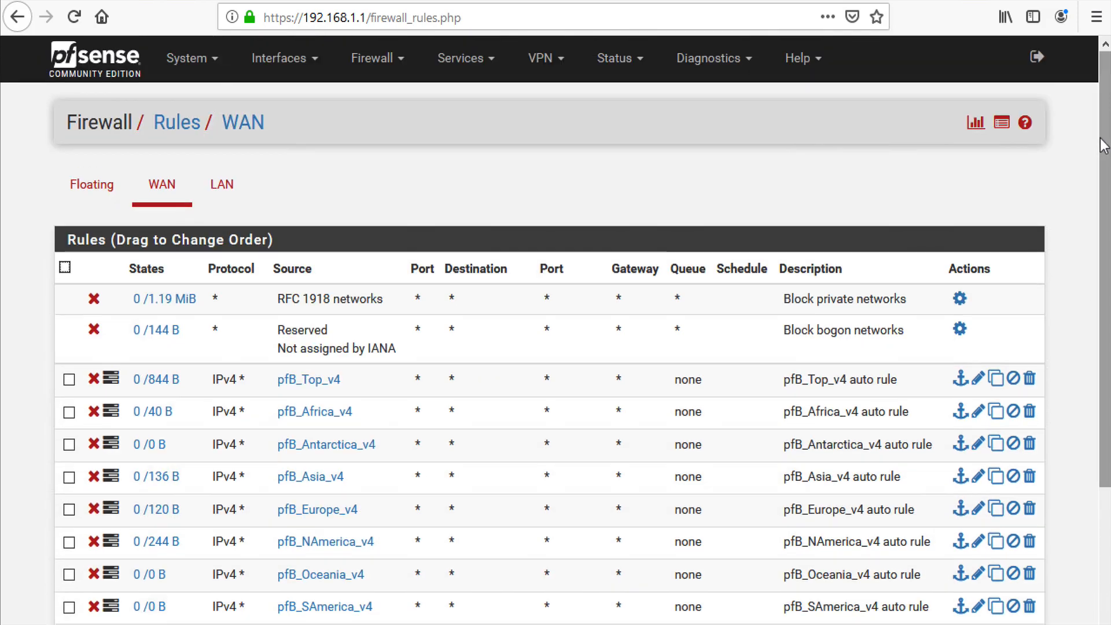
Open the pfBlockerNG Alerts report to view the latest Deny entries
click(384, 60)
click(412, 152)
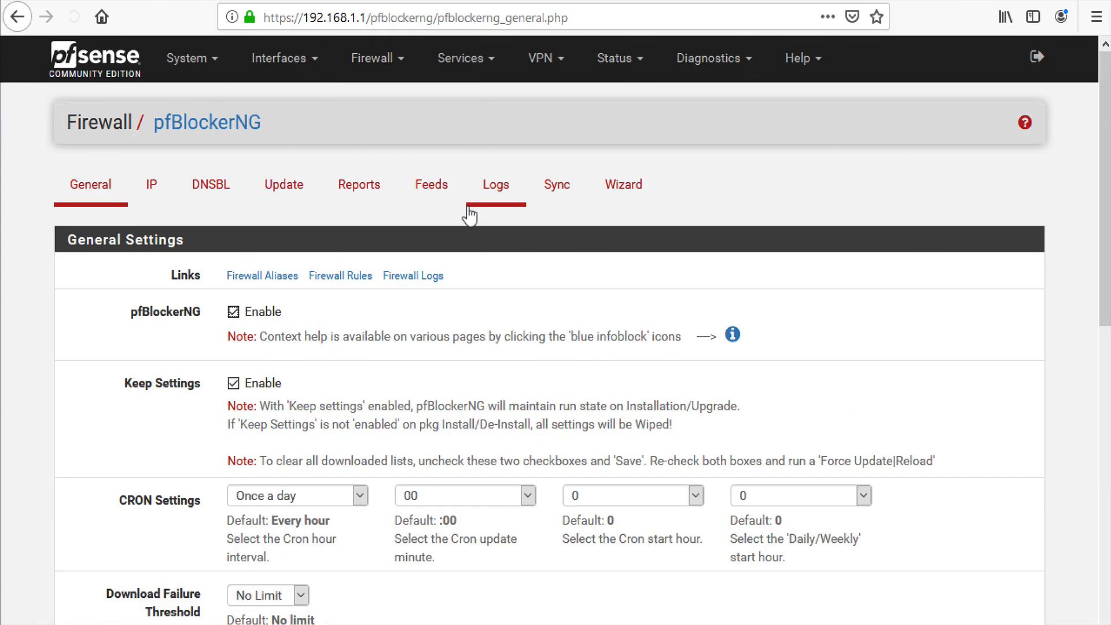
drag(1105, 156, 1103, 157)
click(344, 194)
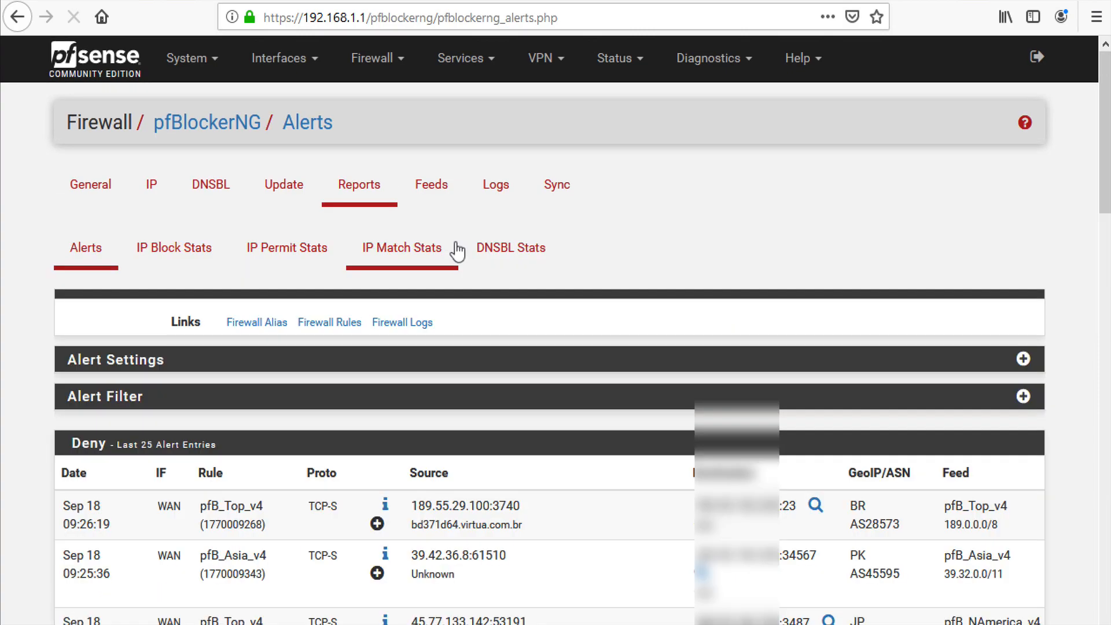
Copy the placeholder IP address 127.1.7.7 from the pfBlockerNG IP configuration
scroll(1098, 153, down, 2)
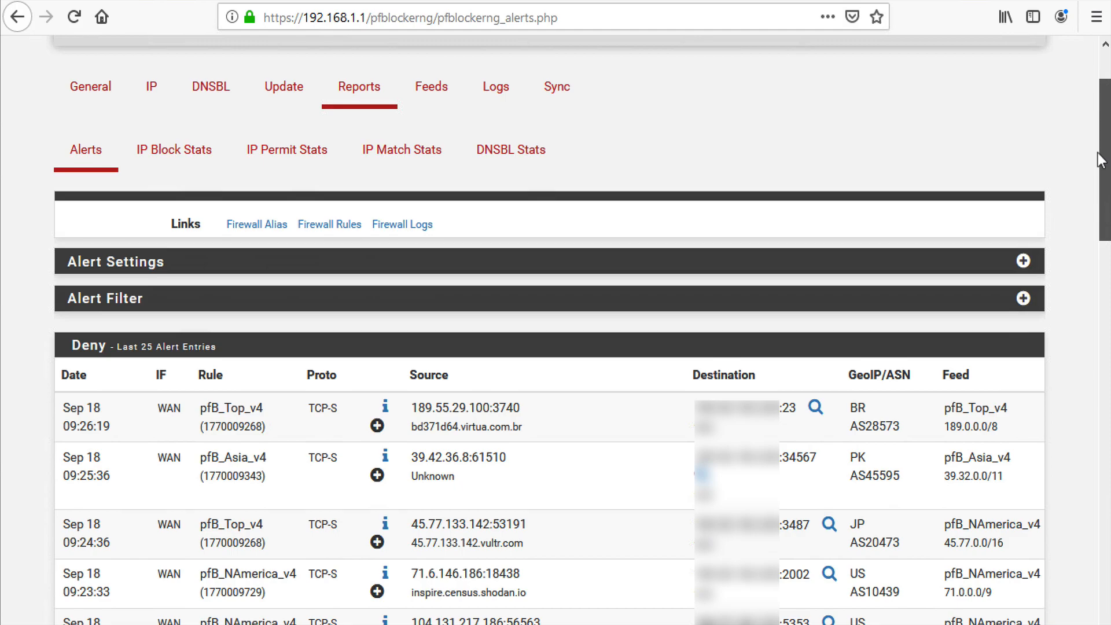
click(154, 98)
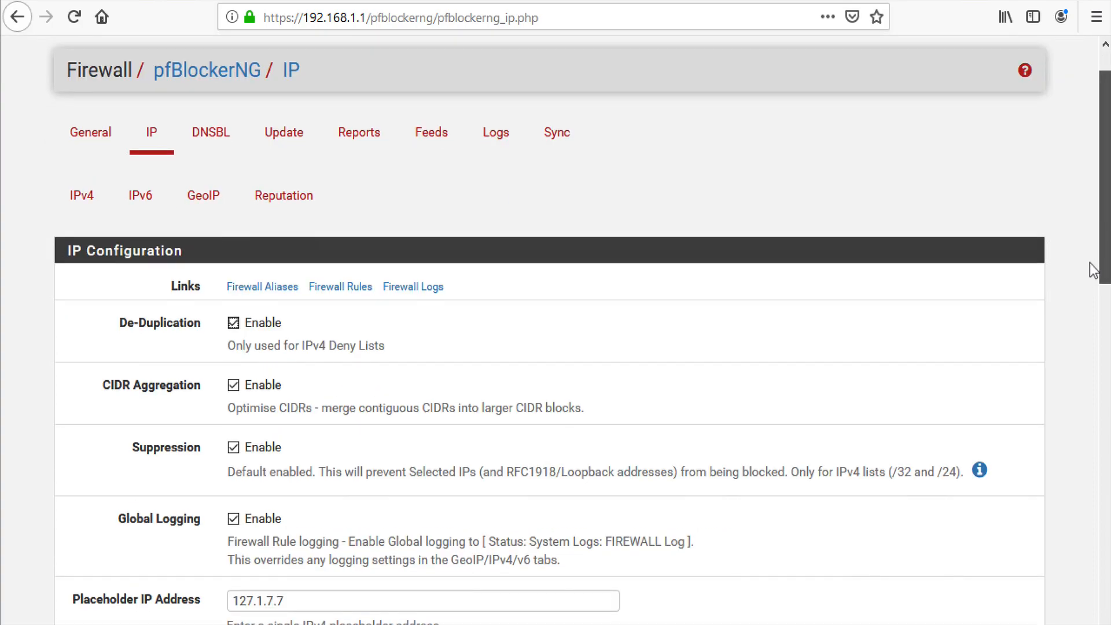
scroll(1080, 277, down, 3)
triple_click(241, 381)
right_click(256, 382)
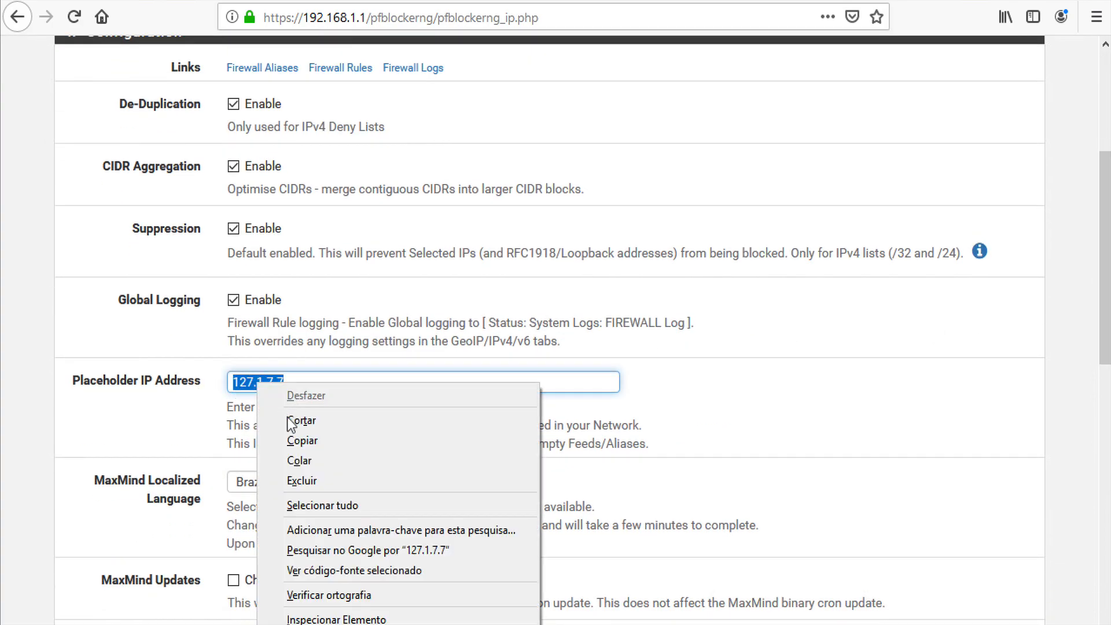
click(327, 441)
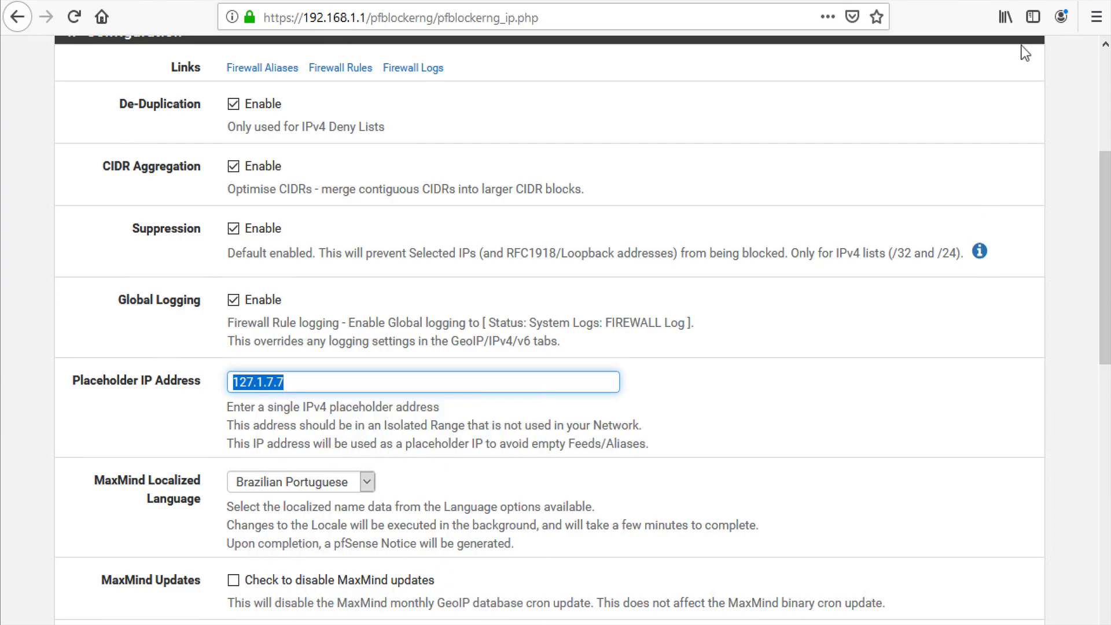
Return to the Alerts report and whitelist the blocked IP 39.42.36.8 with the description "whitelist"
scroll(1099, 97, up, 5)
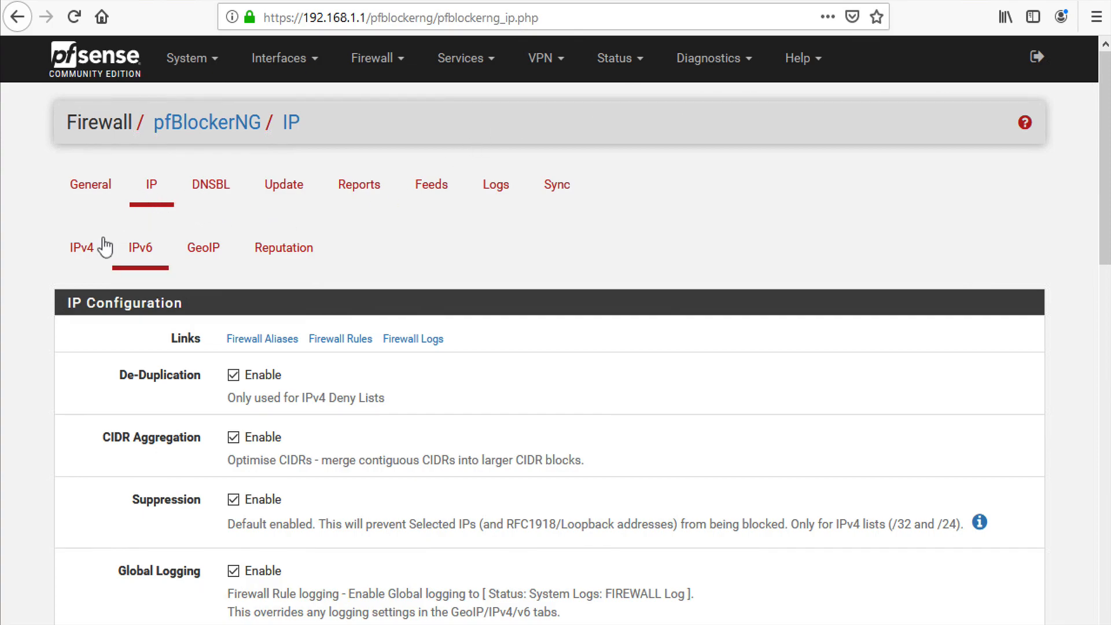
click(345, 193)
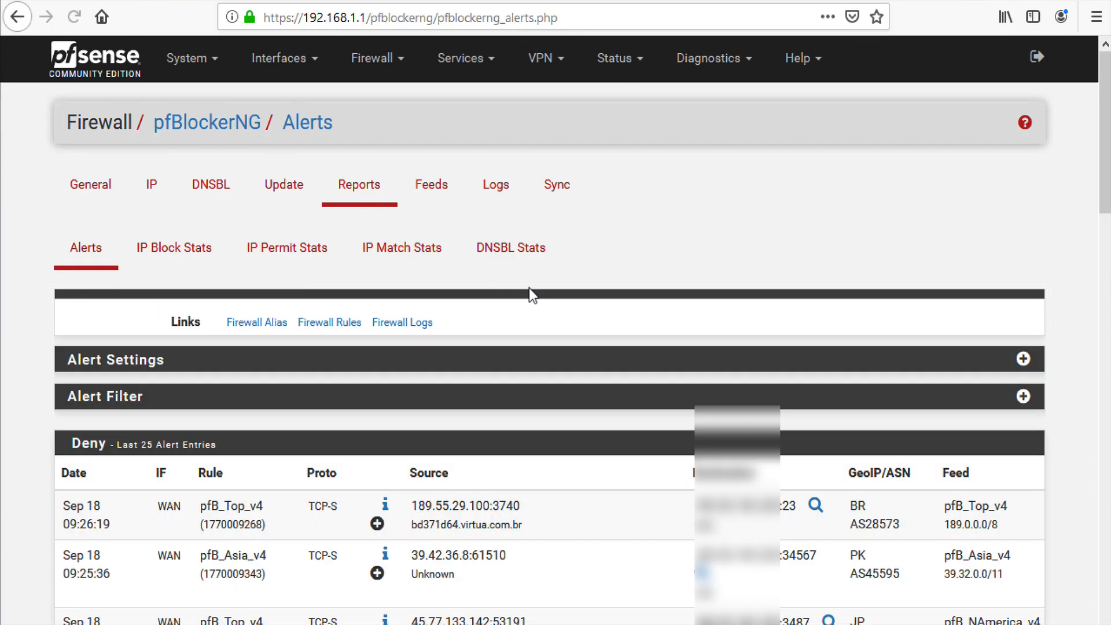
scroll(513, 466, down, 2)
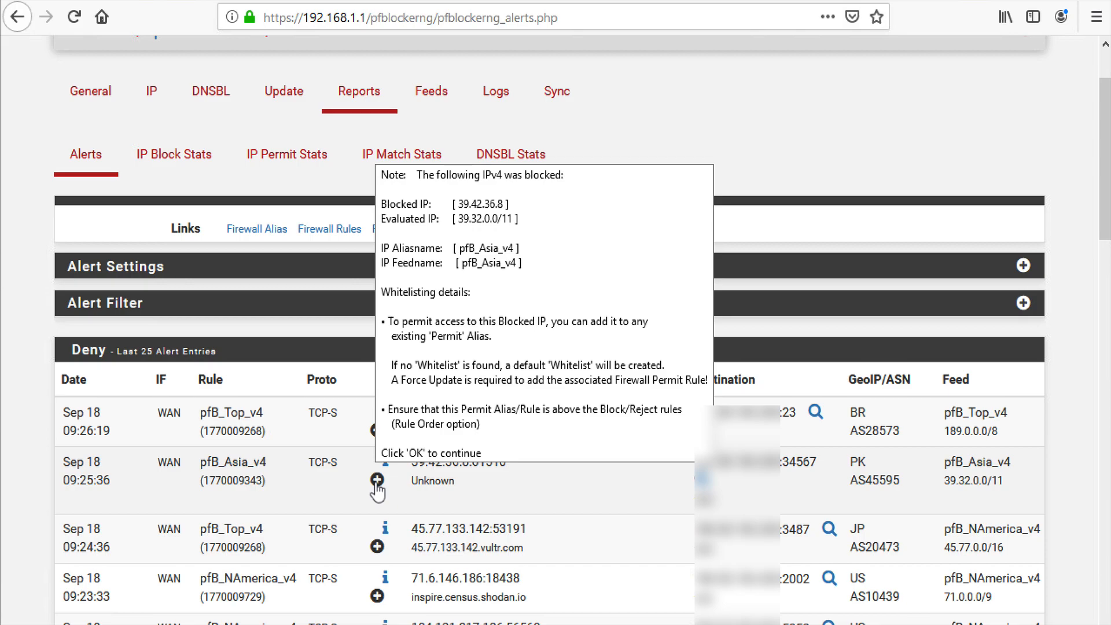
click(377, 481)
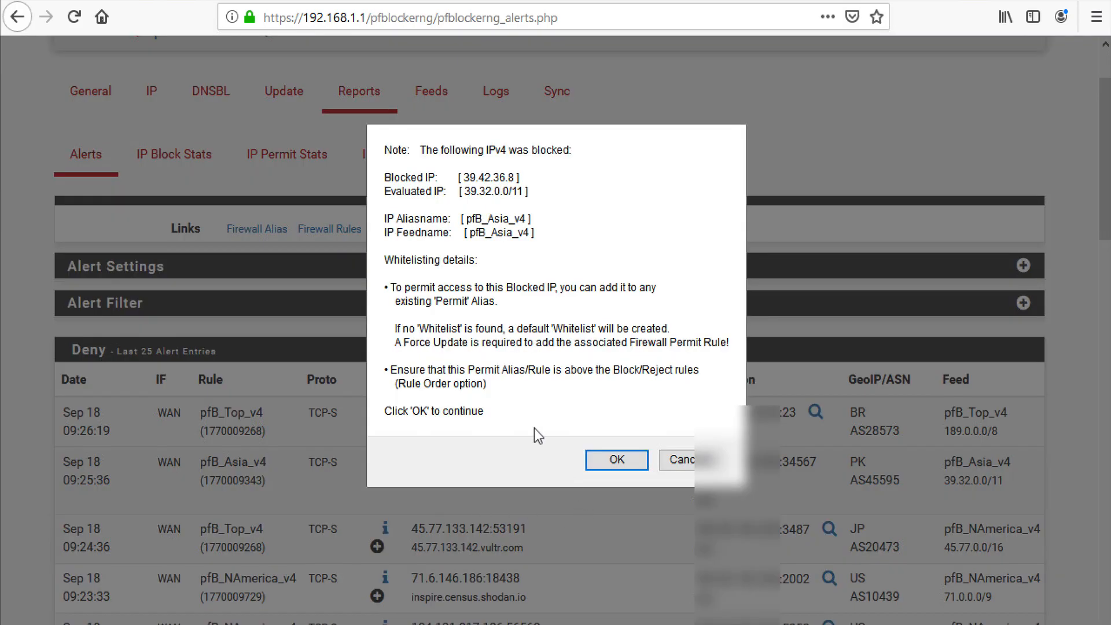
click(616, 460)
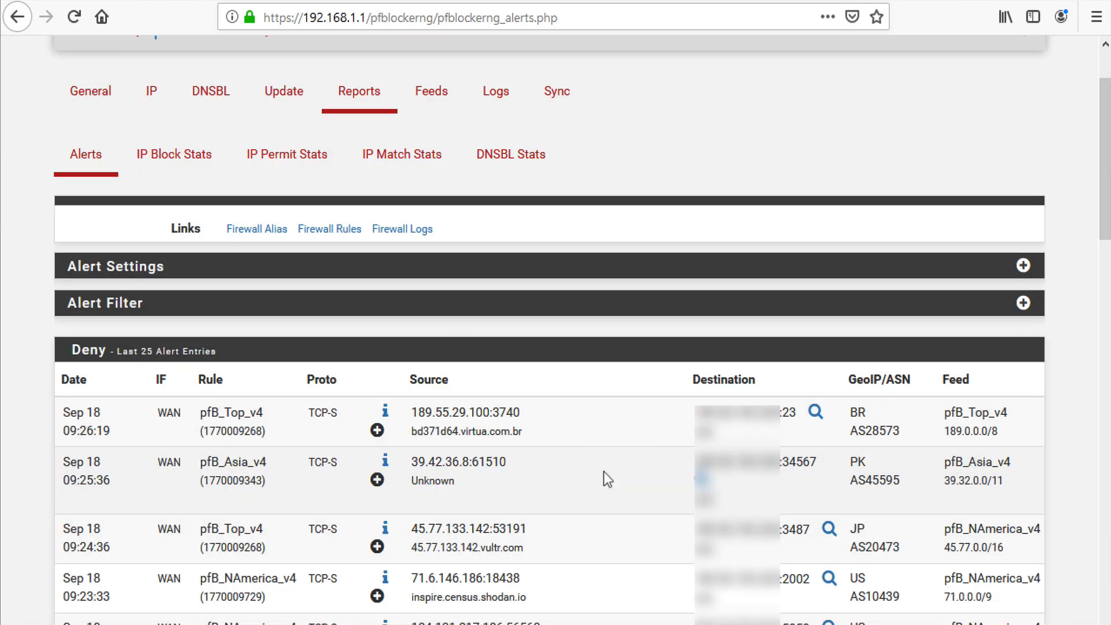
click(495, 160)
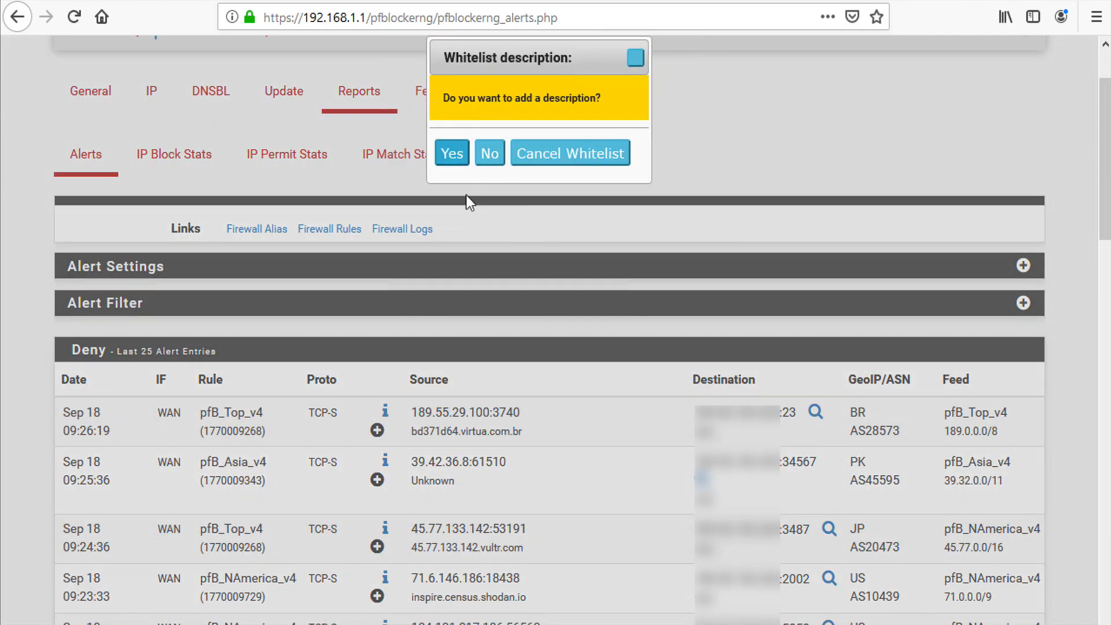
click(452, 155)
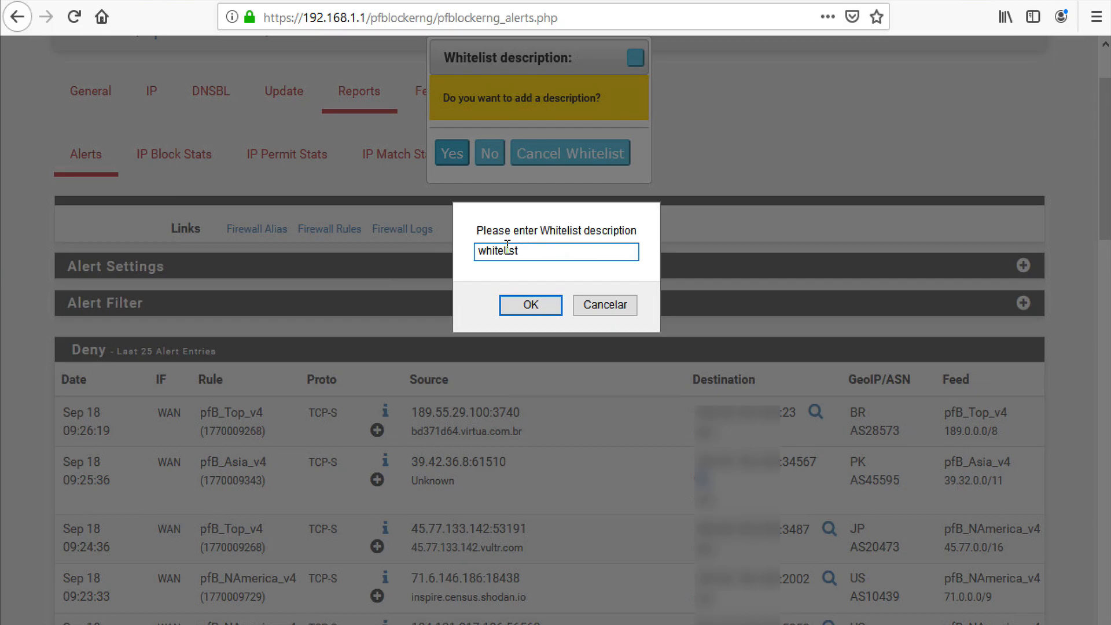
click(517, 305)
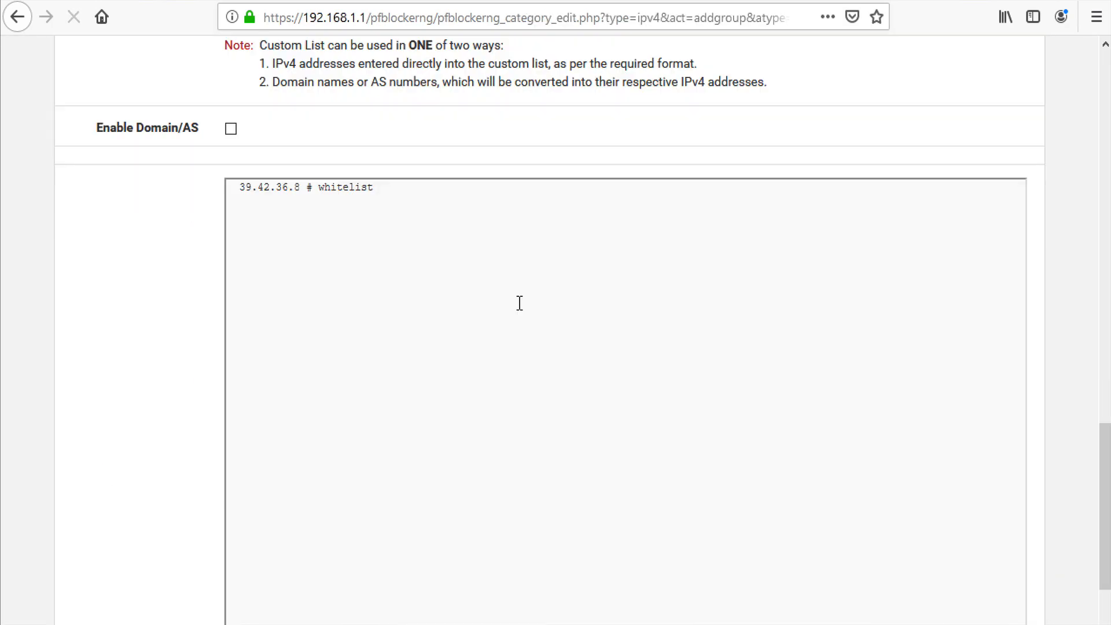
Replace the address in the Whitelist custom list with 127.1.7.7, set the list's action to Permit Inbound and save the IPv4 settings
drag(301, 181, 251, 181)
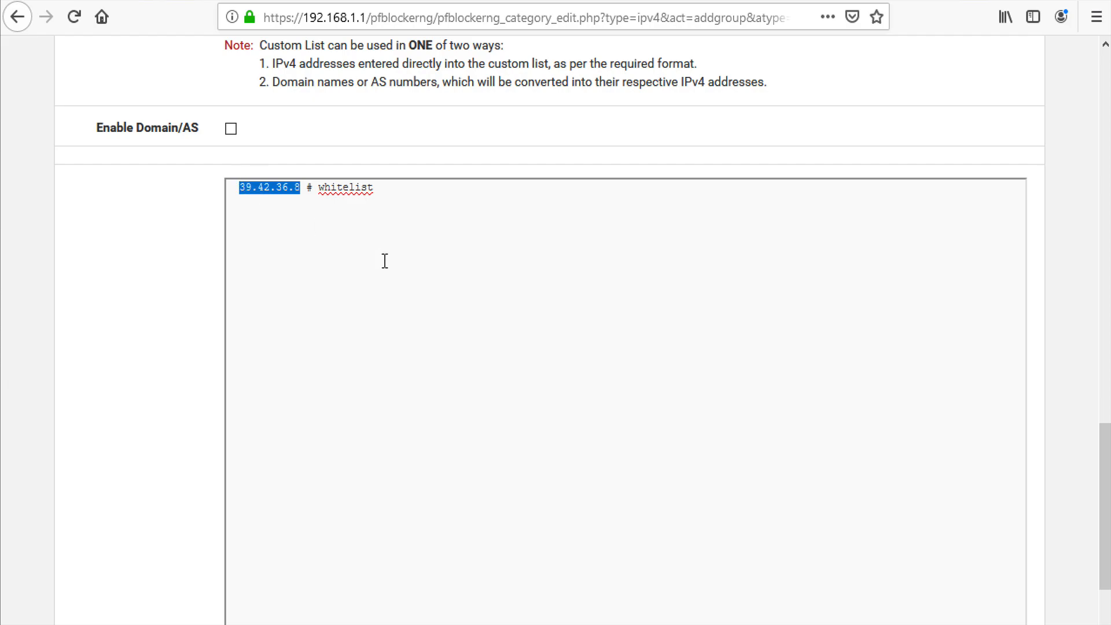
key(ctrl+v)
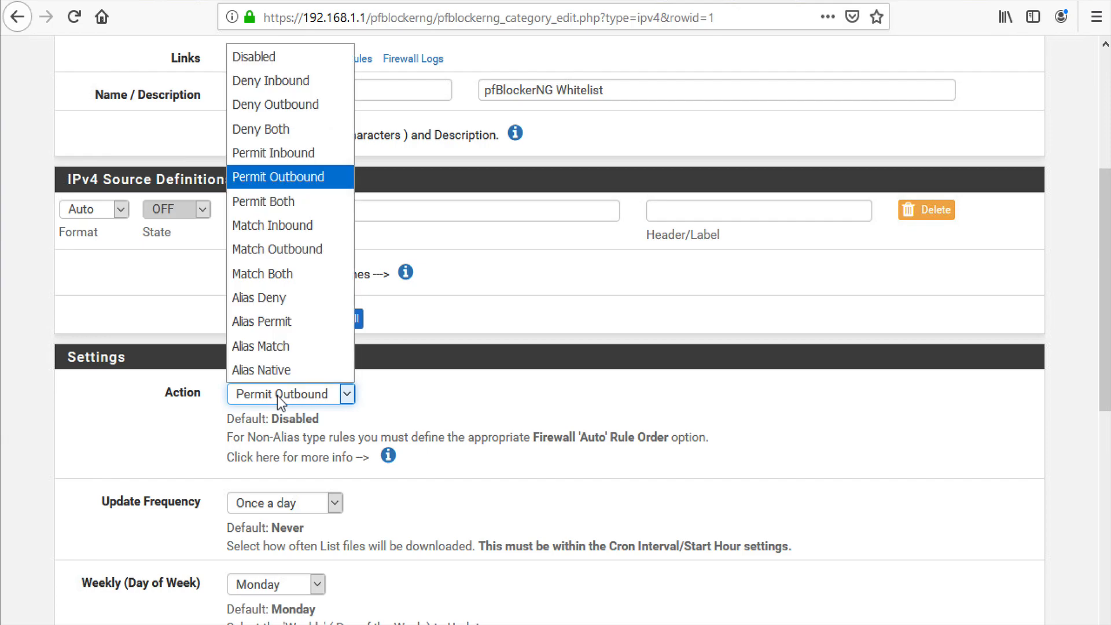
click(279, 154)
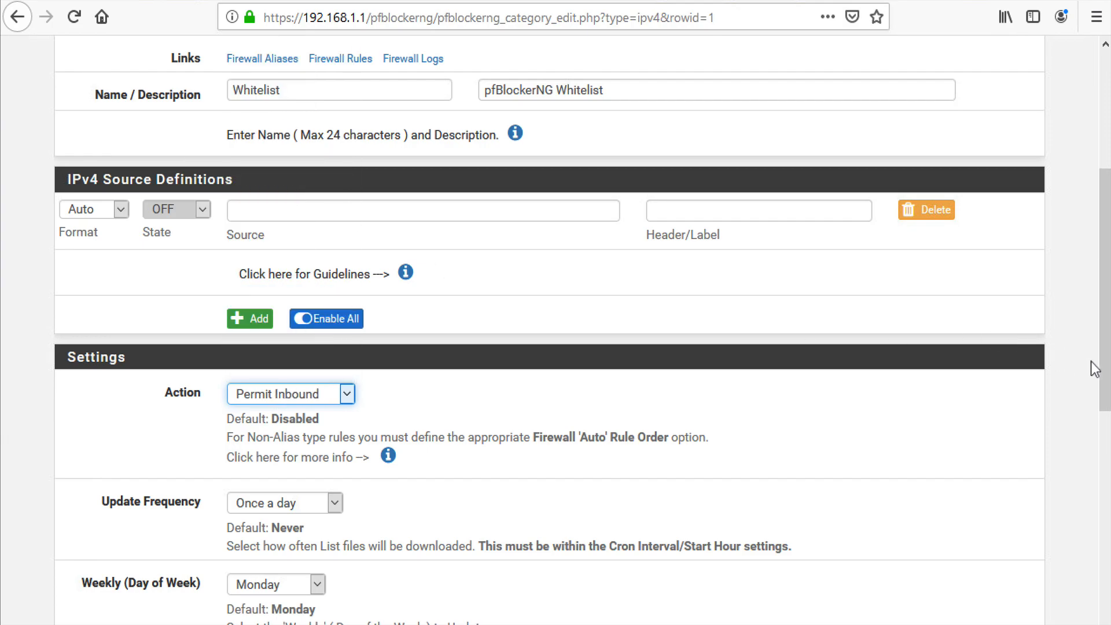
click(1105, 451)
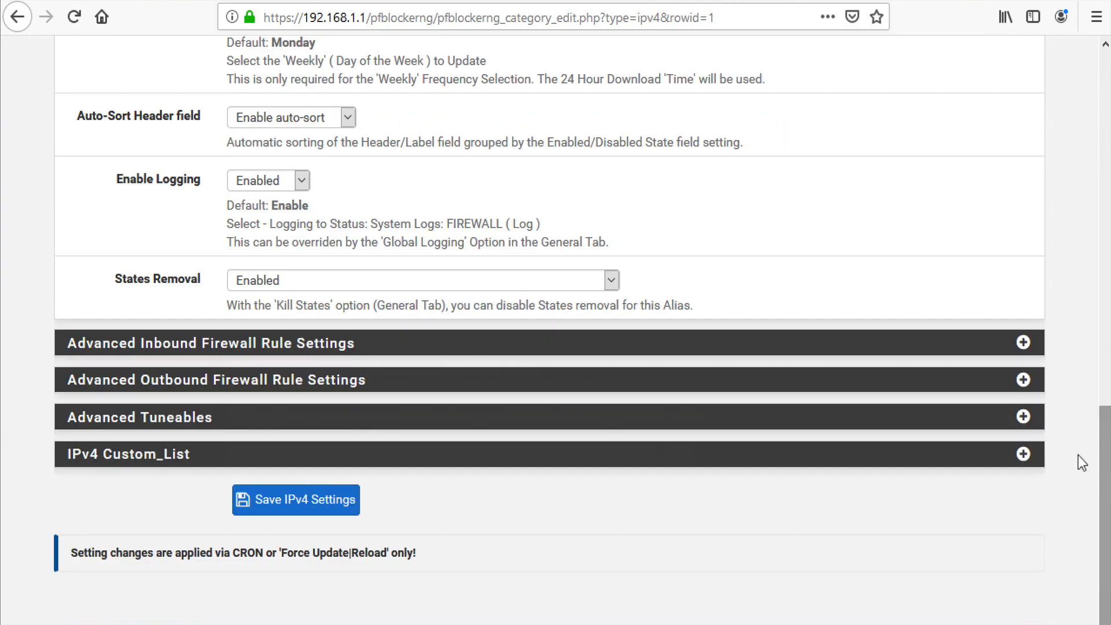
click(368, 503)
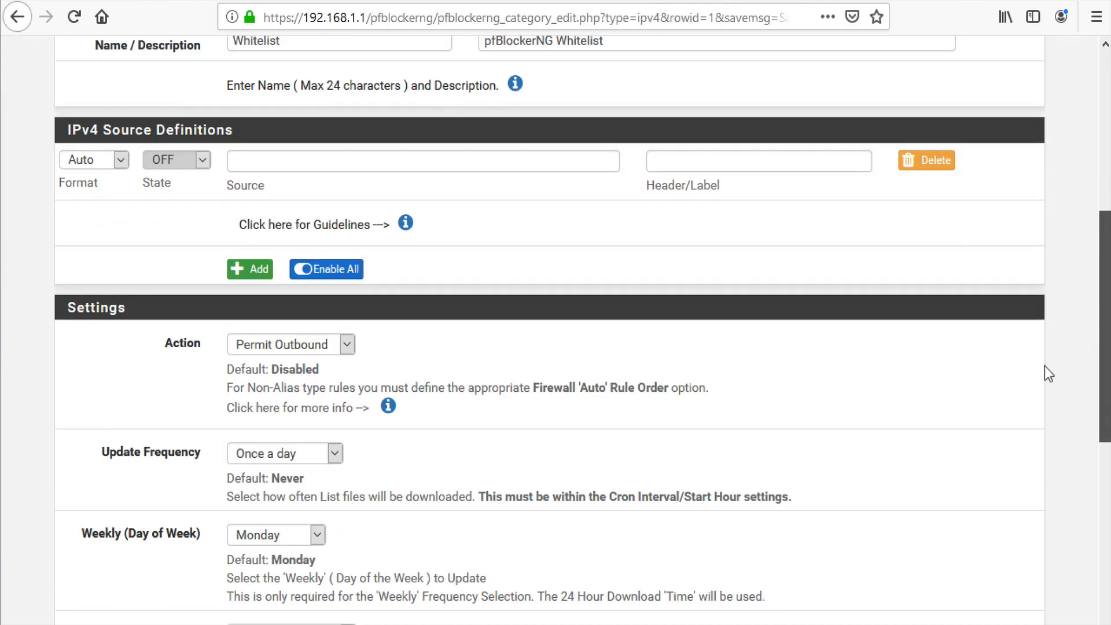
Add "200.200.200.200 # ip filial" and "200.200.200.201 # ip filial 2" to the Whitelist's IPv4 Custom_List and save the settings
scroll(1043, 365, down, 10)
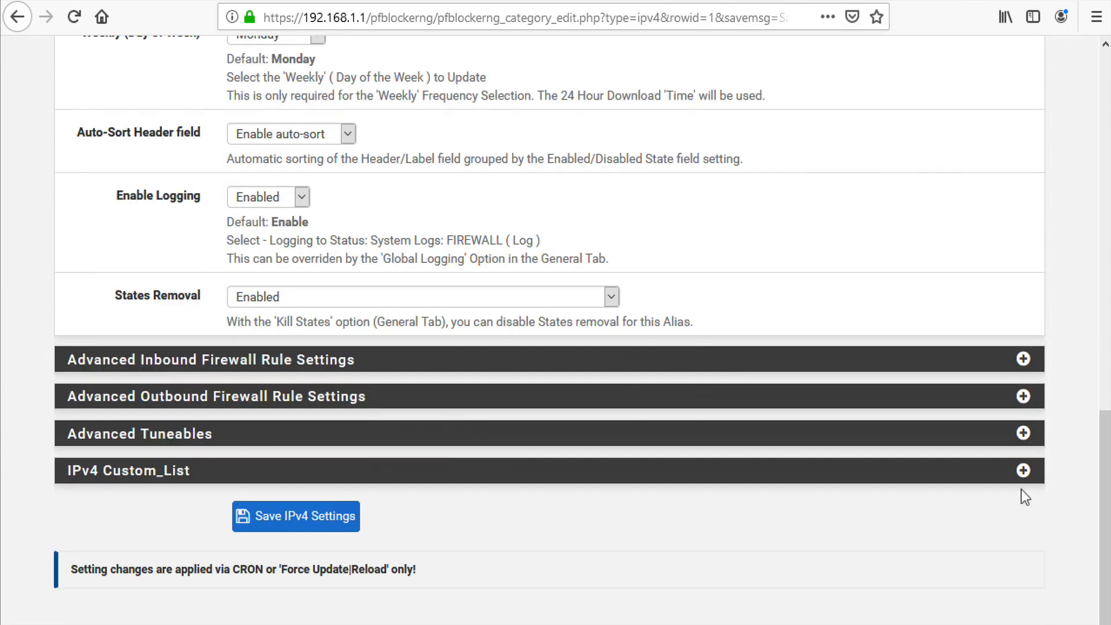
click(1023, 469)
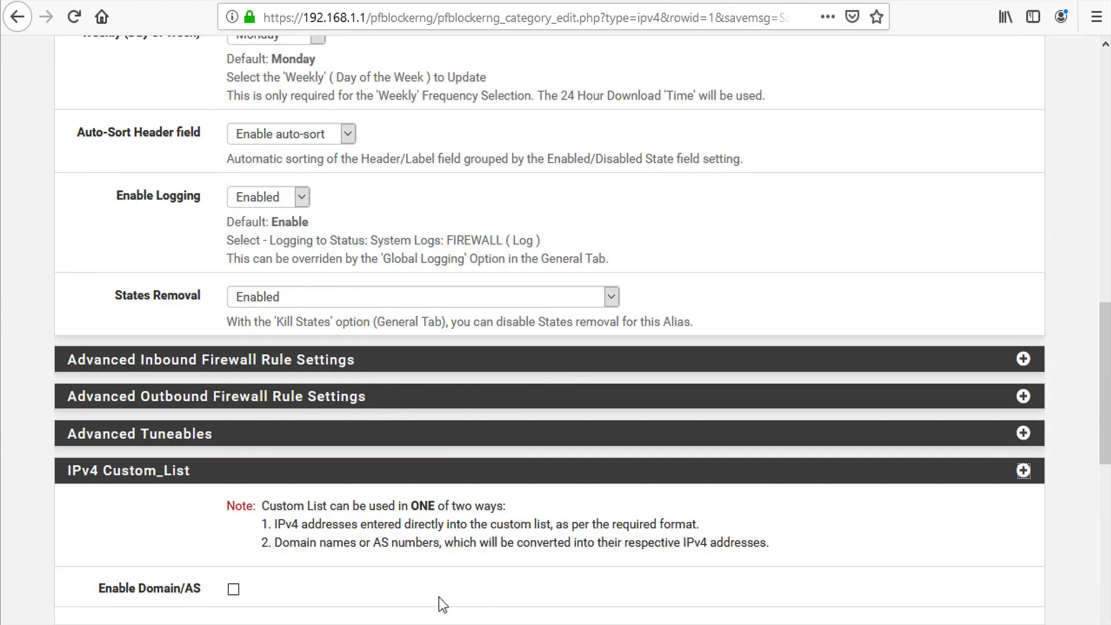
scroll(1105, 382, down, 2)
scroll(1105, 382, down, 4)
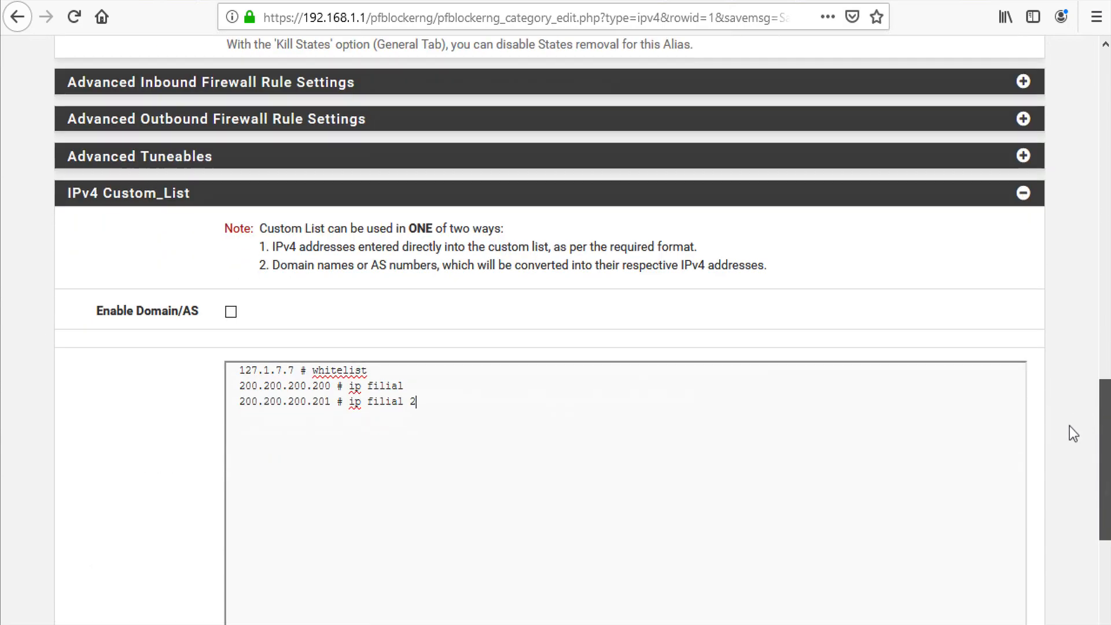
drag(1109, 447, 1056, 591)
click(295, 500)
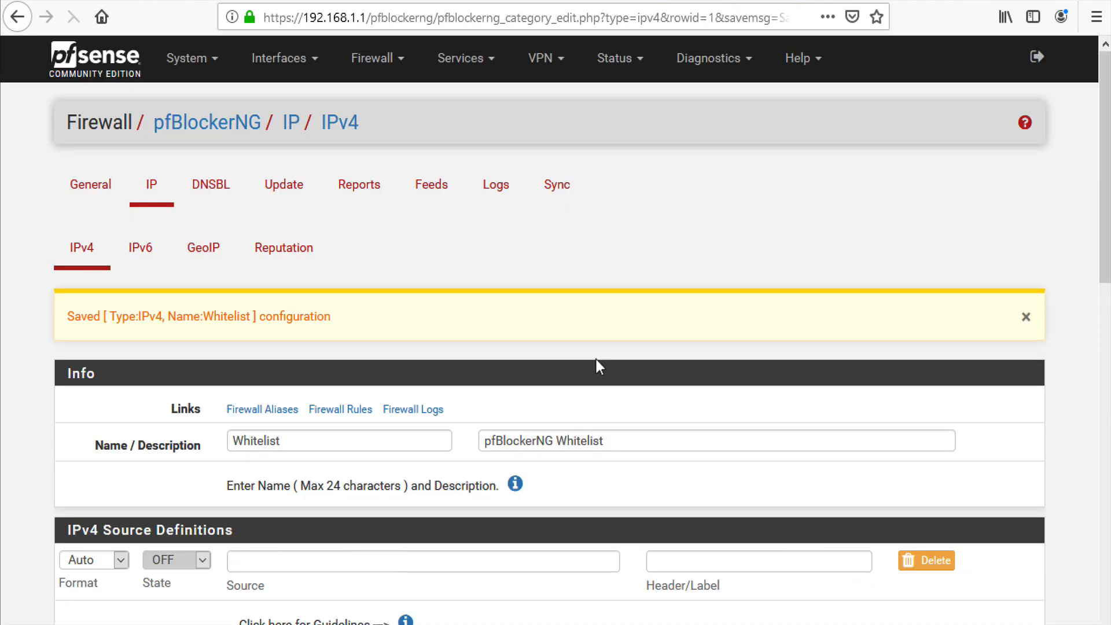
Set the Whitelist entry's action to Permit Inbound in the IPv4 Summary and save it
click(94, 258)
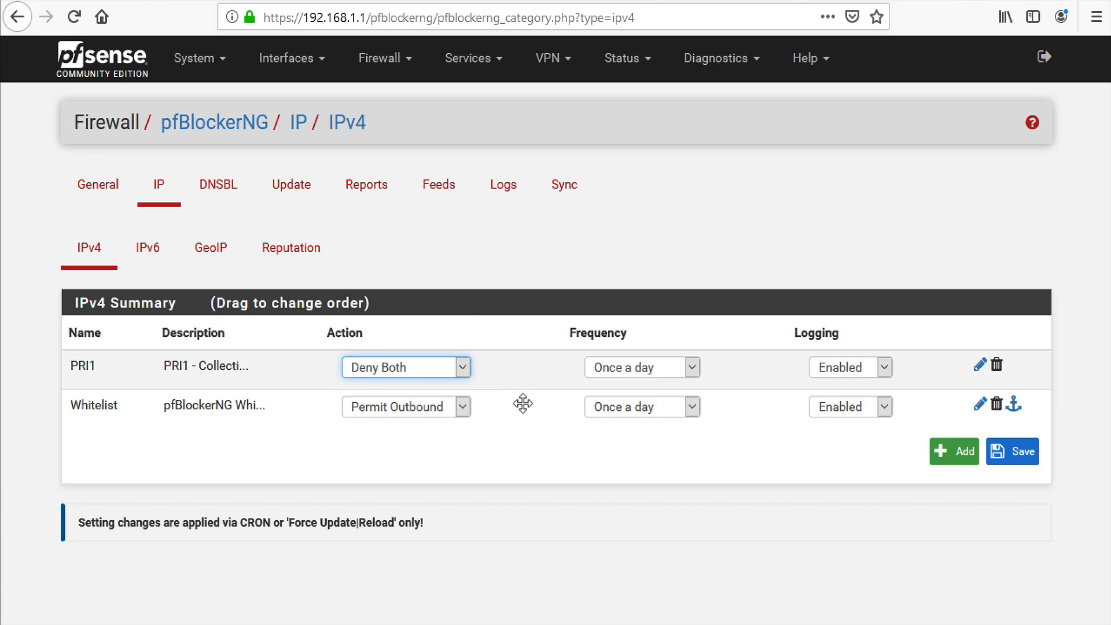
click(402, 412)
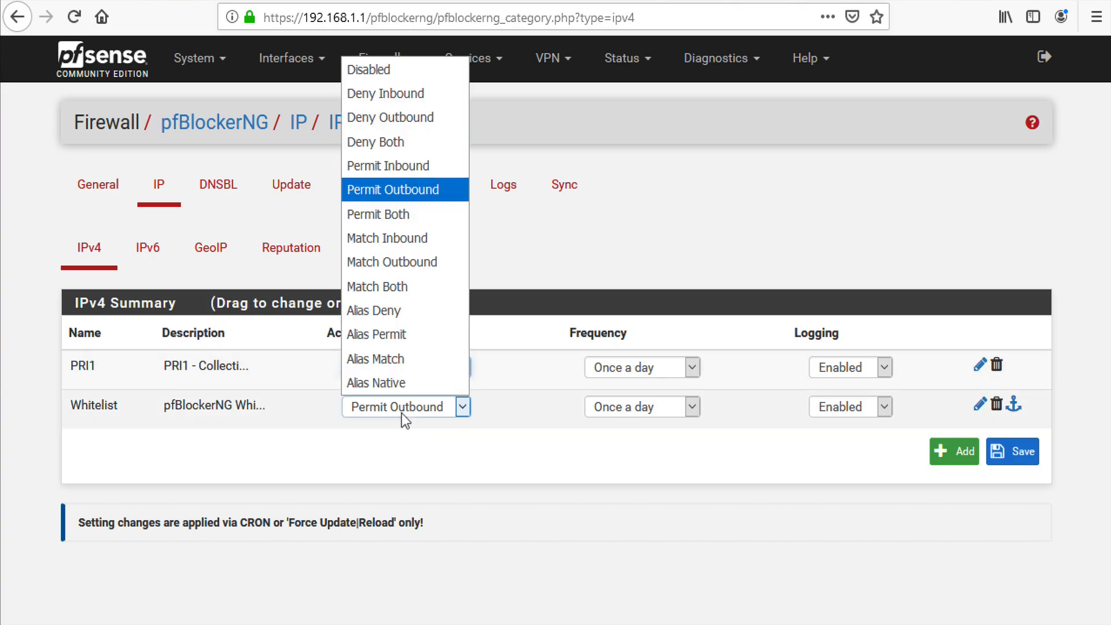
click(386, 167)
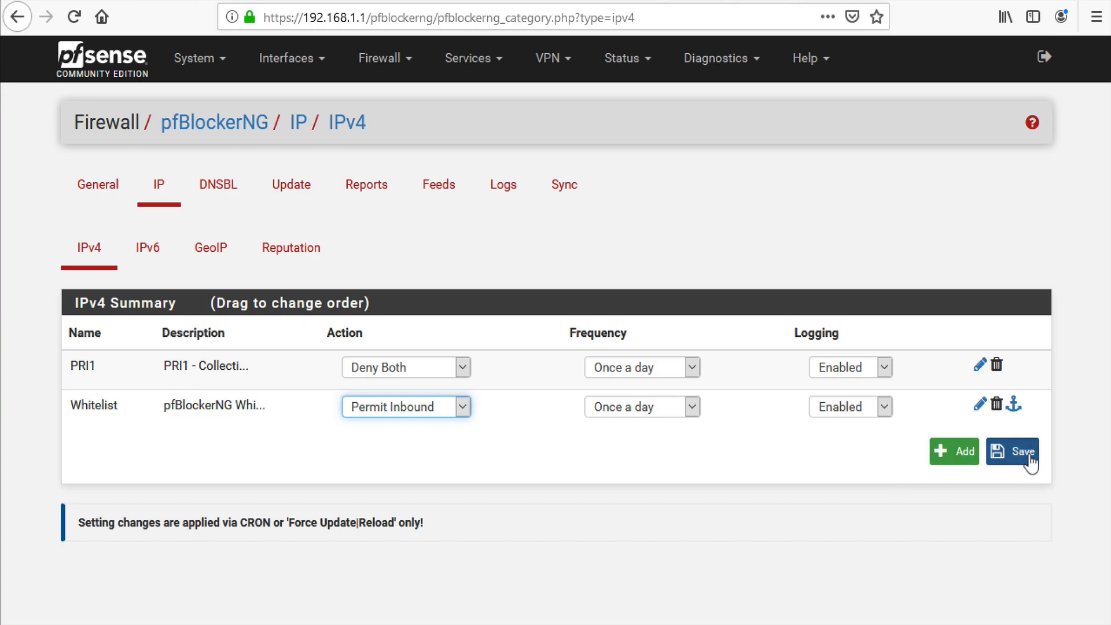
click(1012, 451)
click(549, 306)
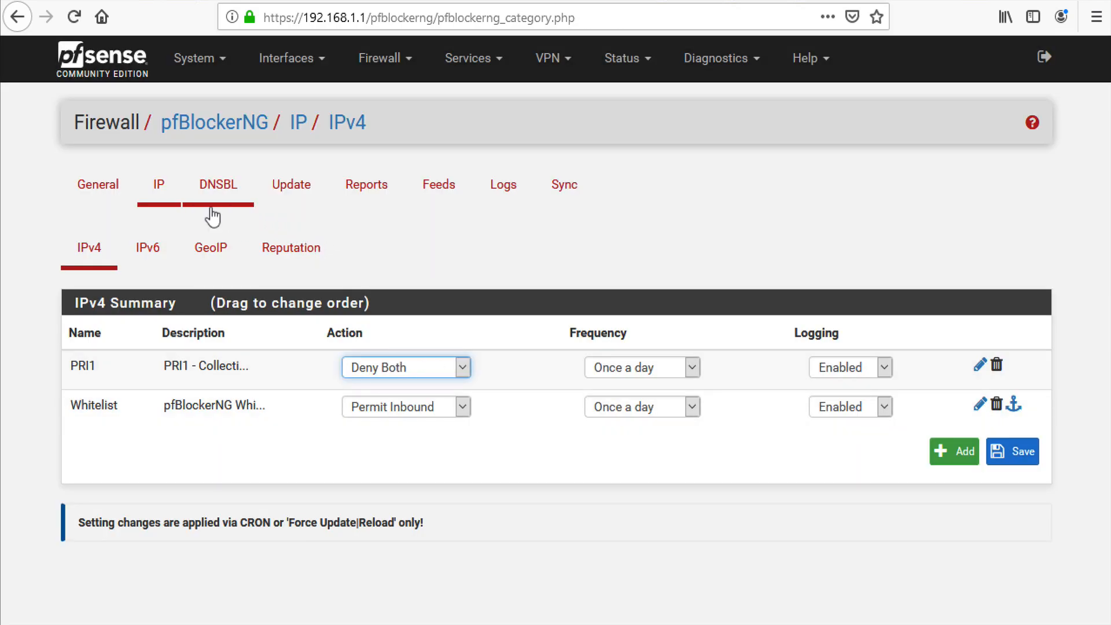
Run a Force Reload of the pfBlockerNG IP lists to apply the whitelist
click(289, 187)
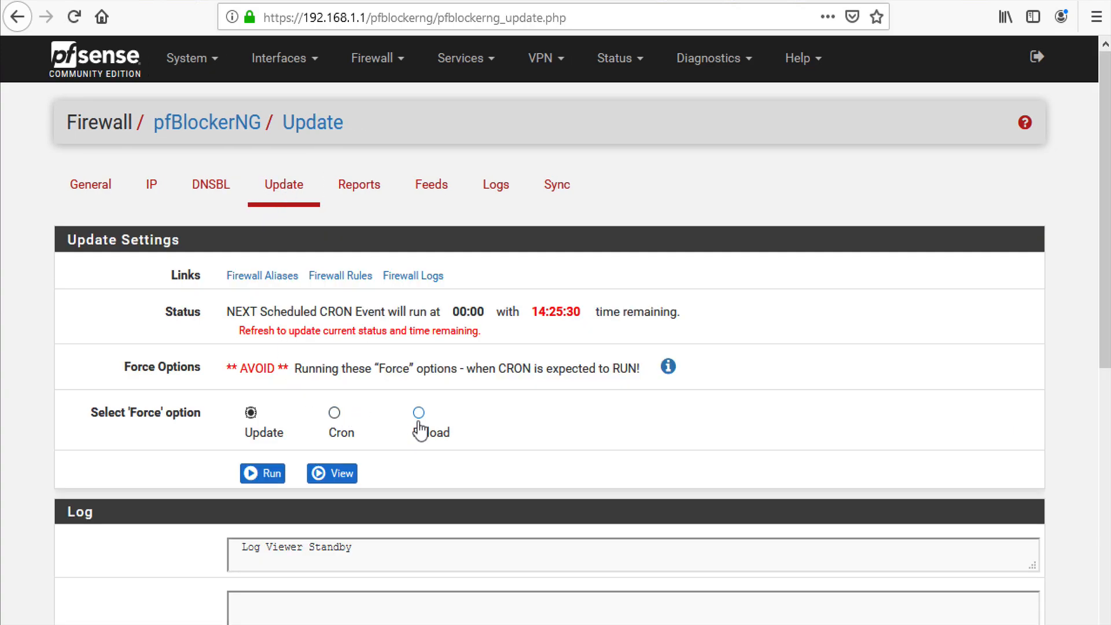
click(417, 428)
click(335, 473)
click(262, 532)
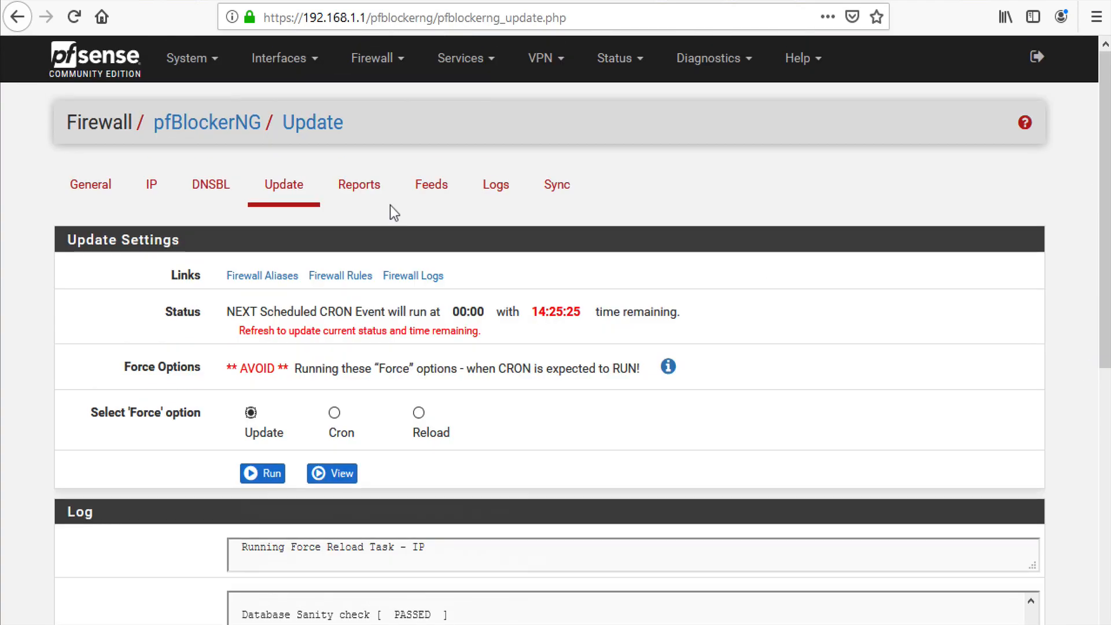
Open the WAN firewall rules and check the position and state details of the pfB_Whitelist_v4 auto rule
click(397, 56)
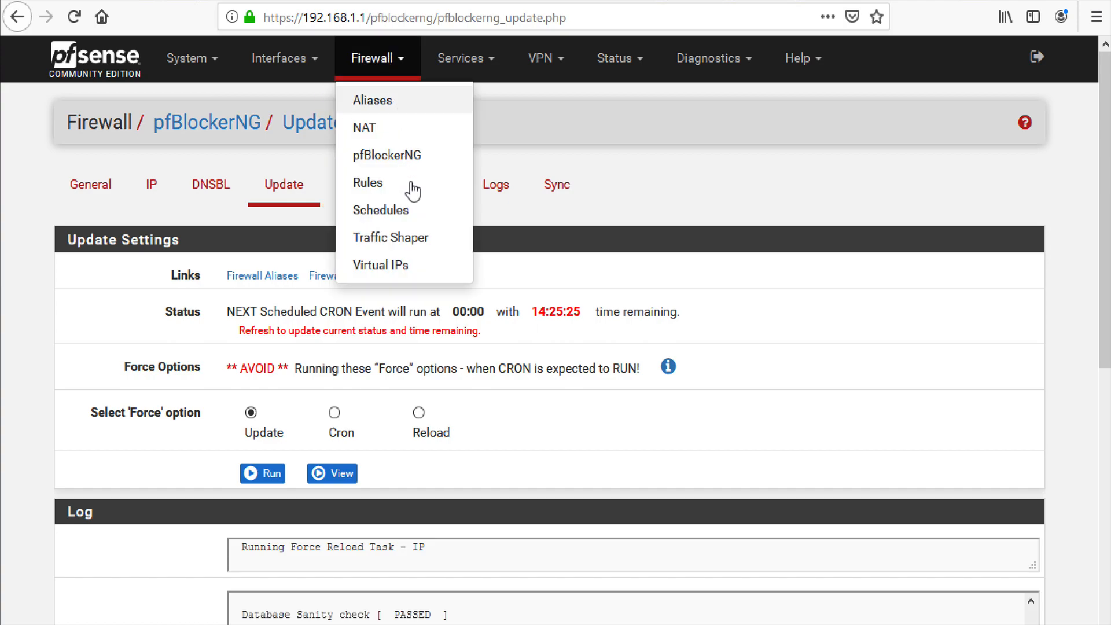
click(579, 211)
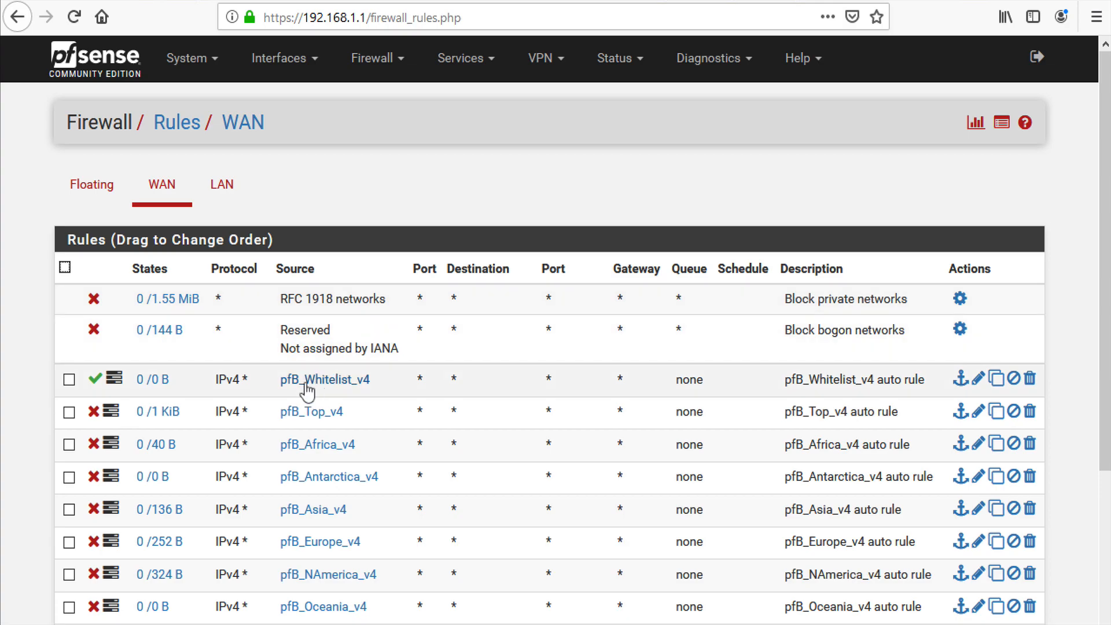
mouse_move(146, 392)
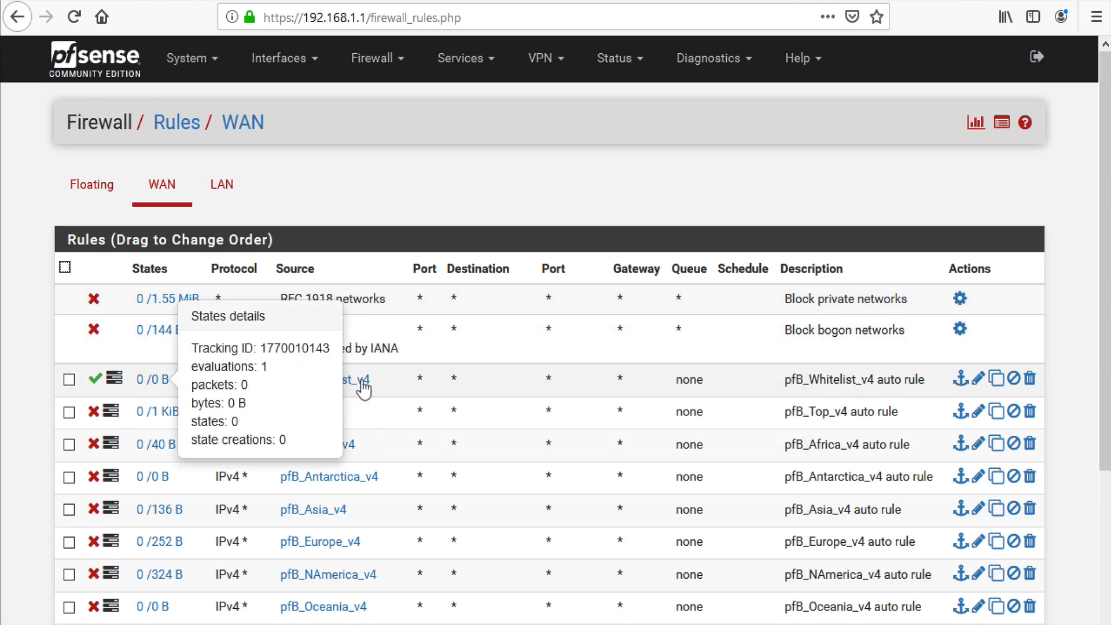
mouse_move(362, 386)
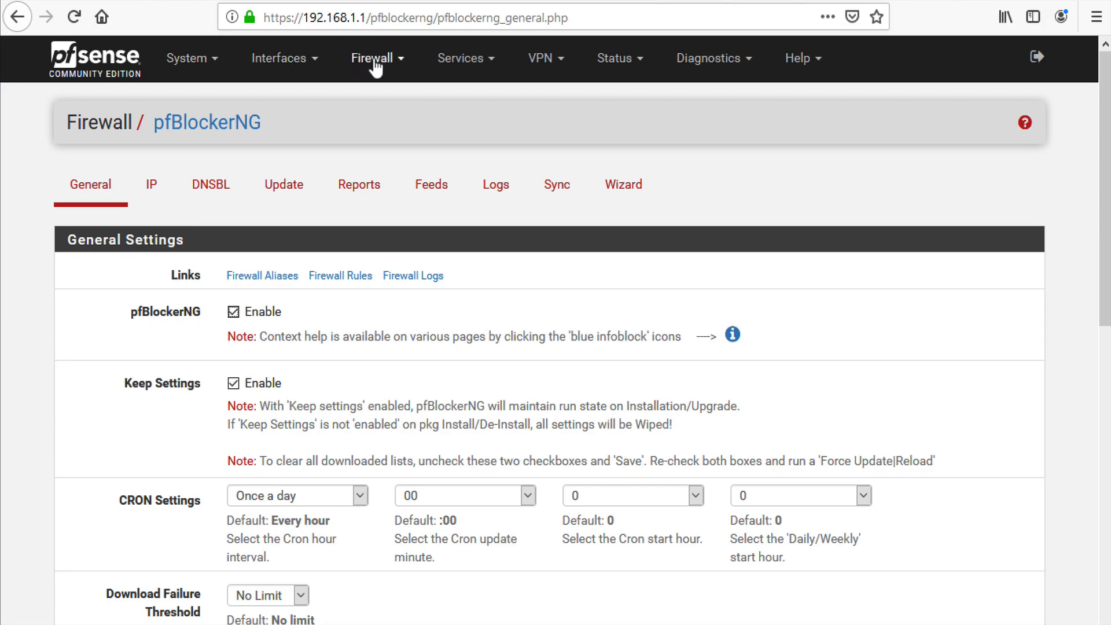
Review the latest Deny entries in the pfBlockerNG Alerts report and examine the IP Block Stats for top inbound source IPs
click(356, 188)
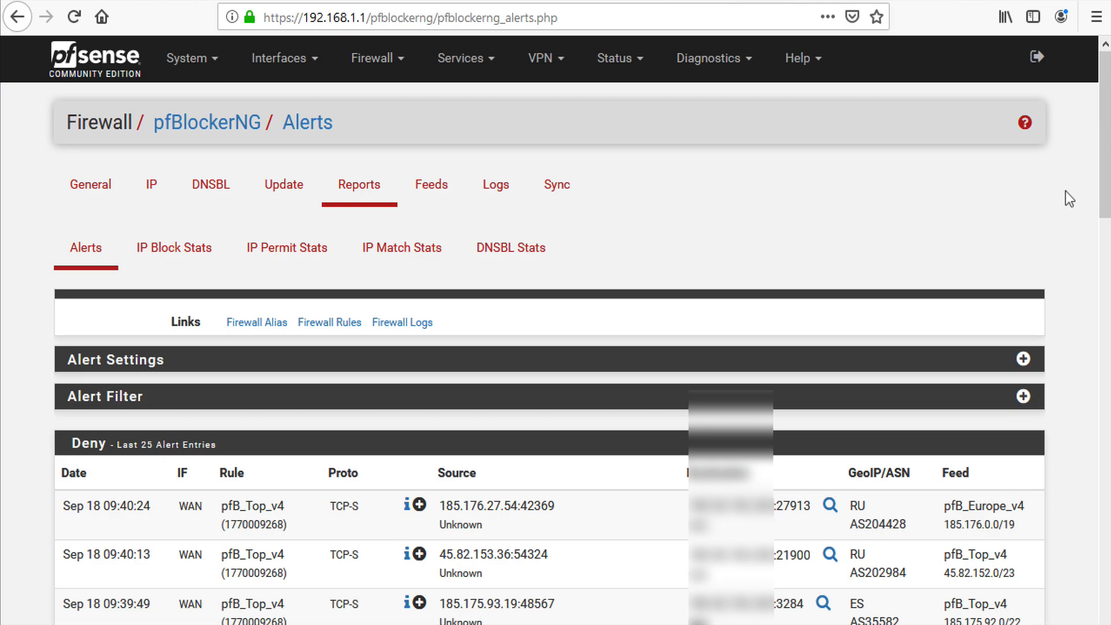
drag(1101, 156, 1096, 188)
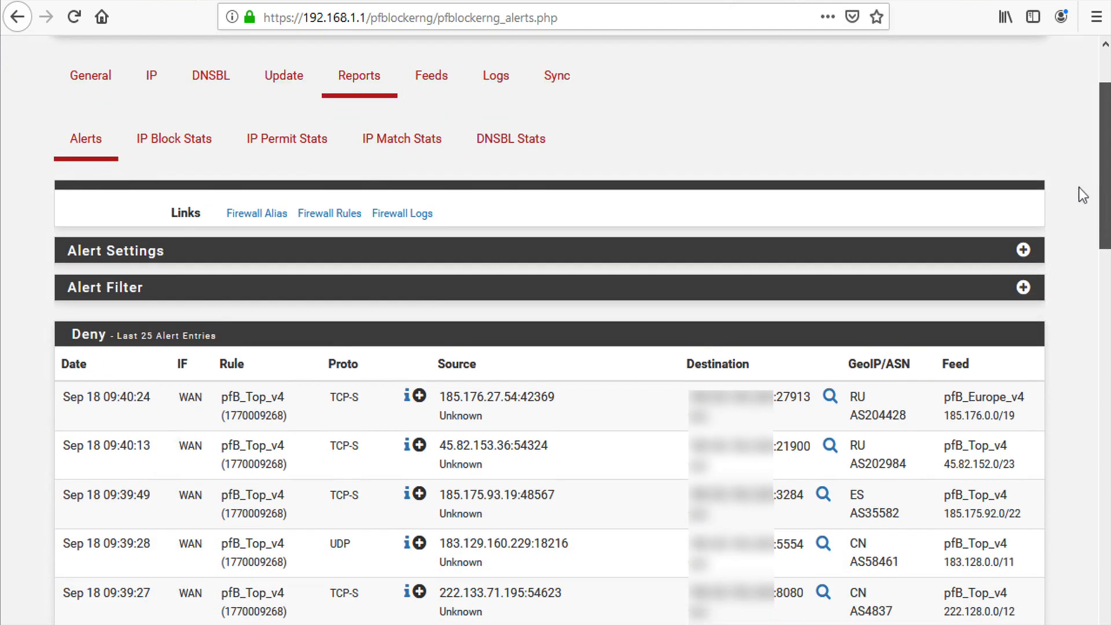
click(193, 144)
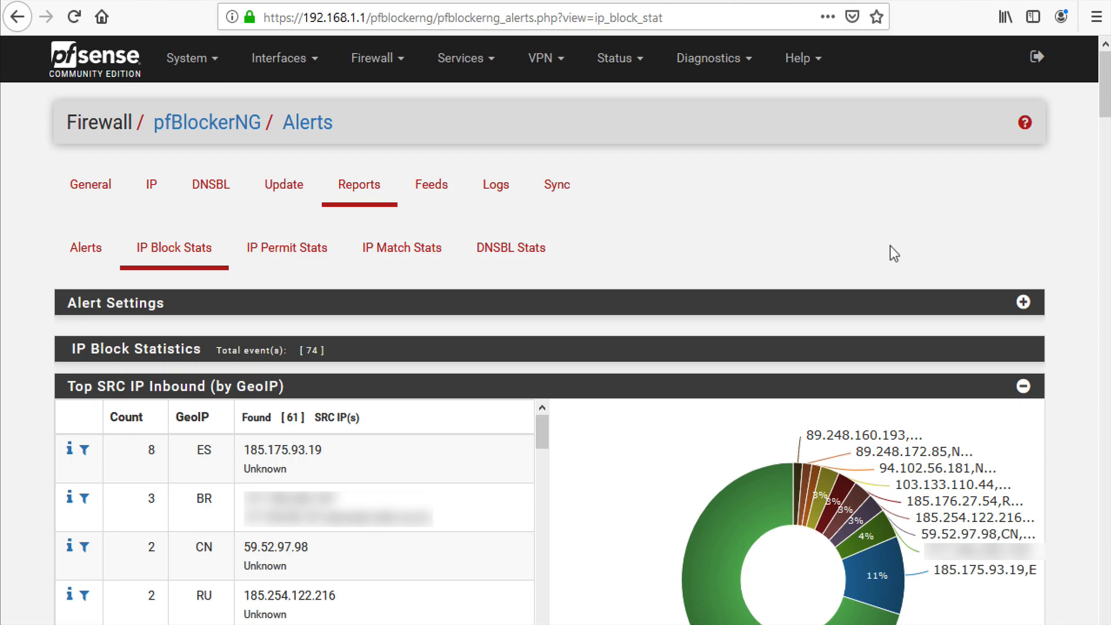
scroll(894, 254, down, 3)
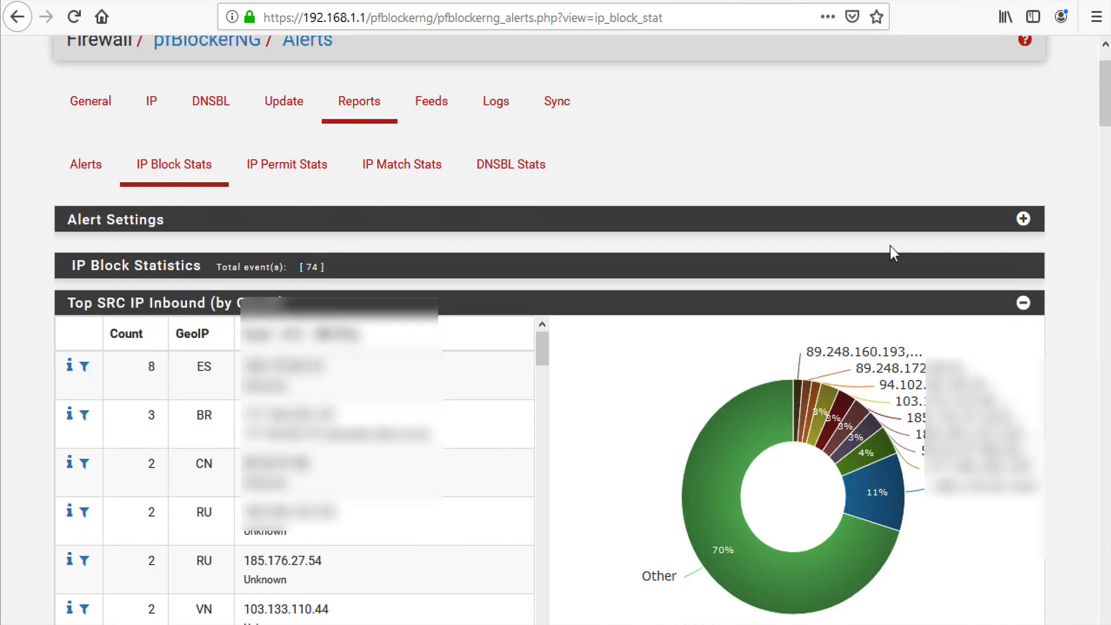
Examine the IP Block Stats for top inbound sources, destination ports, GeoIP countries and ASNs
scroll(891, 249, down, 3)
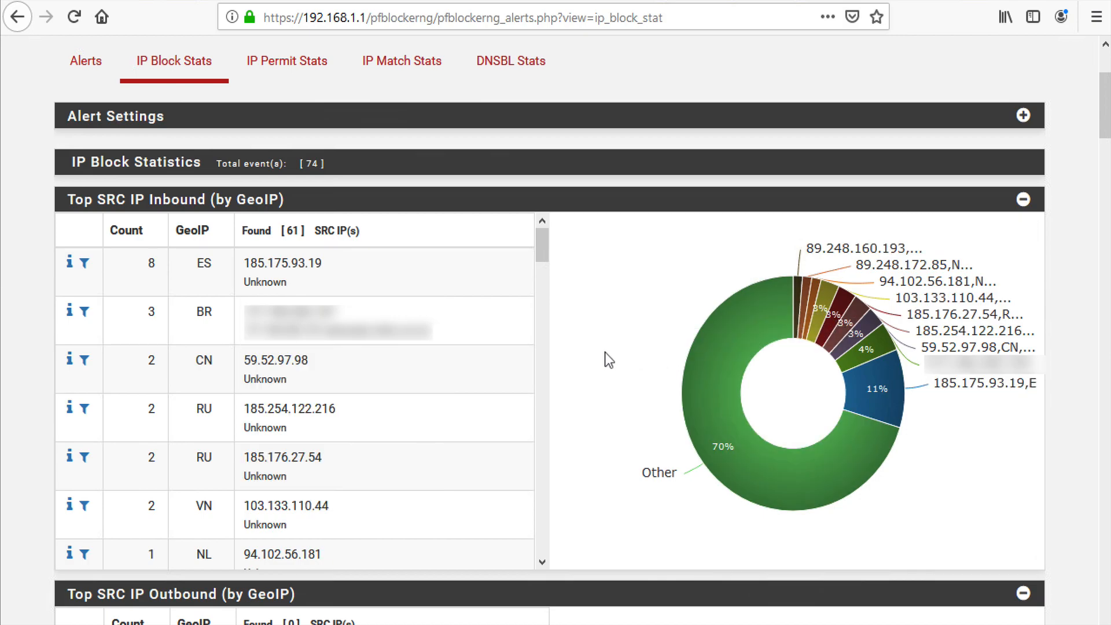
scroll(669, 405, down, 10)
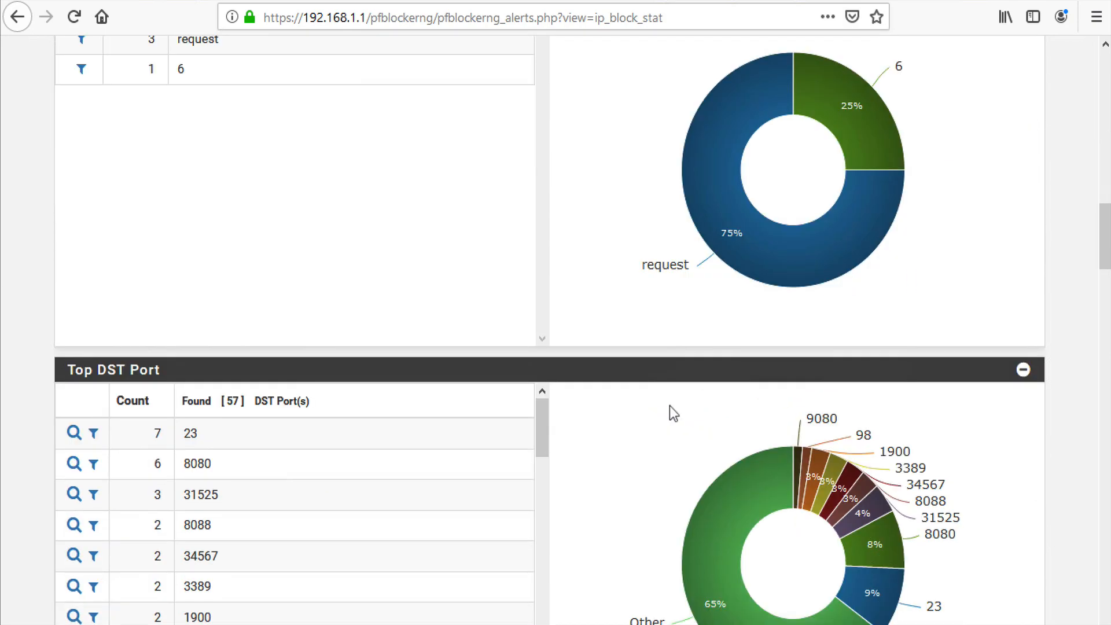
scroll(671, 412, down, 3)
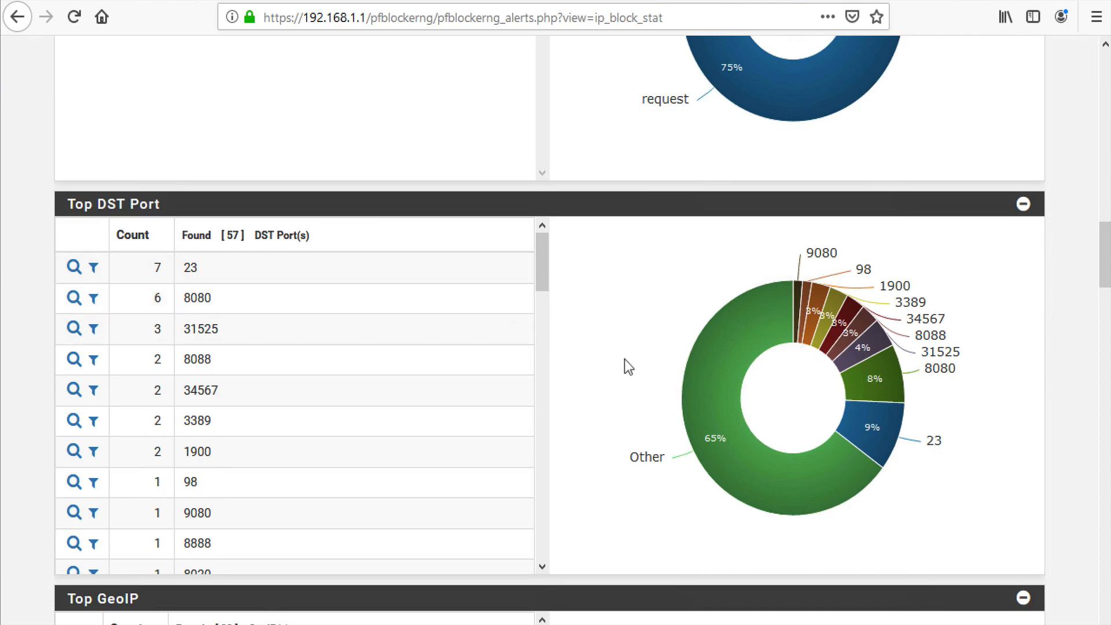
scroll(624, 359, down, 5)
scroll(625, 379, down, 2)
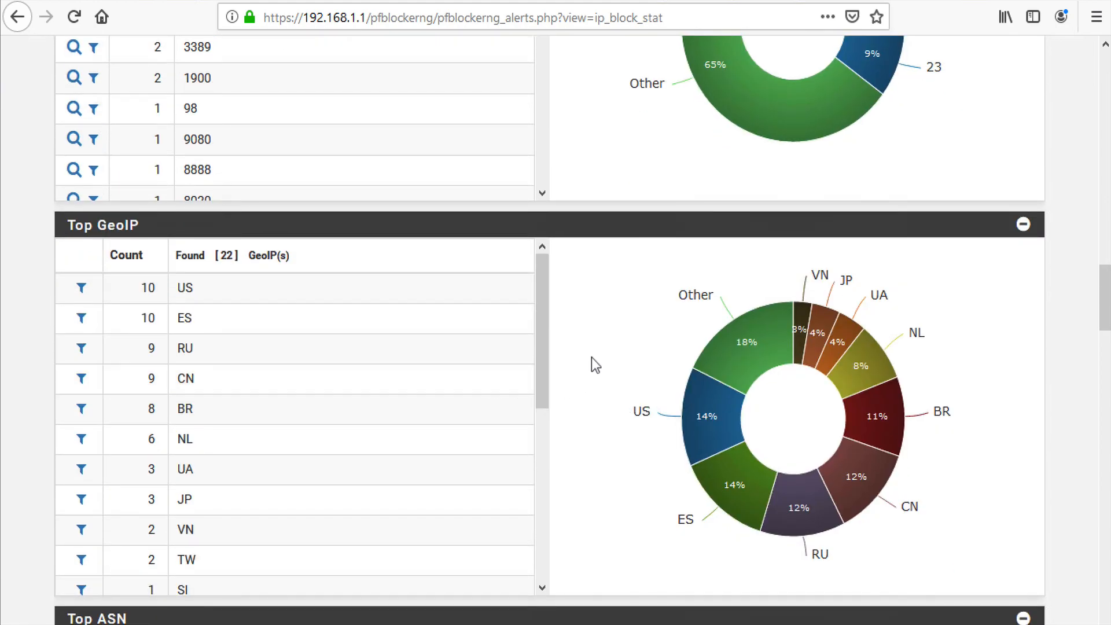
scroll(591, 358, down, 6)
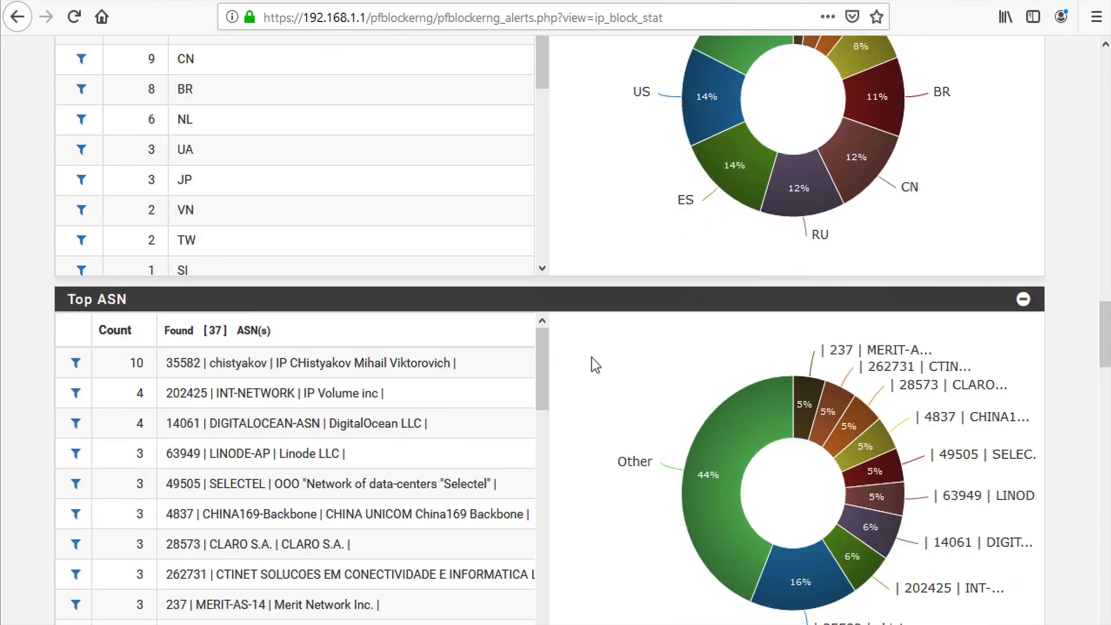
scroll(591, 356, down, 3)
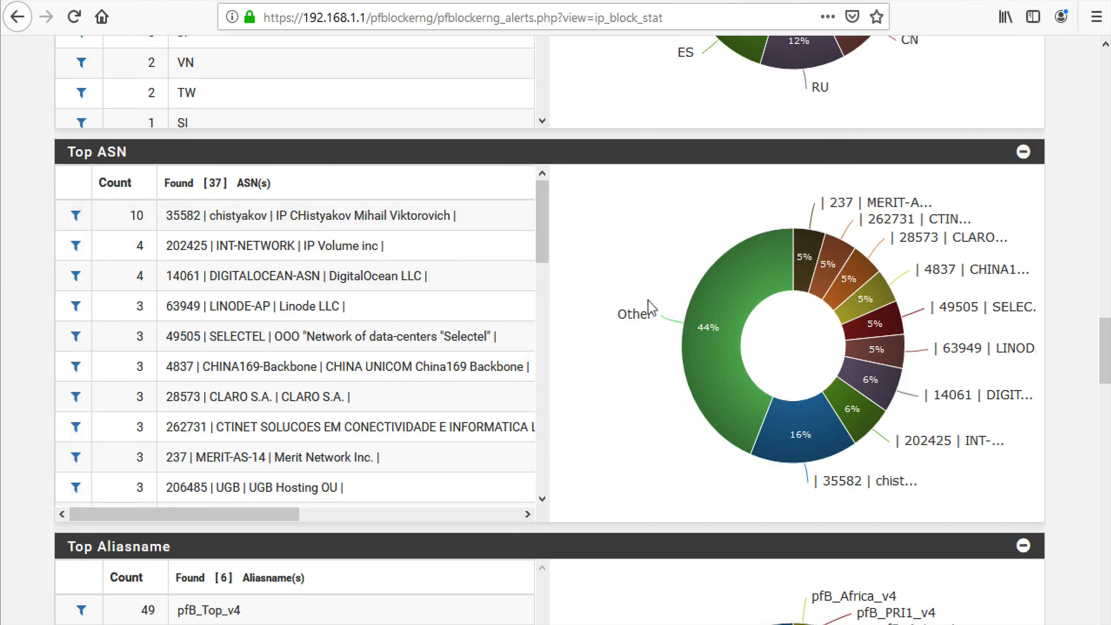
Review the Top Aliasname, Top Feed, Top Interface and Top Protocol breakdowns in the IP Block Stats
scroll(622, 405, down, 7)
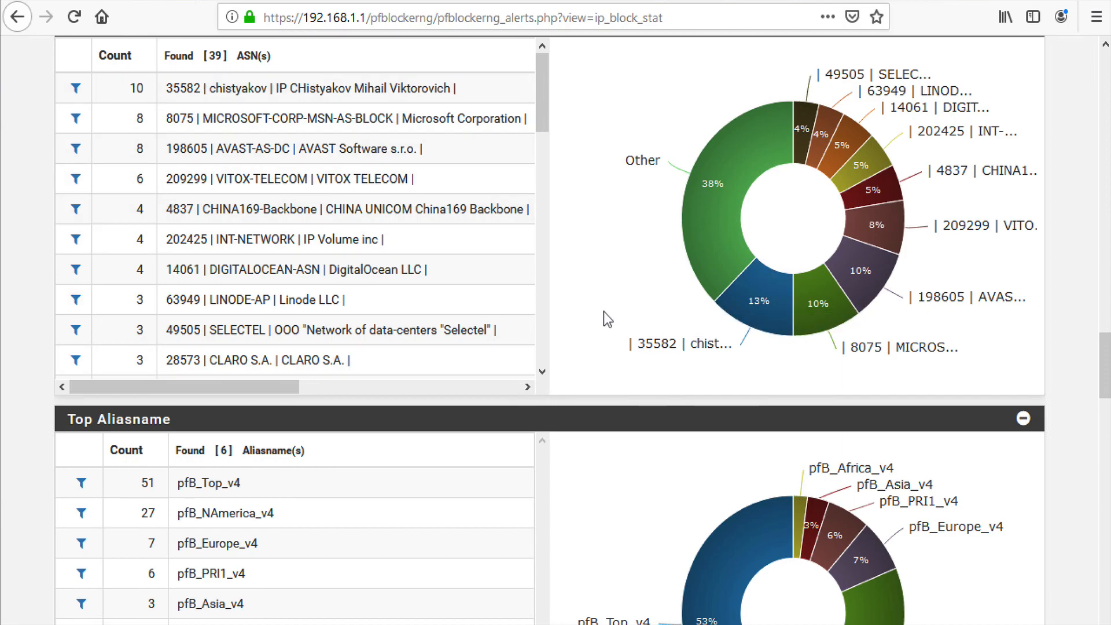
scroll(602, 311, down, 3)
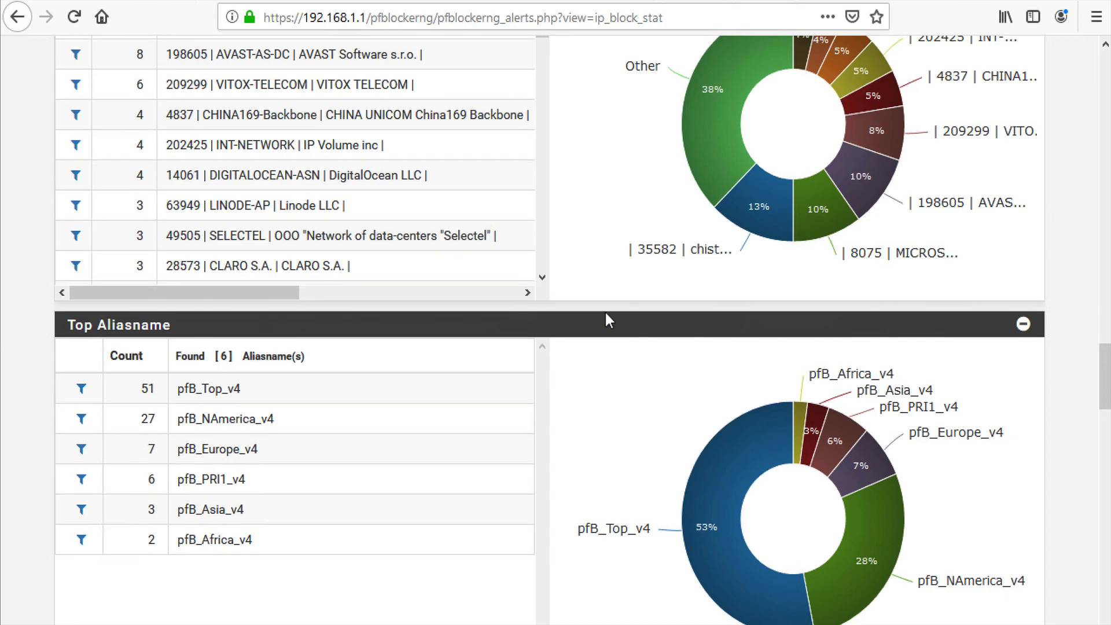
scroll(605, 317, down, 6)
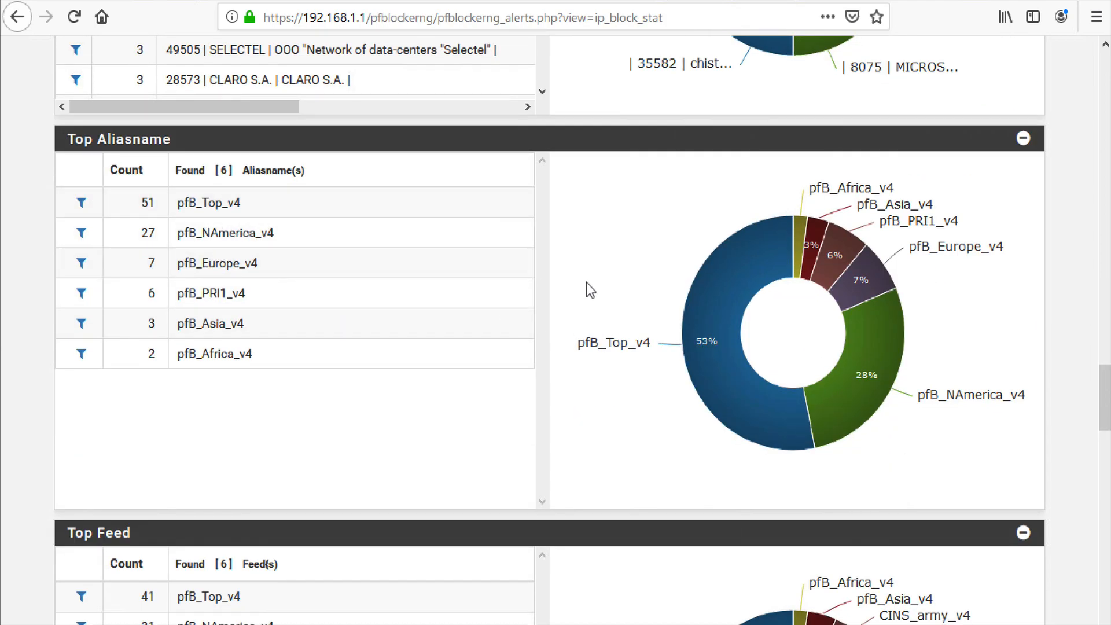
scroll(585, 282, down, 6)
scroll(532, 366, down, 9)
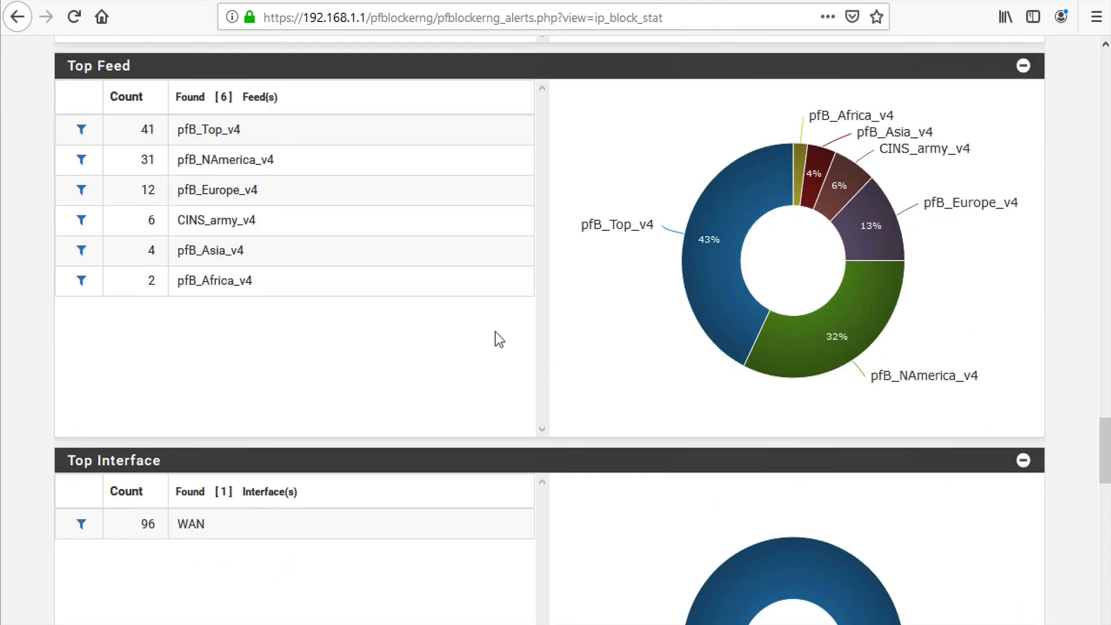
scroll(495, 331, down, 6)
scroll(514, 333, down, 6)
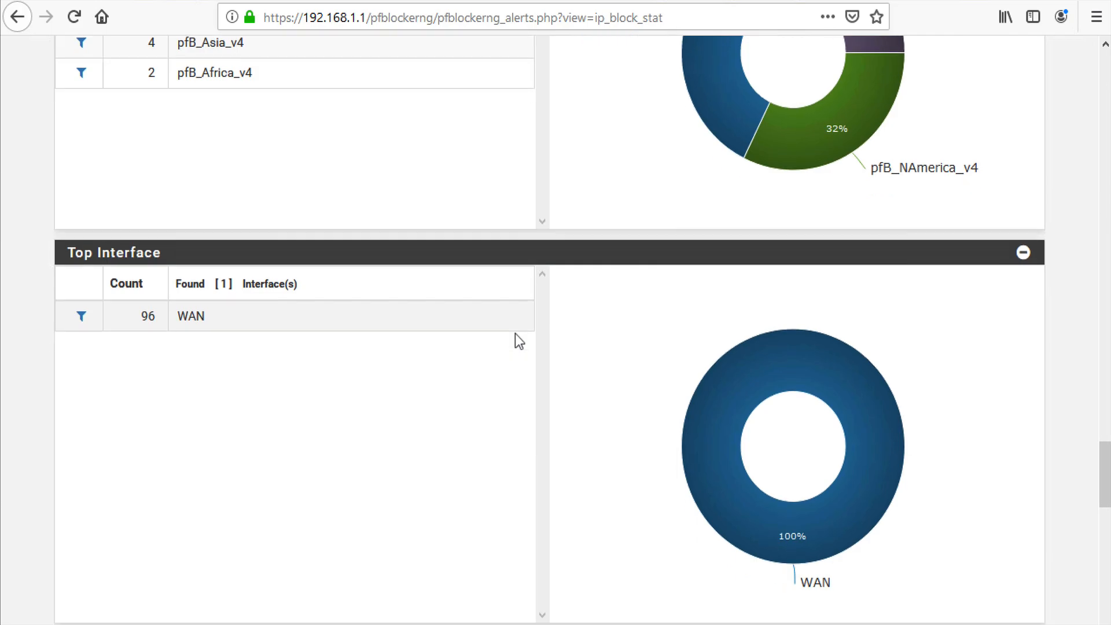
scroll(515, 333, down, 6)
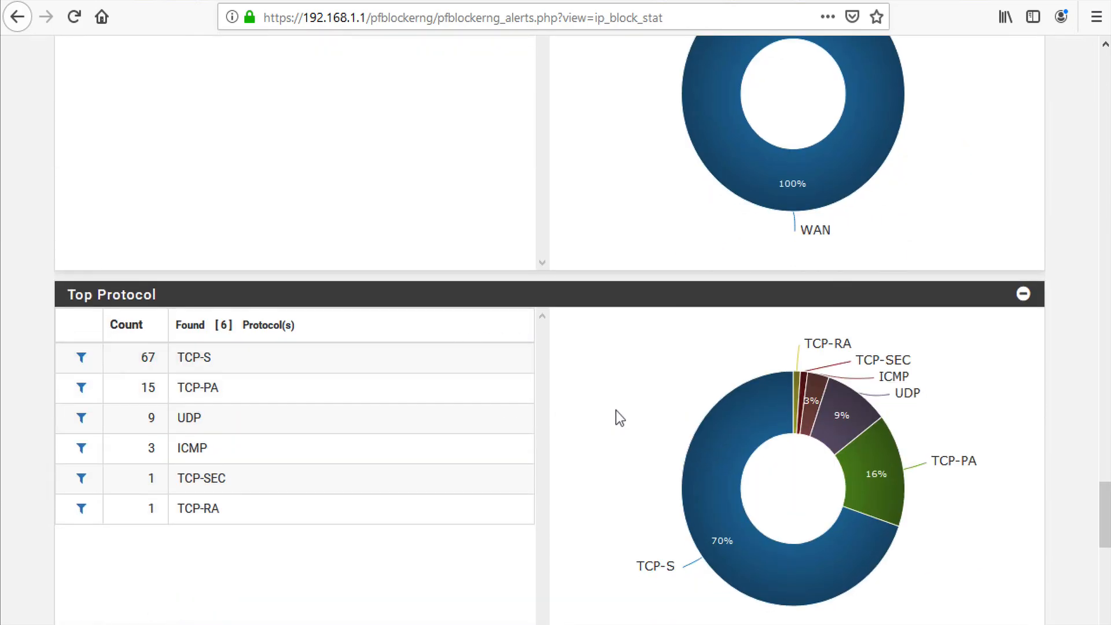
scroll(615, 412, up, 15)
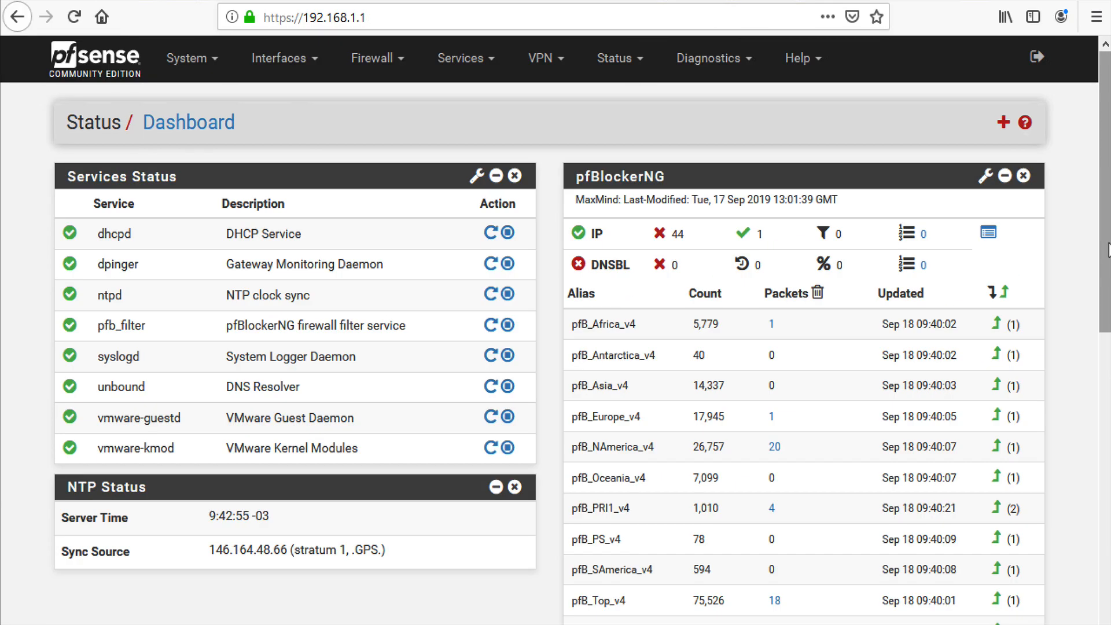
Check the pfBlockerNG widget on the Status Dashboard for blocked and permitted packets and the per-alias packet counts
scroll(1106, 253, down, 1)
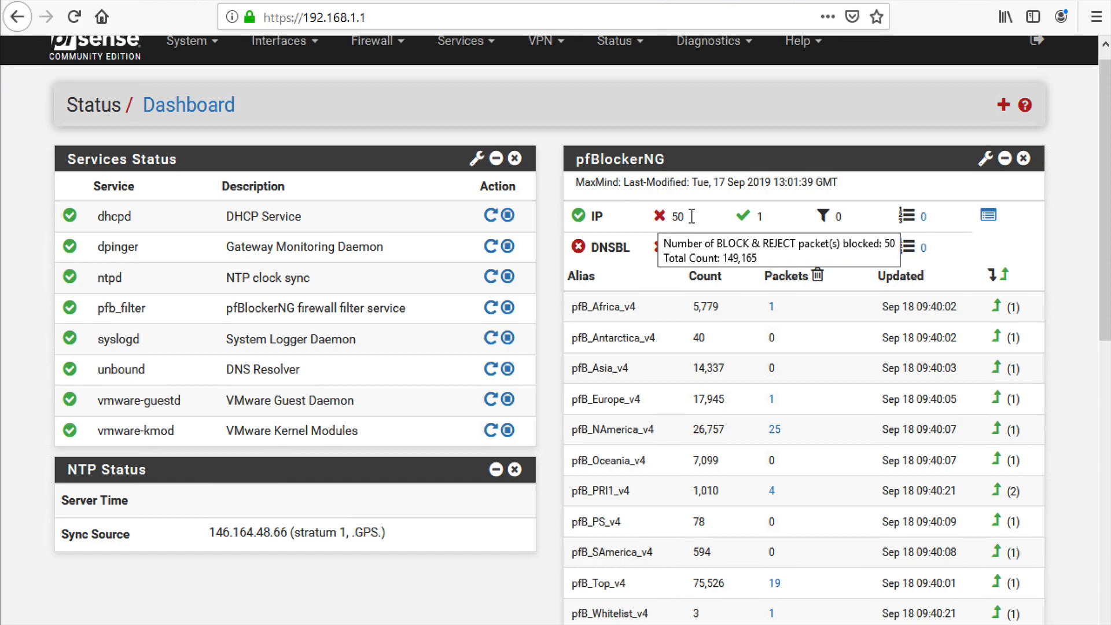
mouse_move(746, 225)
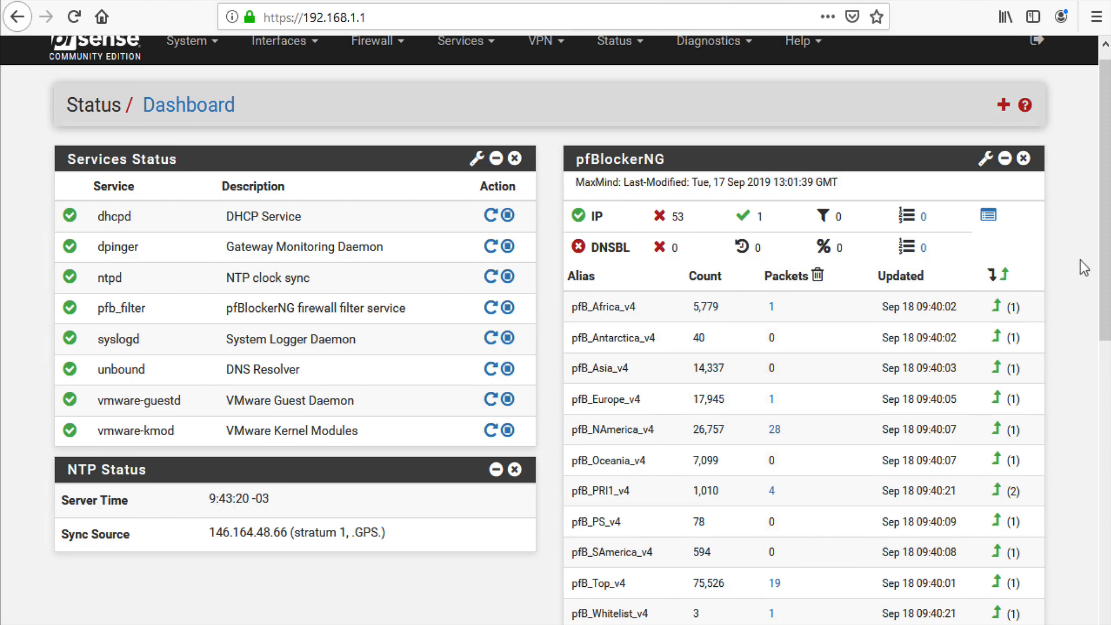
drag(1101, 248, 1102, 215)
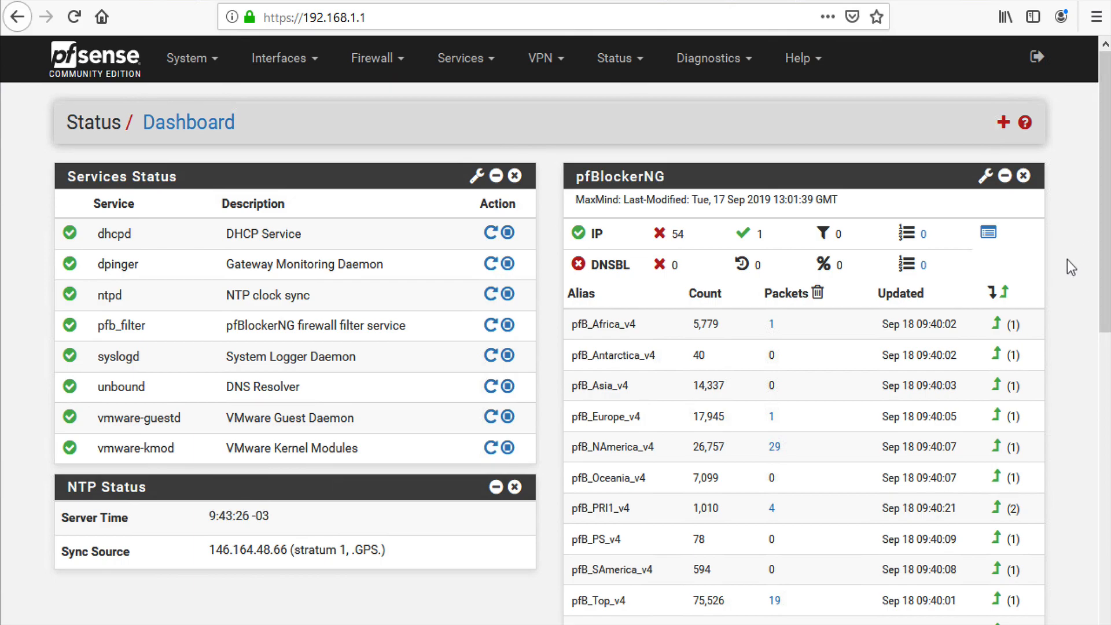
scroll(1099, 346, down, 1)
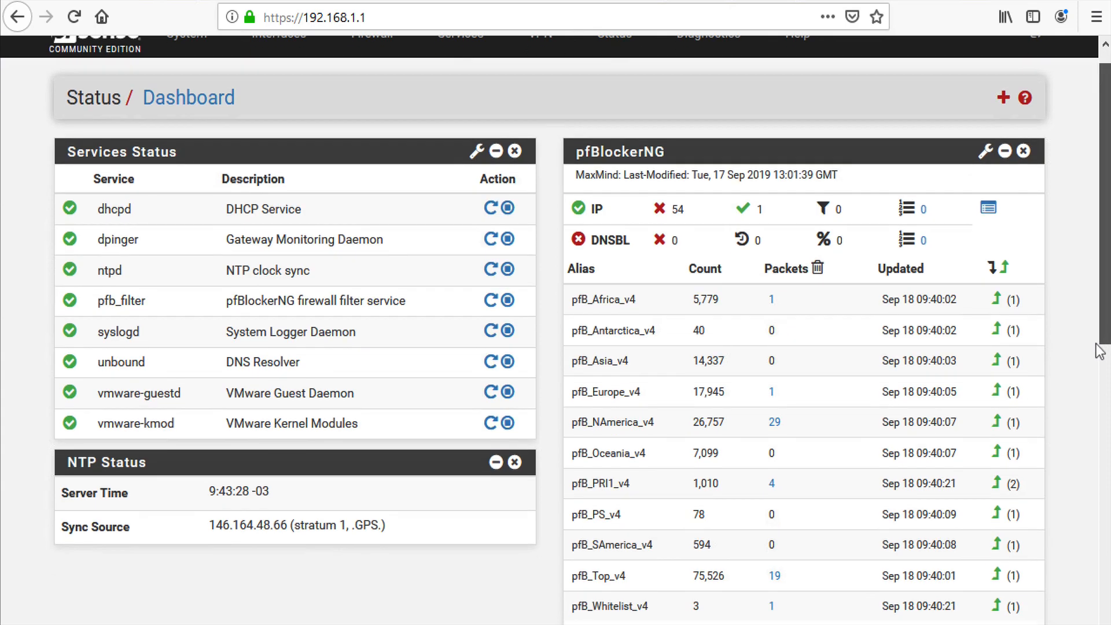
scroll(1081, 441, down, 8)
scroll(1081, 240, up, 9)
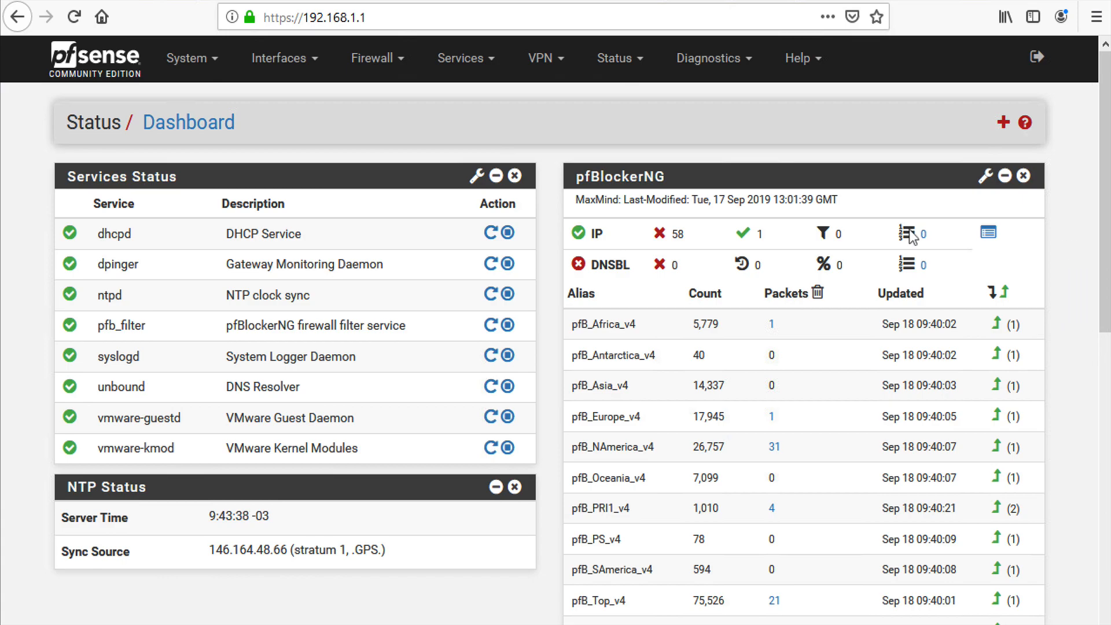
click(210, 66)
click(209, 65)
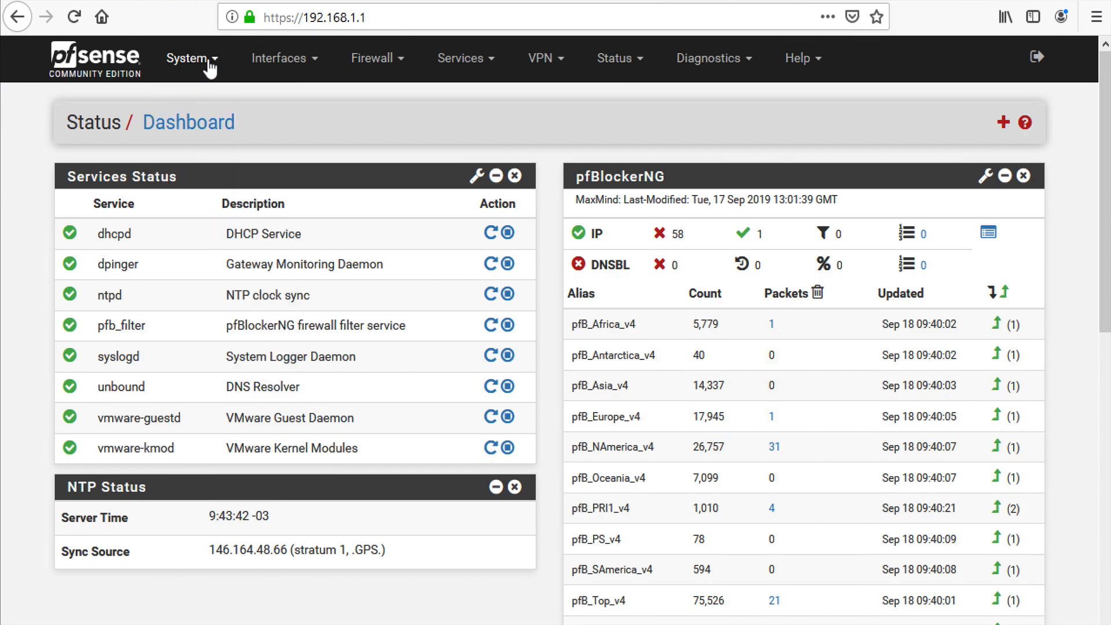